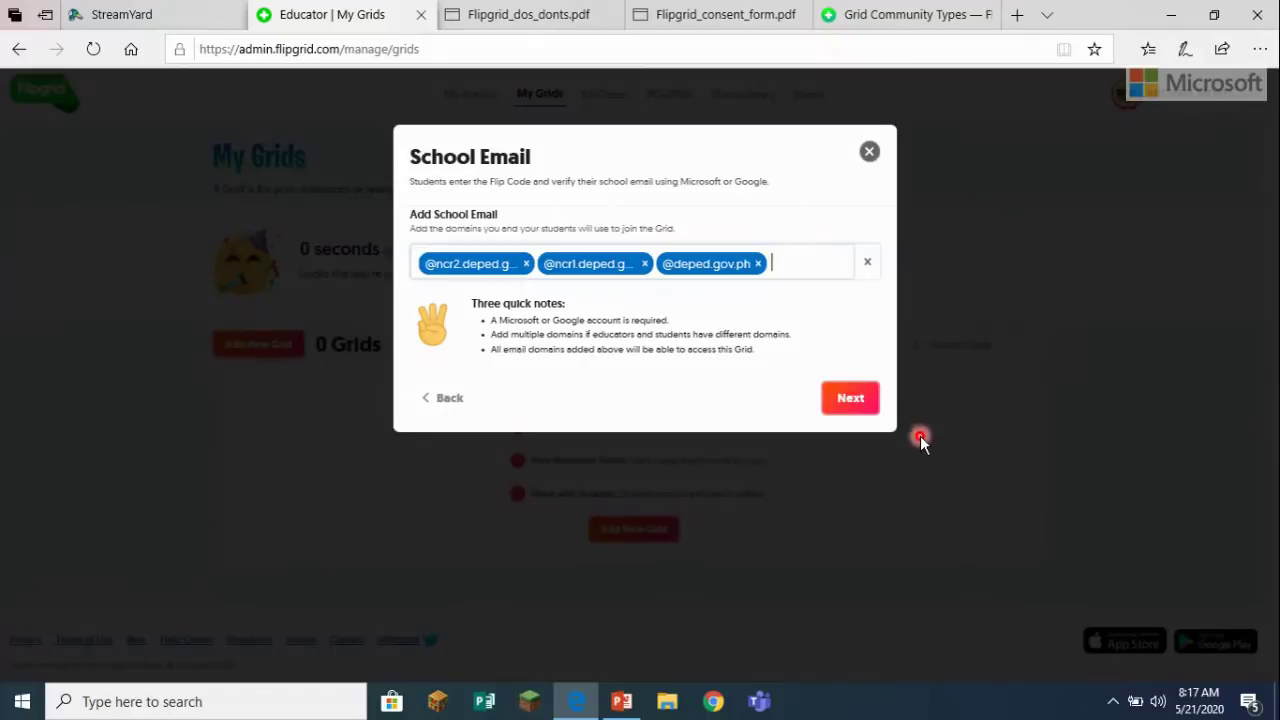
Step: Advance the slideshow from the School Email slide through the Student ID and grid creation slides to the Grid Details slide
key("Return")
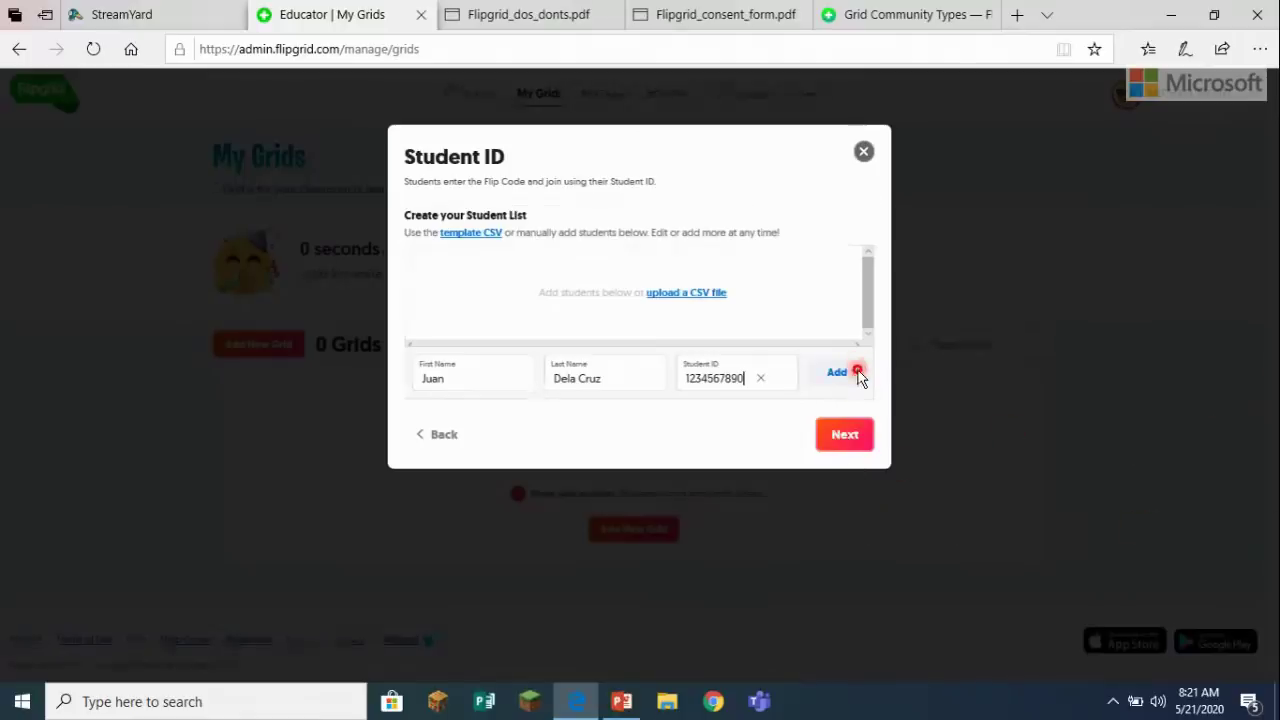
left_click(845, 449)
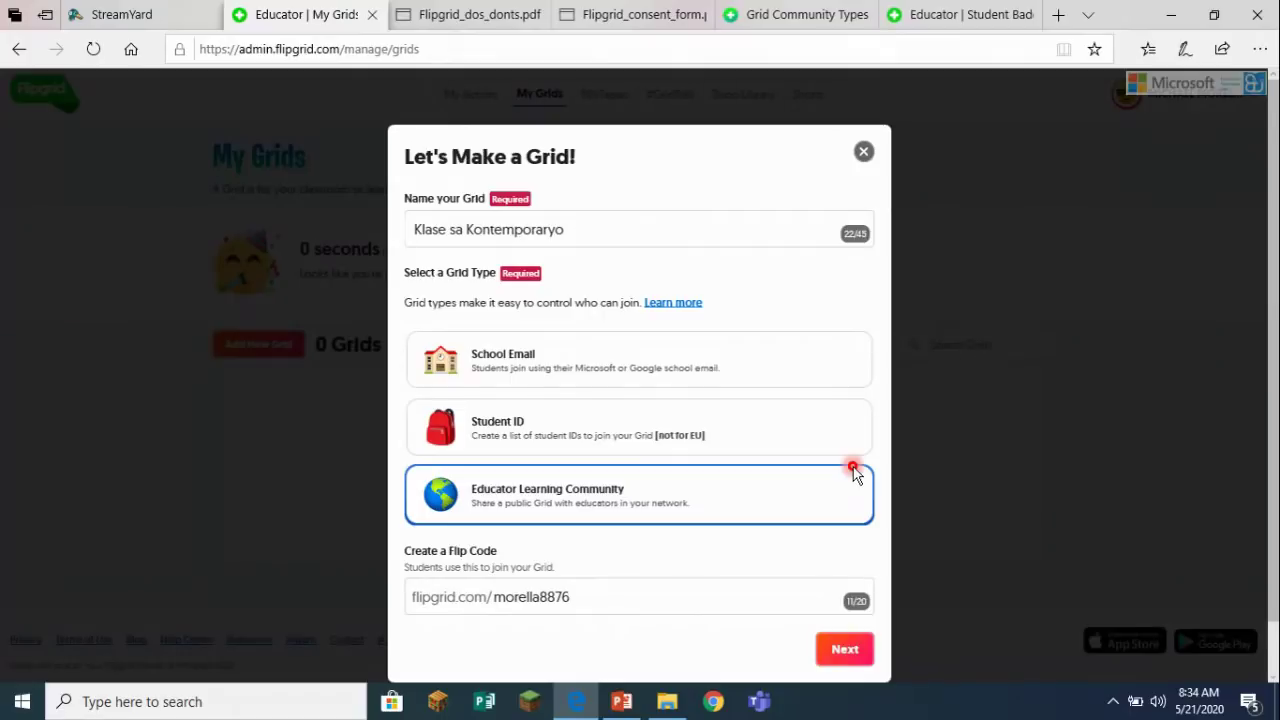
left_click(853, 470)
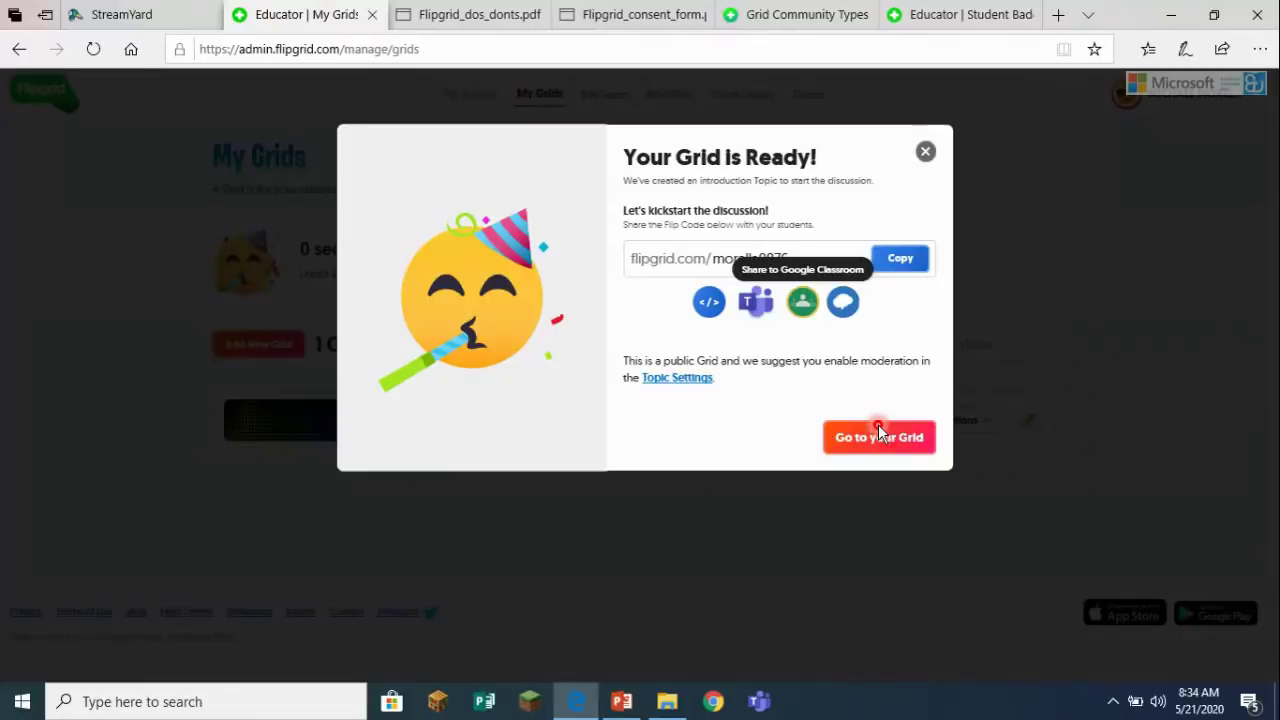
left_click(878, 430)
left_click(878, 436)
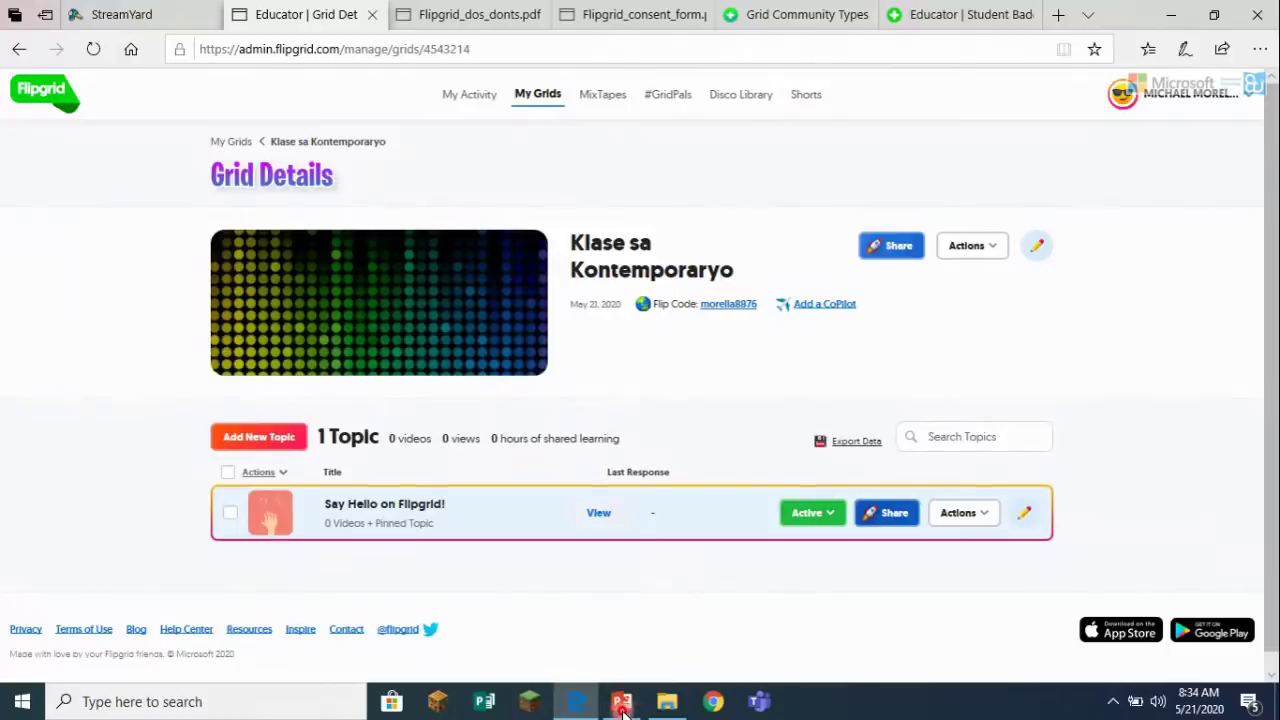
left_click(653, 613)
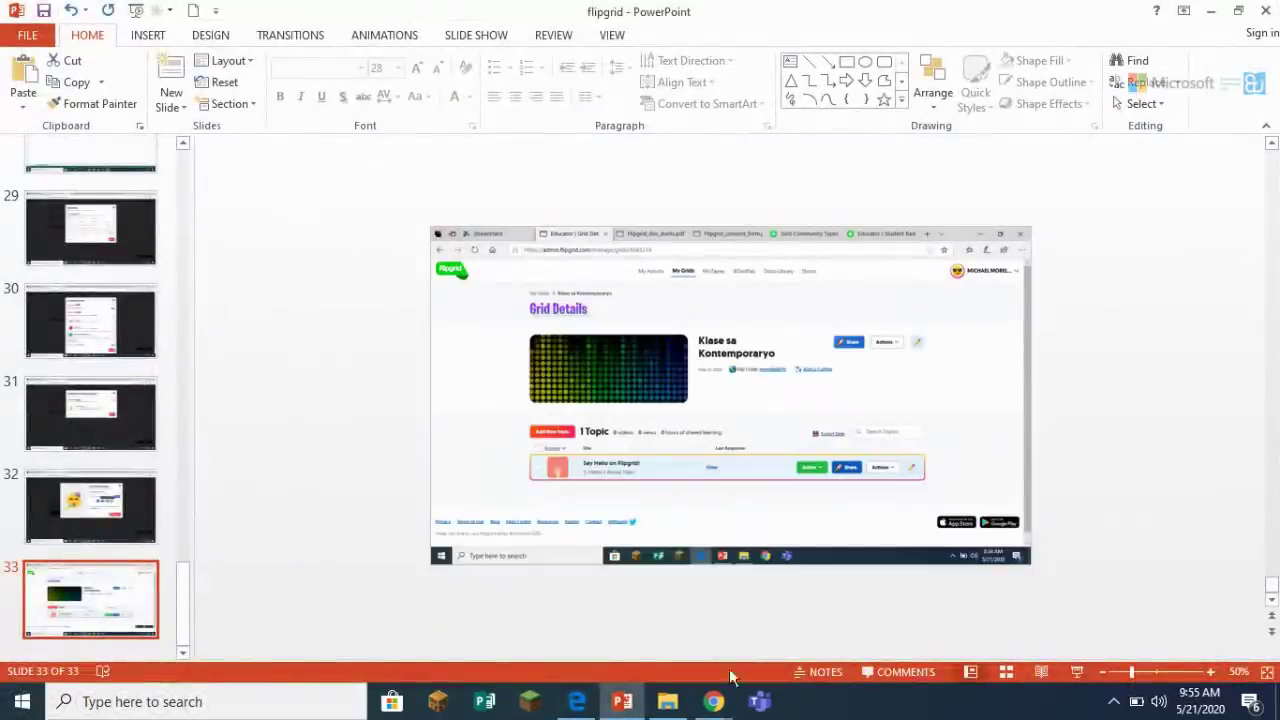
Step: Switch to the Chrome screen-sharing notice and stop sharing the screen with StreamYard
left_click(725, 710)
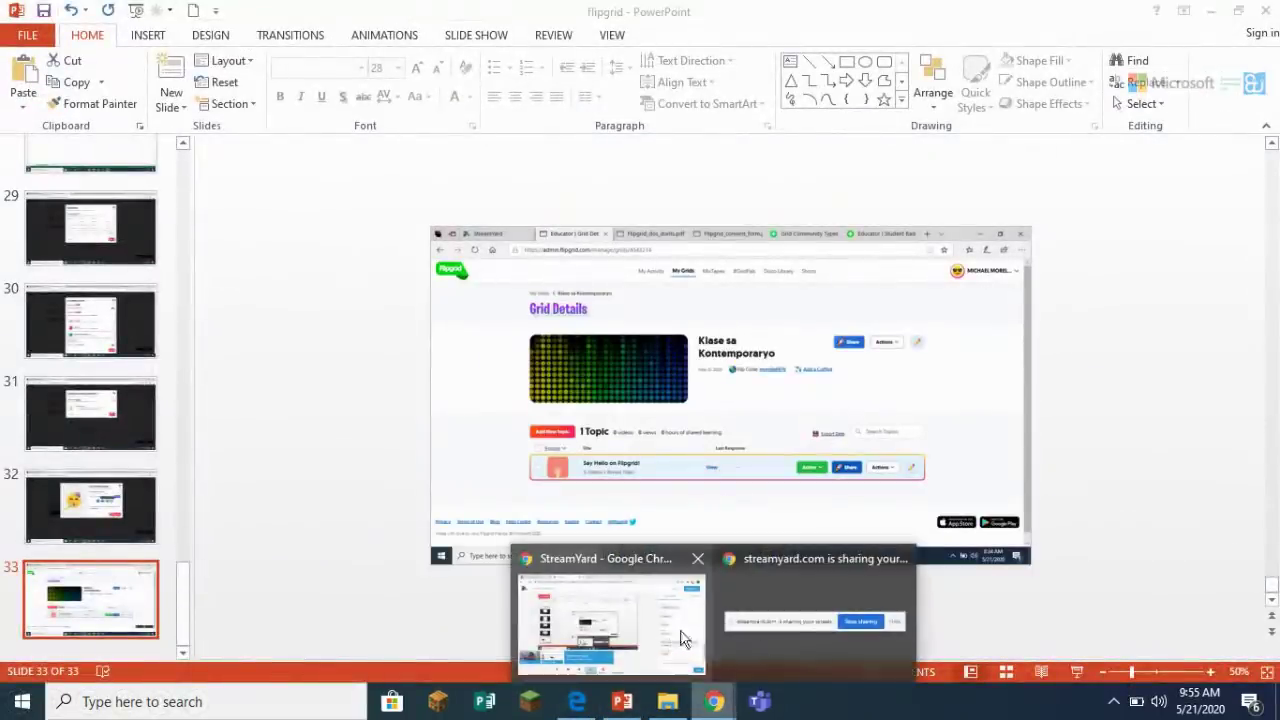
left_click(774, 632)
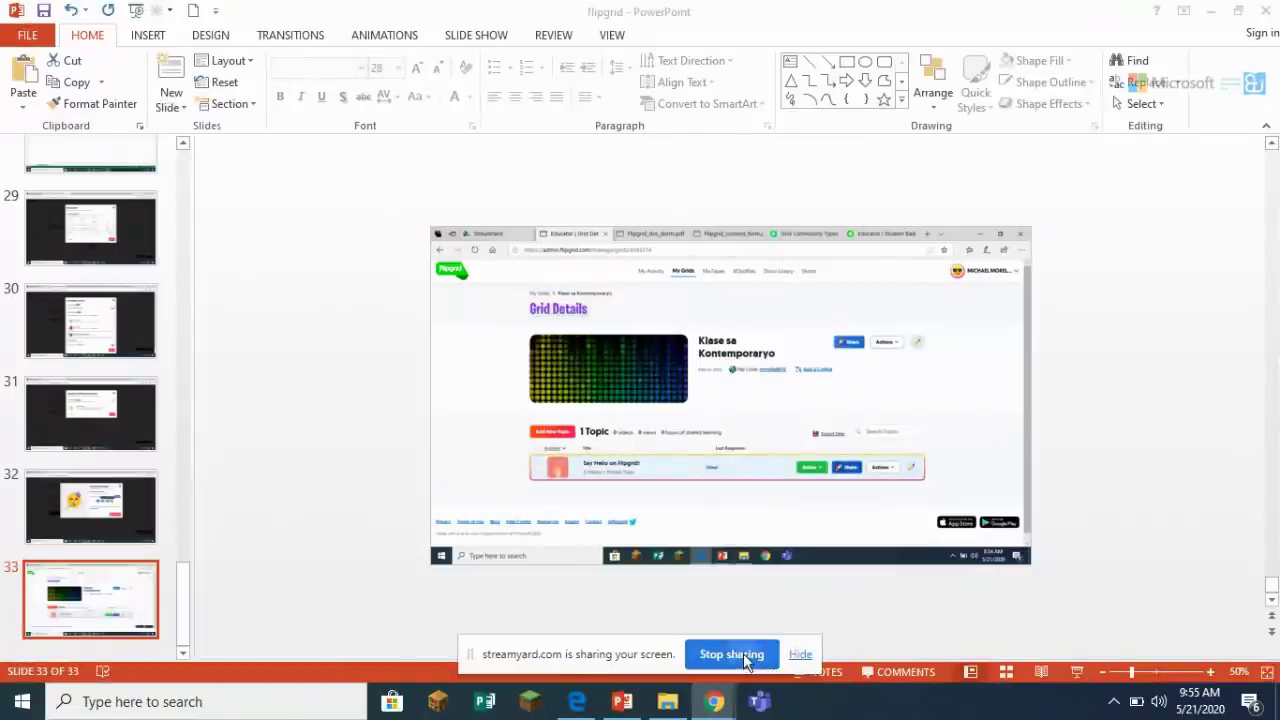
left_click(731, 654)
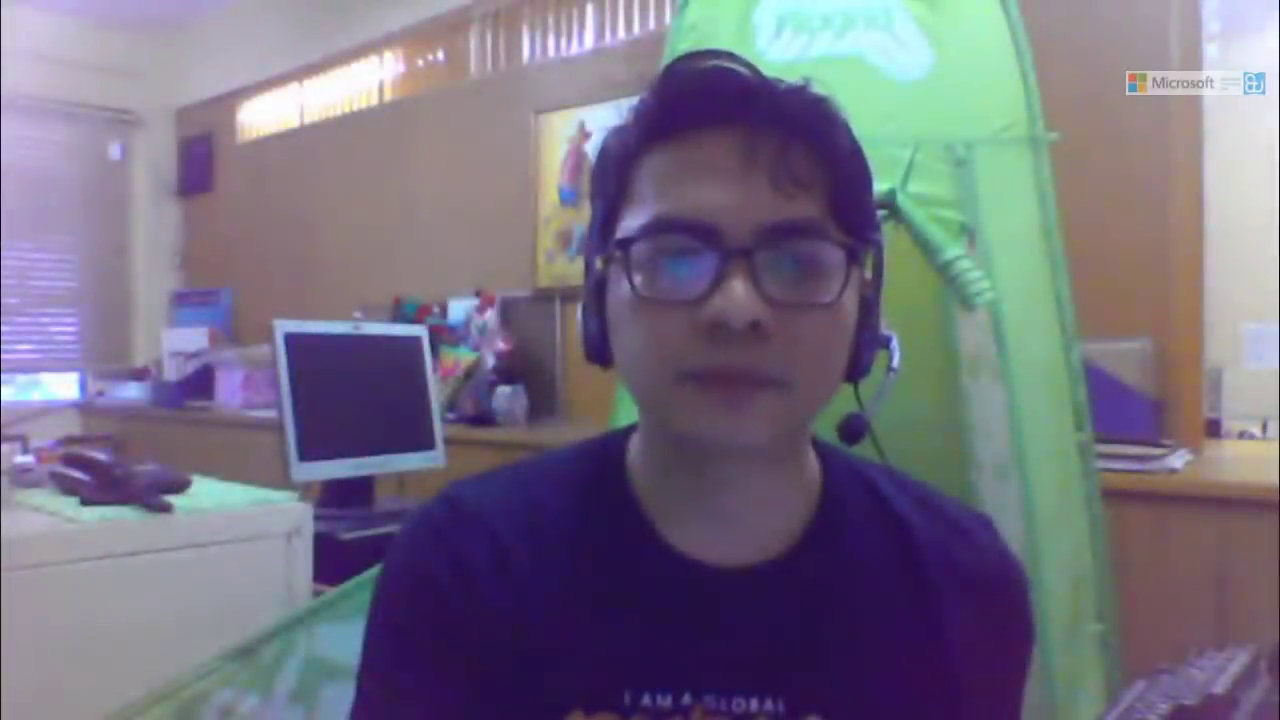
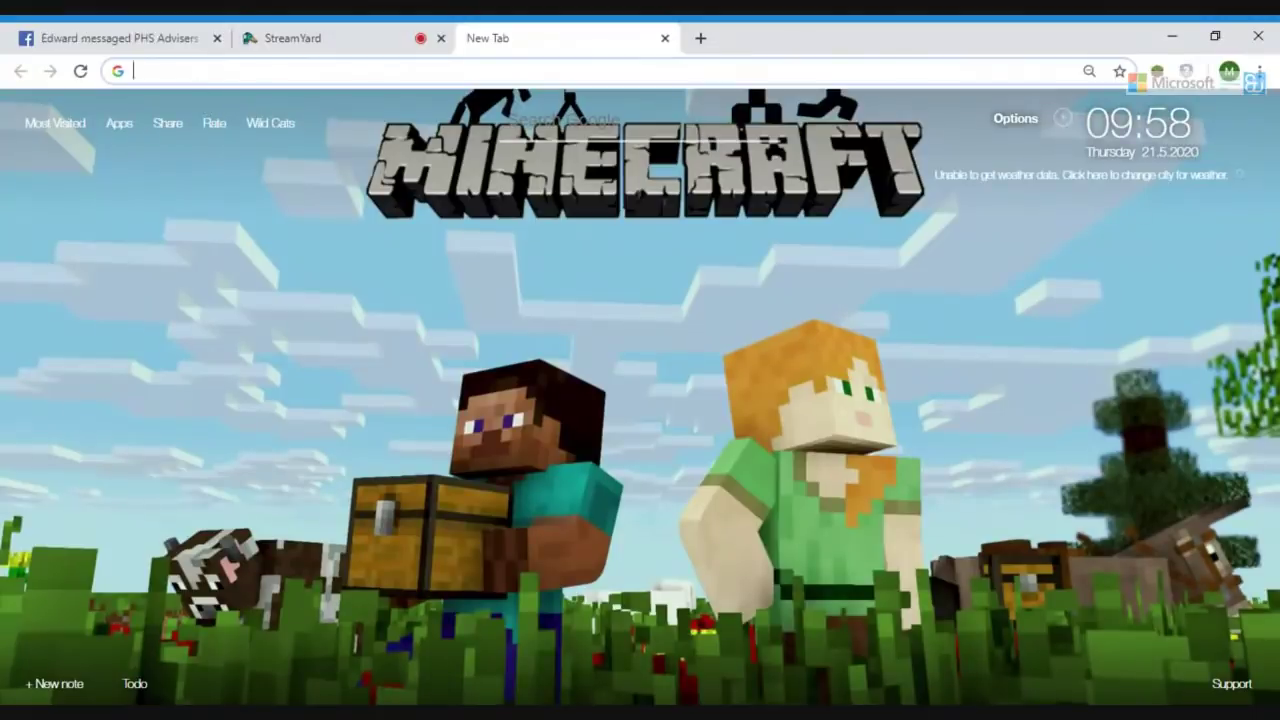
Step: Go to flipgrid.com in the new browser tab
type("flip")
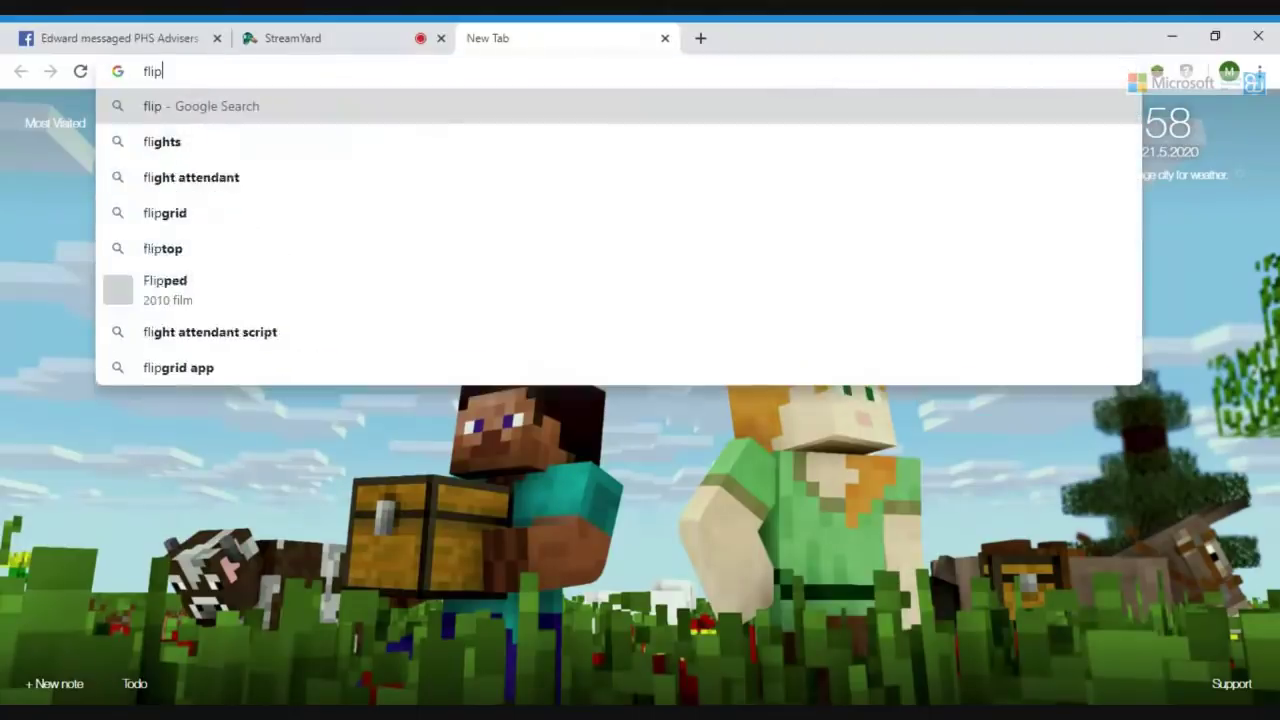
type("grip")
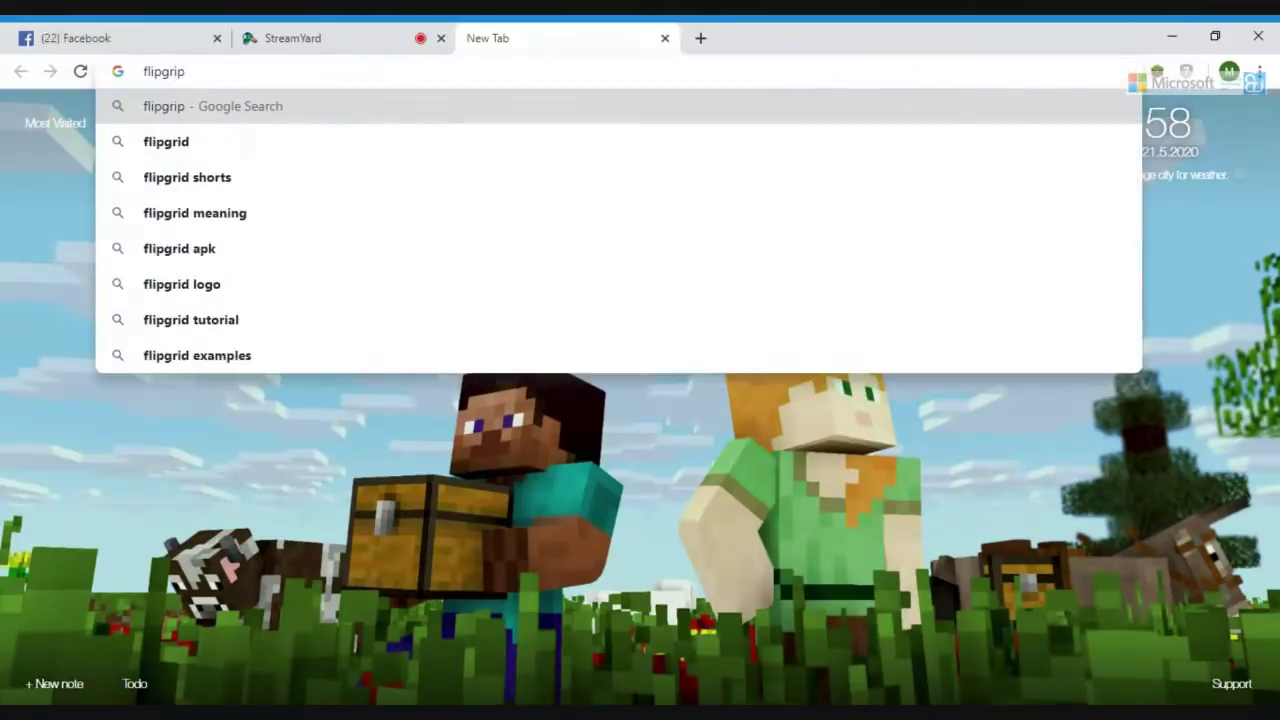
type(".com")
key("Return")
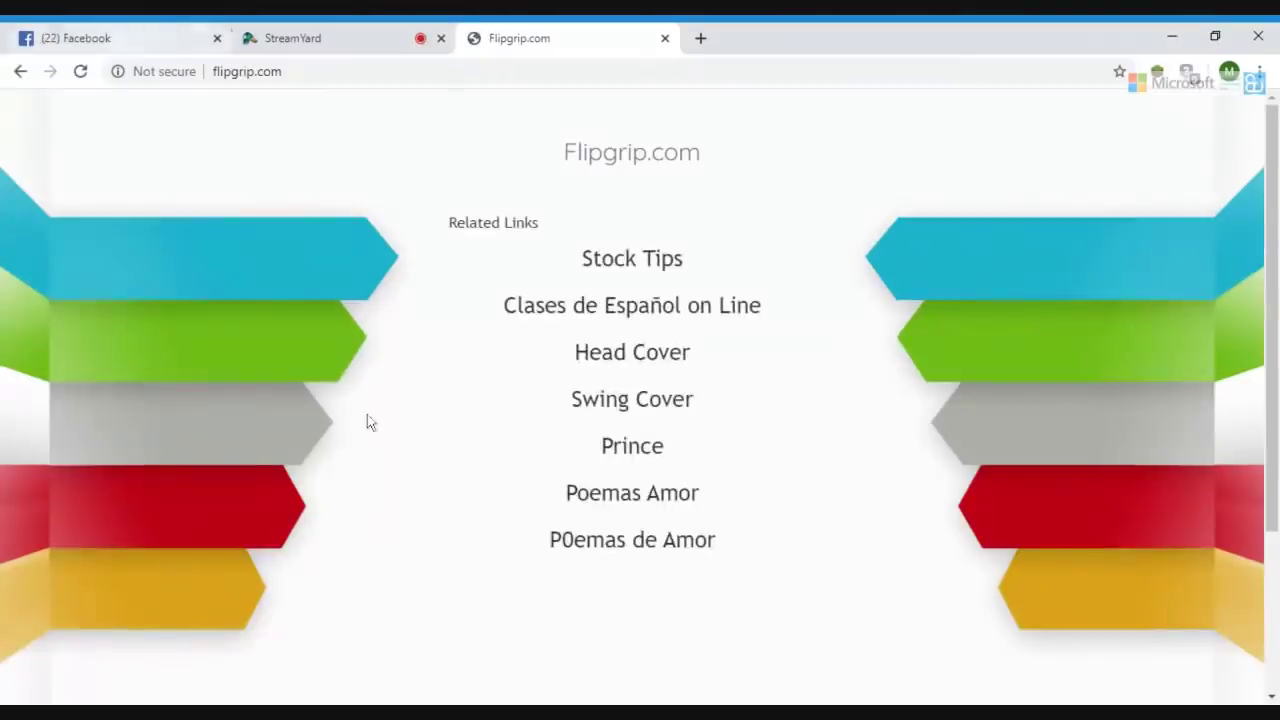
left_click(253, 71)
key("BackSpace")
type("d")
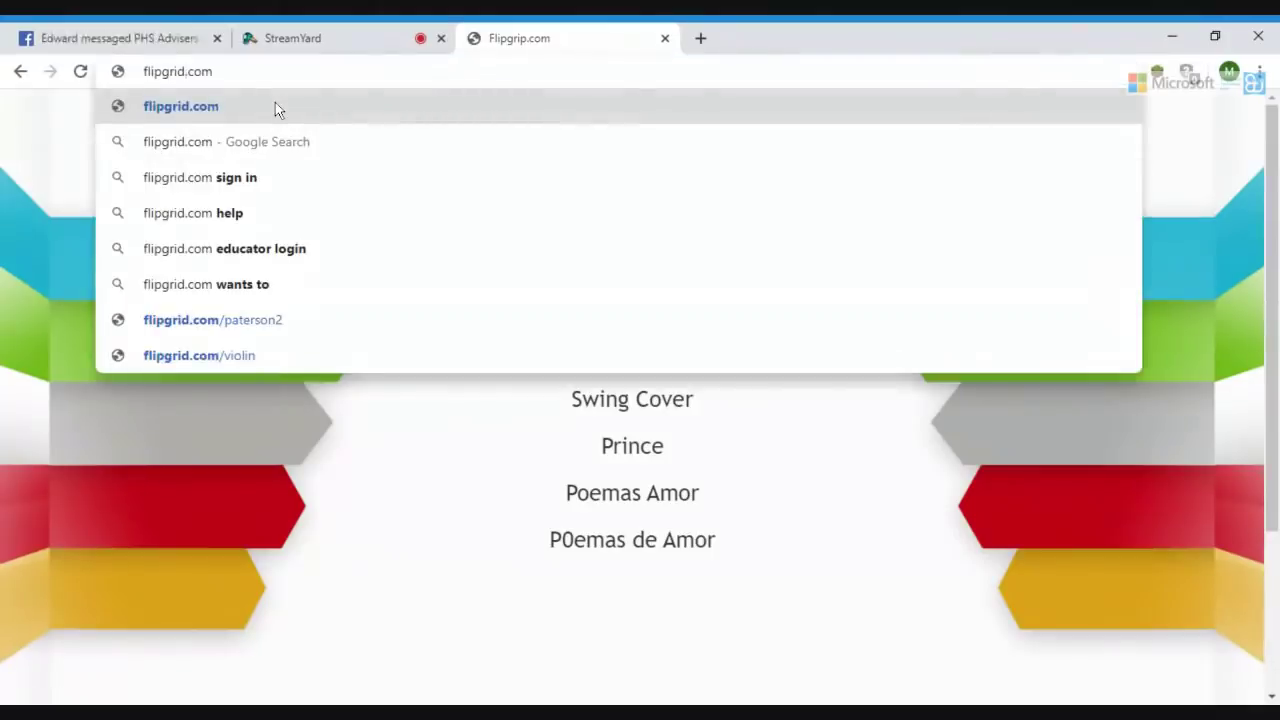
key("Return")
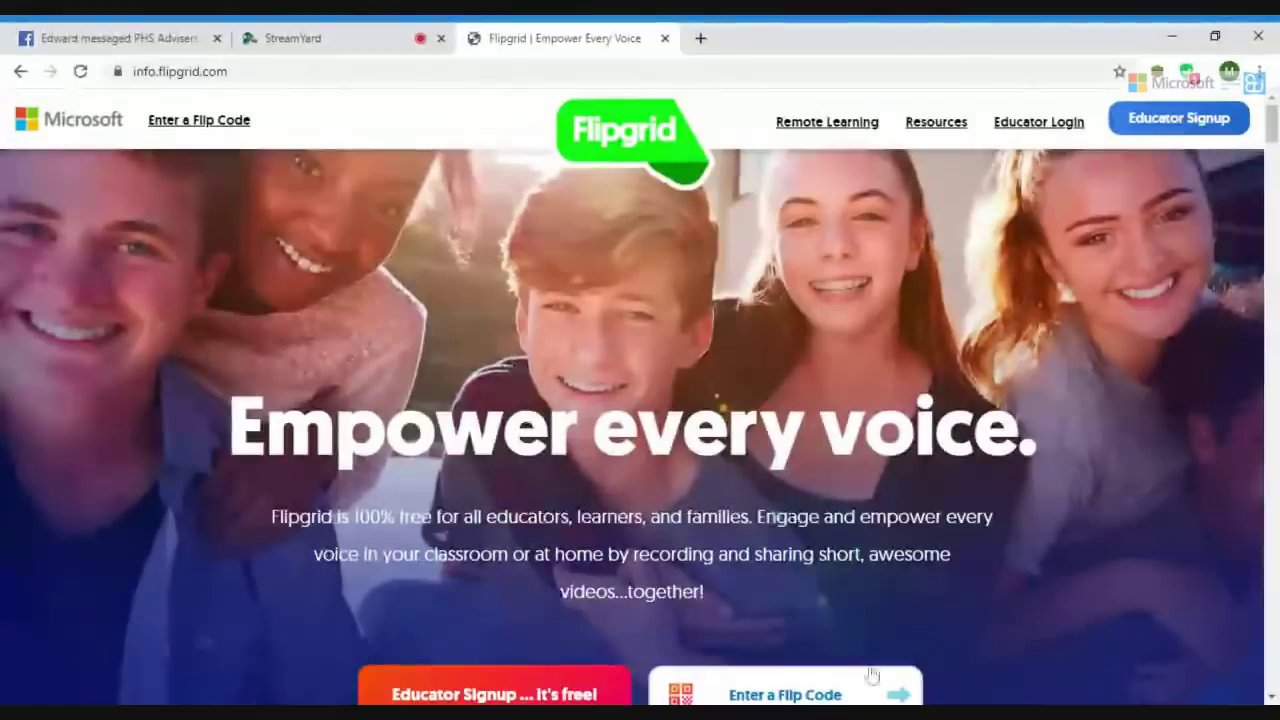
Step: Check the Microsoft option on the educator sign-up page and return to the Flipgrid home page
scroll(834, 514, "down", 3)
scroll(829, 531, "down", 5)
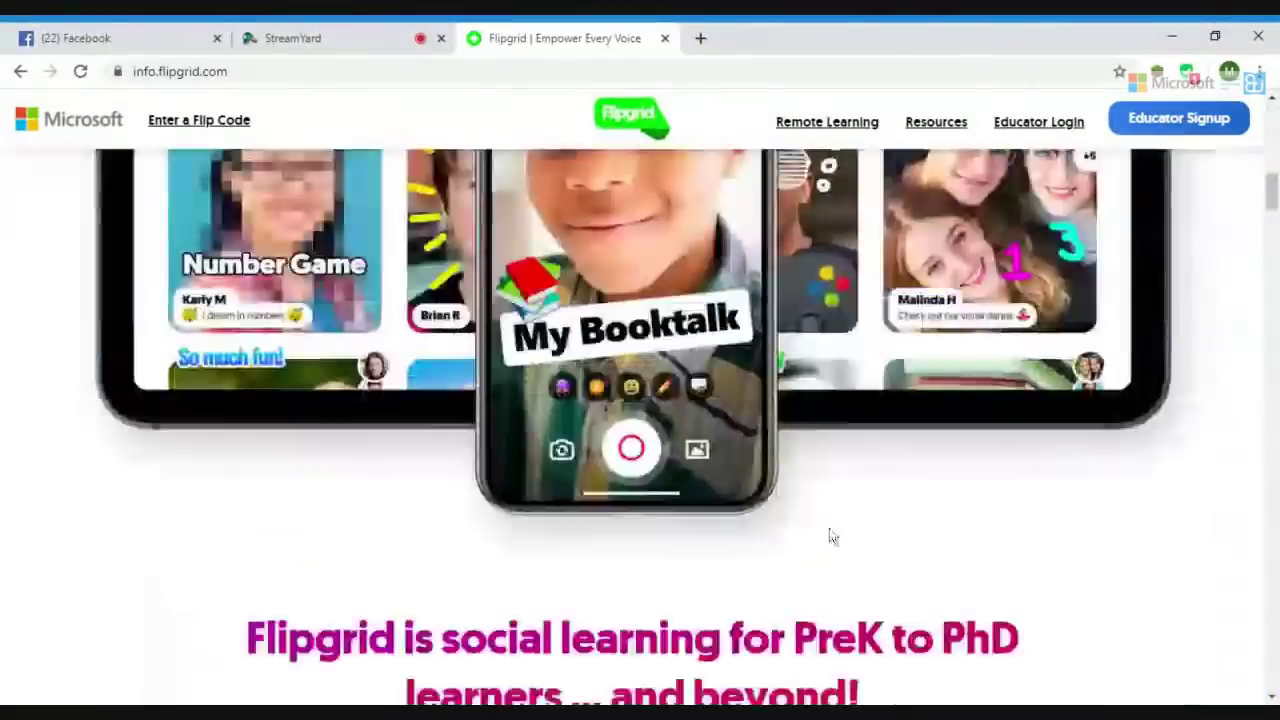
scroll(829, 534, "up", 10)
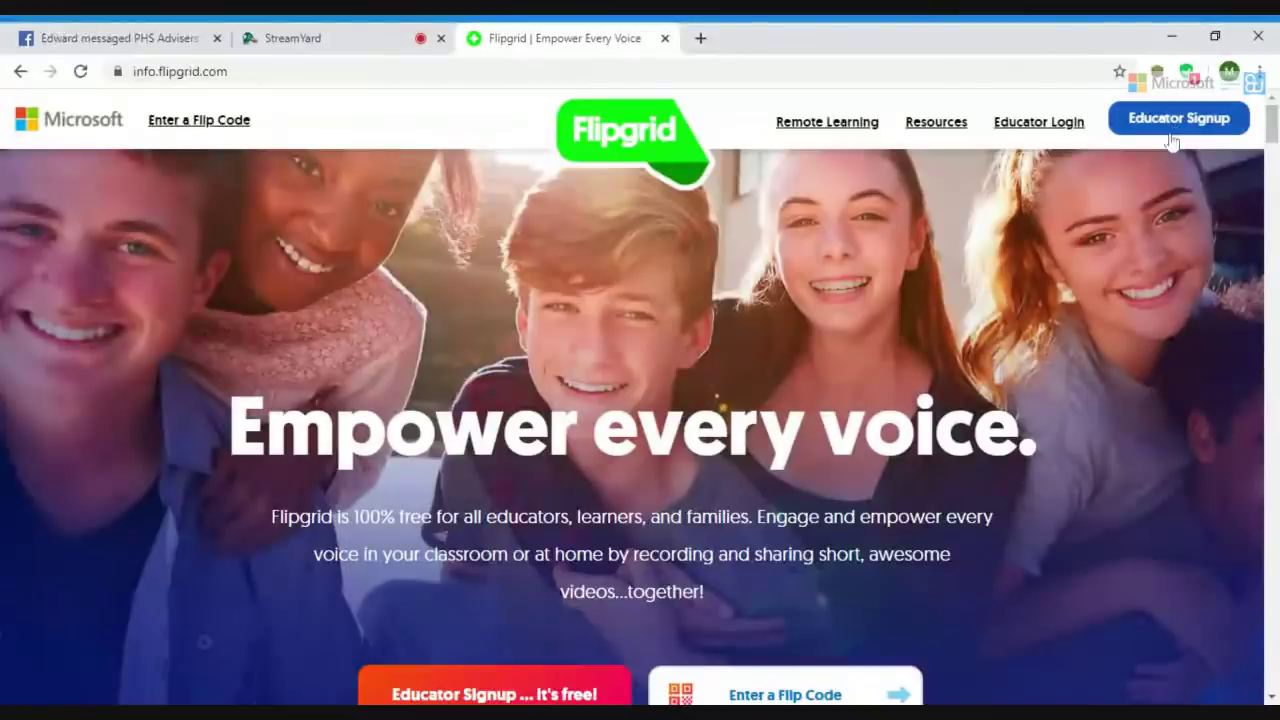
left_click(1165, 121)
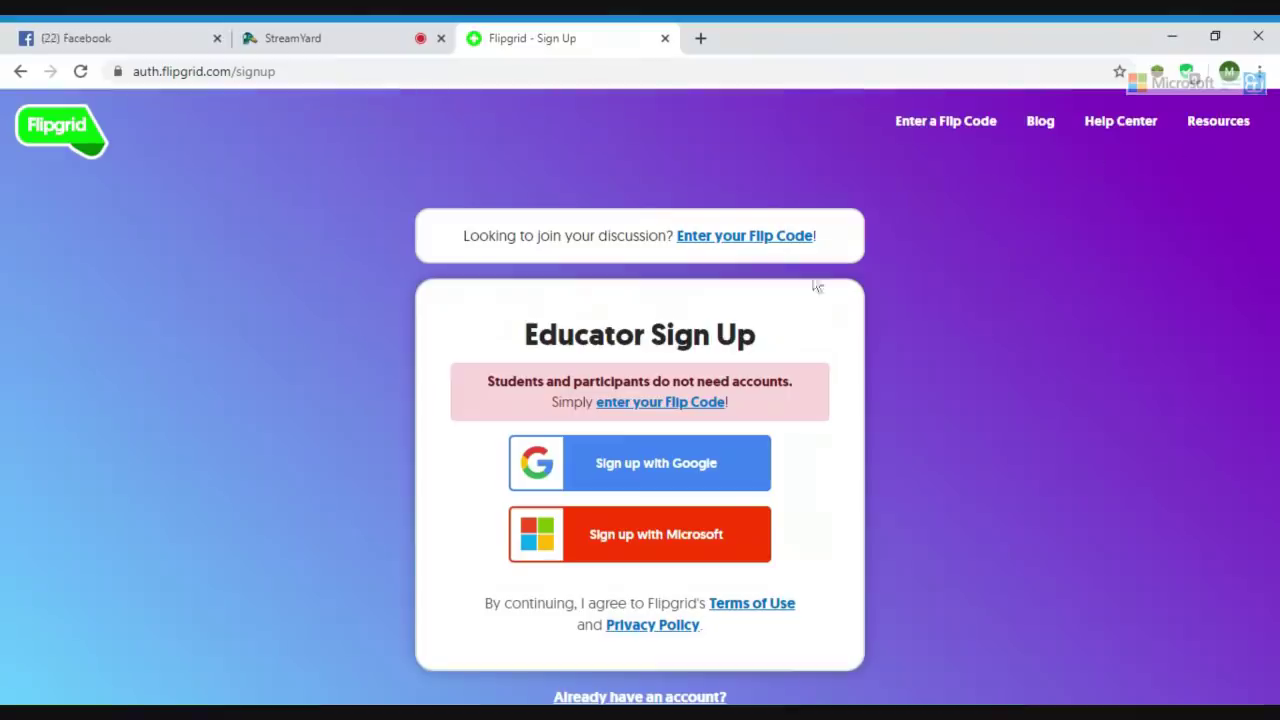
left_click(696, 552)
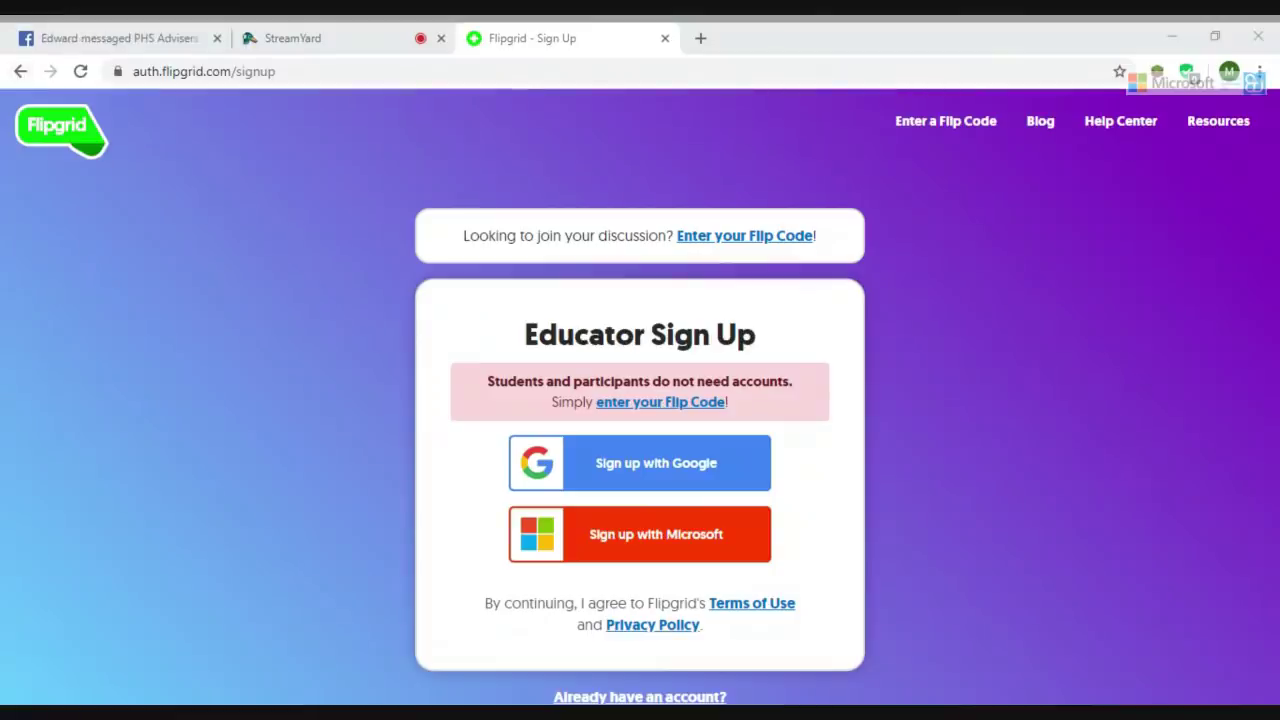
left_click(20, 71)
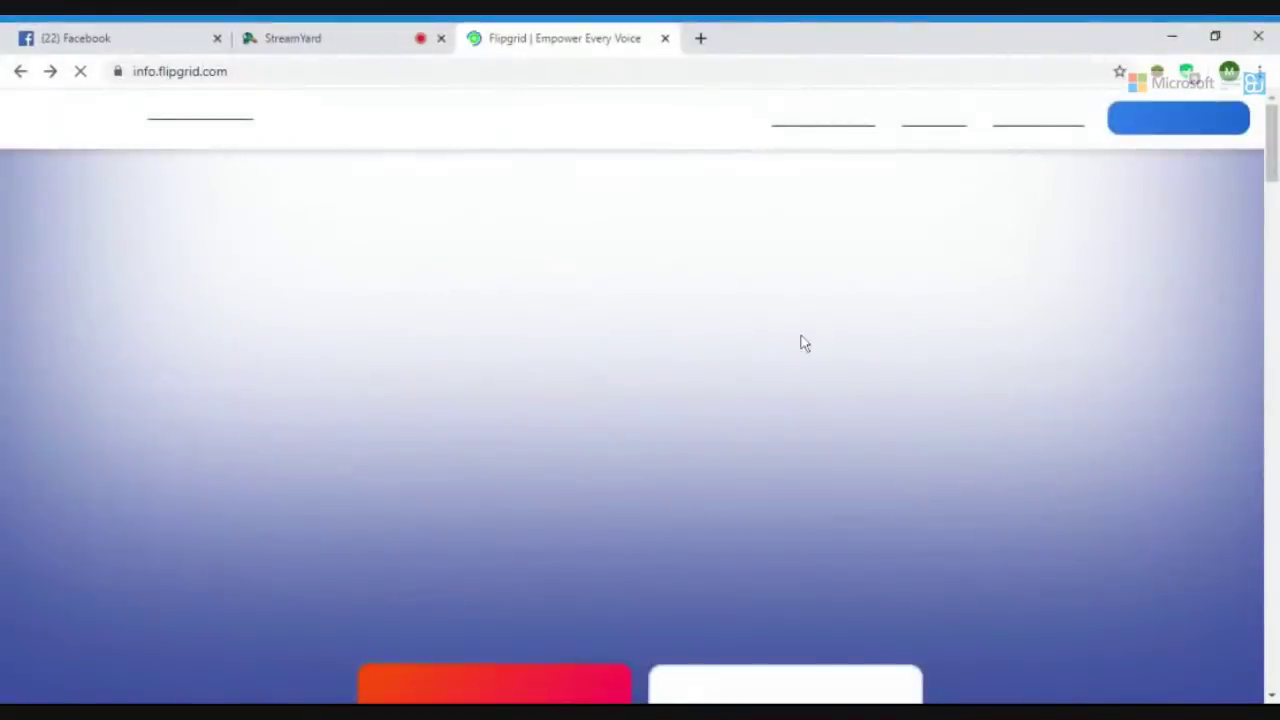
Step: Open the educator login from the Flipgrid home page
scroll(730, 567, "down", 3)
scroll(730, 567, "up", 3)
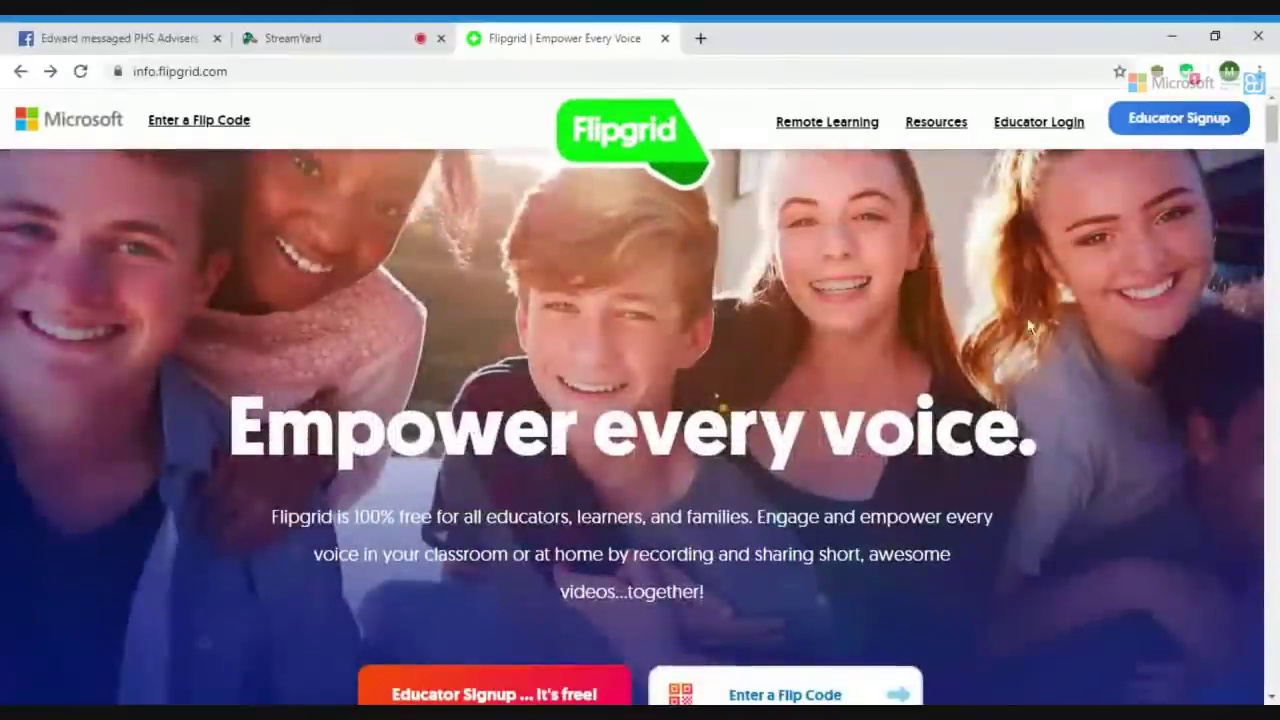
left_click(1039, 127)
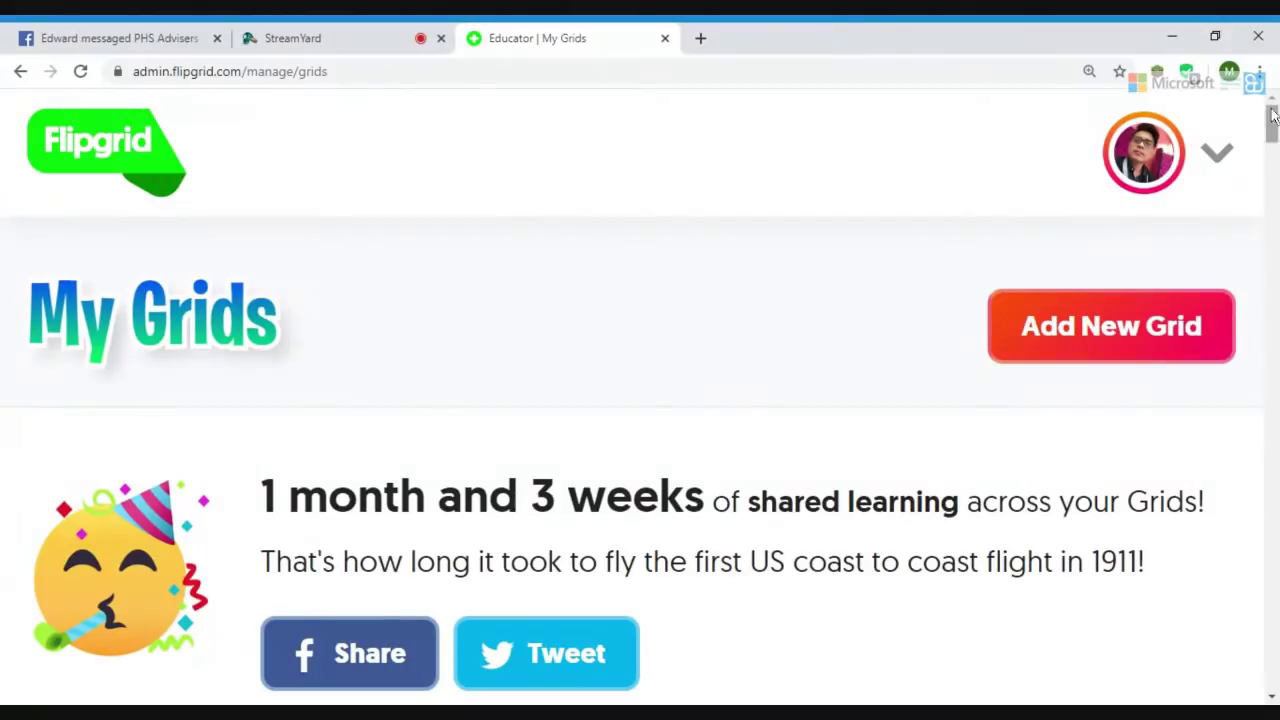
Step: Look through the sections listed in the account menu on the My Grids page and close it
mouse_move(1273, 120)
left_mouse_down()
mouse_move(1274, 380)
mouse_move(1274, 125)
left_mouse_up()
left_click(1230, 160)
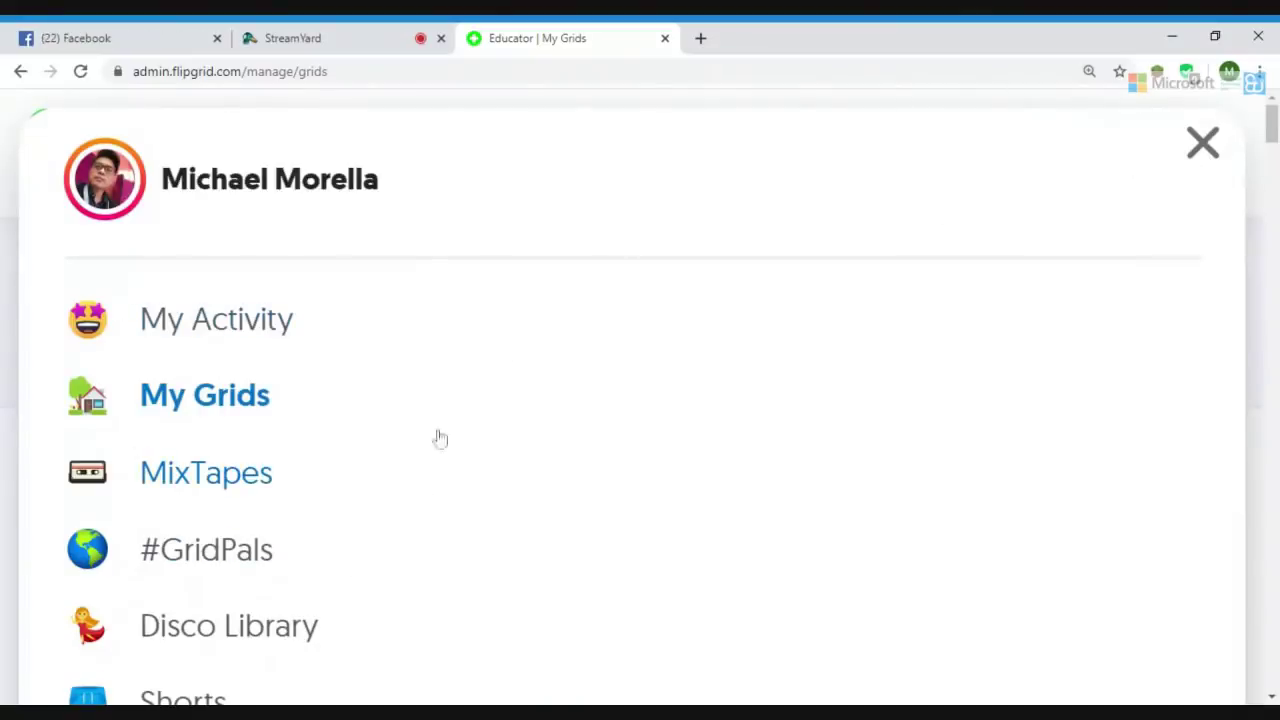
left_click(1203, 142)
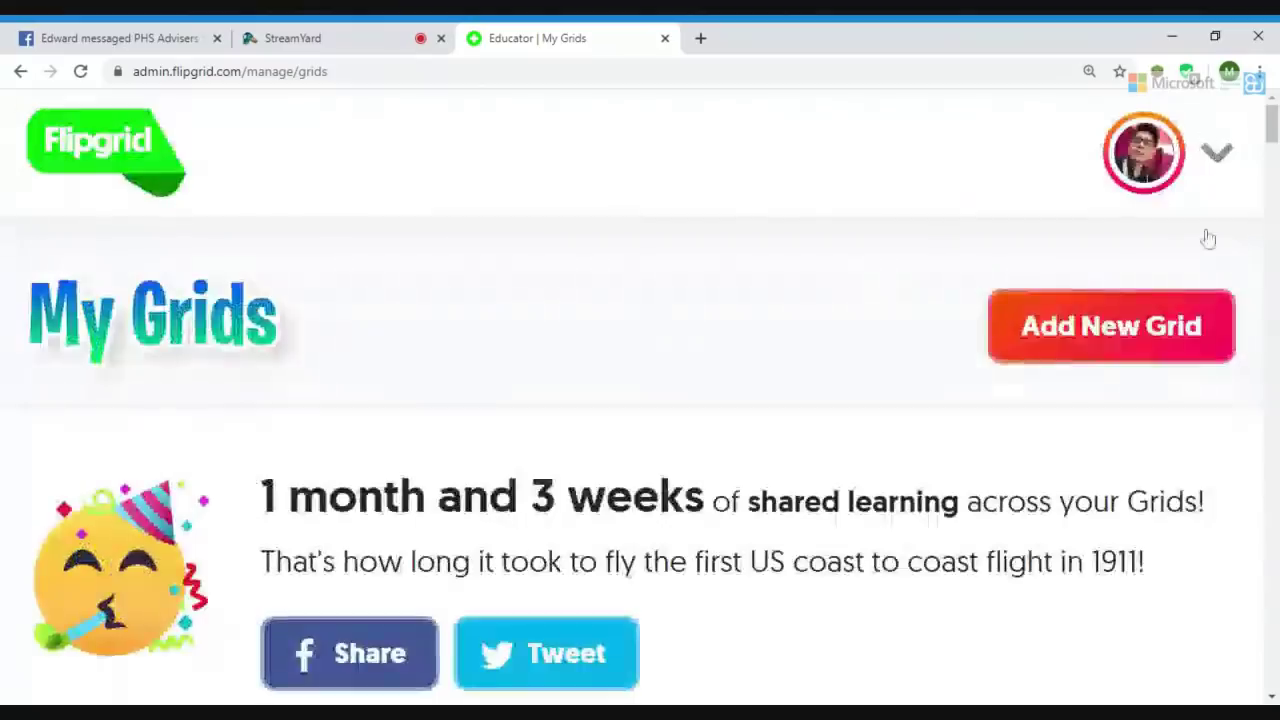
scroll(768, 320, "down", 3)
scroll(780, 335, "up", 3)
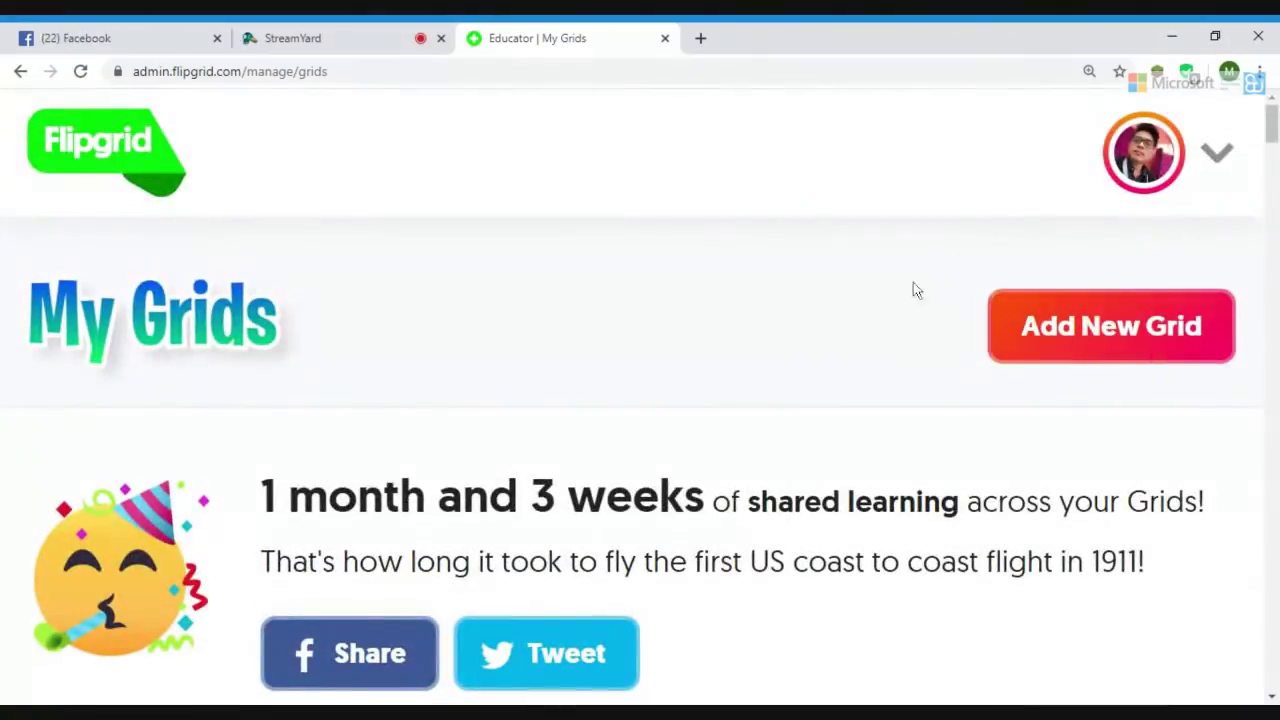
Step: Add a new grid and name it "Klase sa Kontemporaryo"
left_click(1075, 353)
scroll(721, 305, "down", 1)
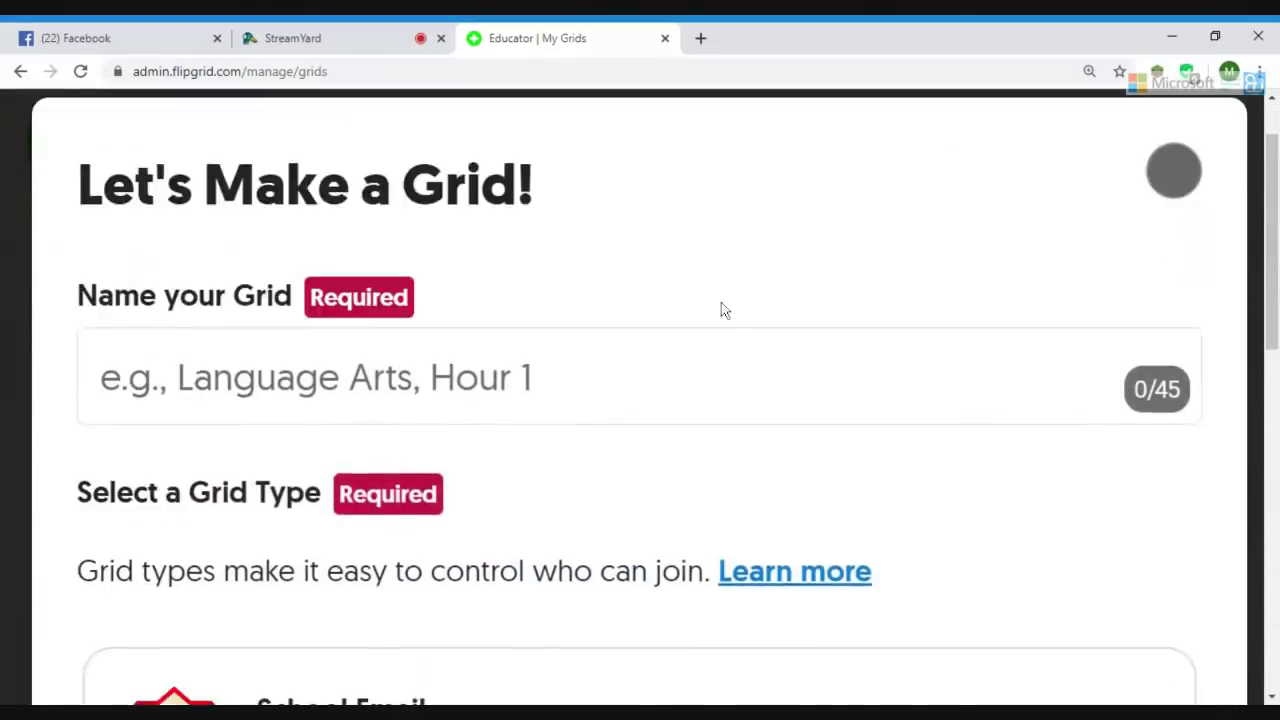
scroll(633, 322, "down", 2)
scroll(633, 306, "up", 3)
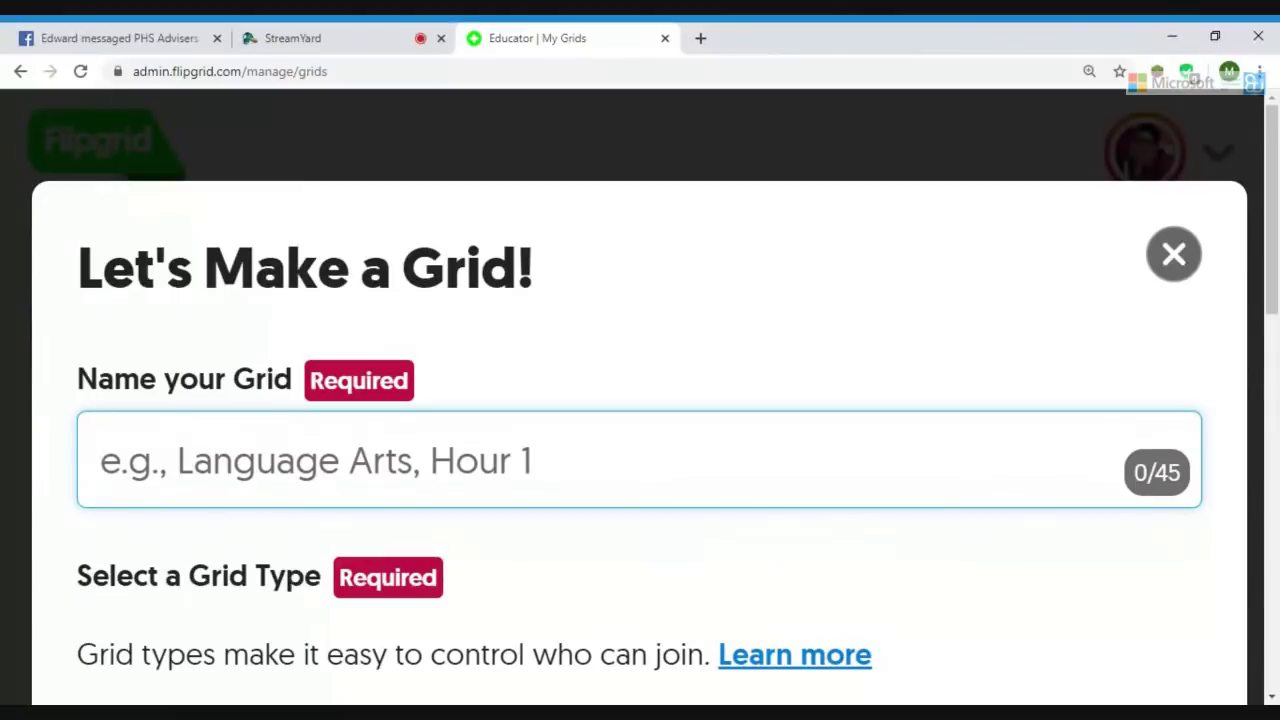
type("Klase sa Kontem")
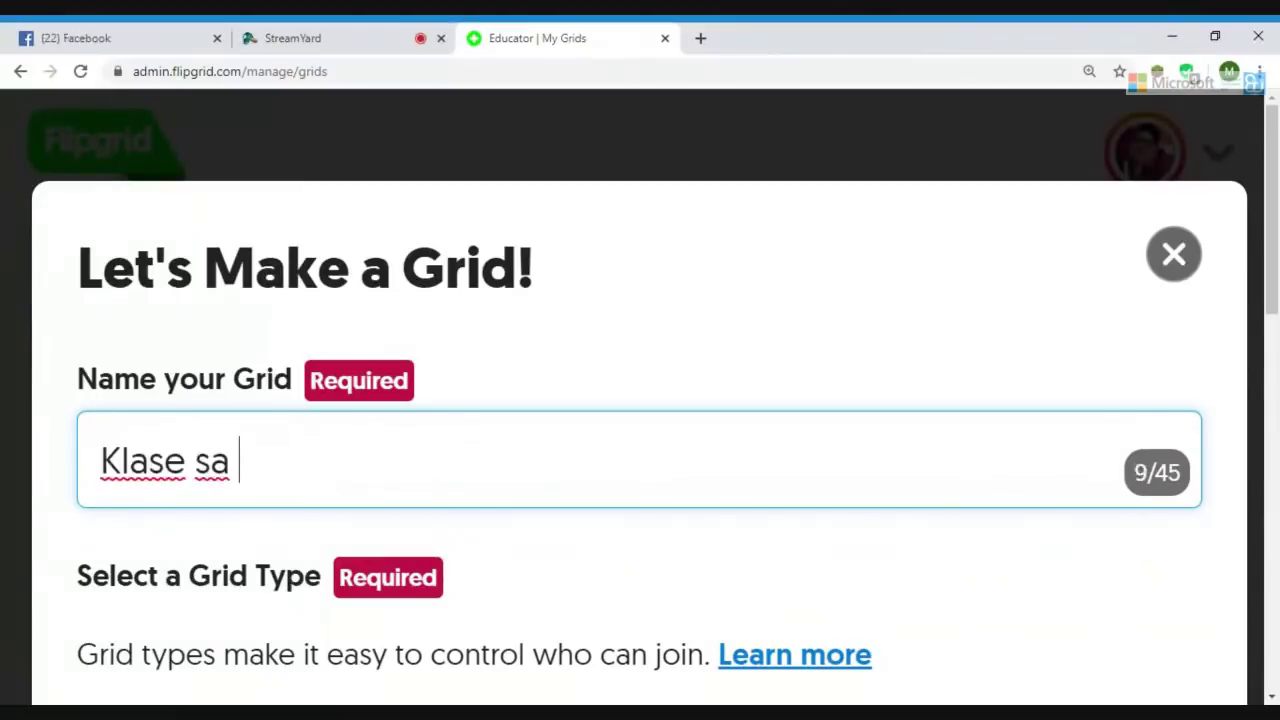
type("porary")
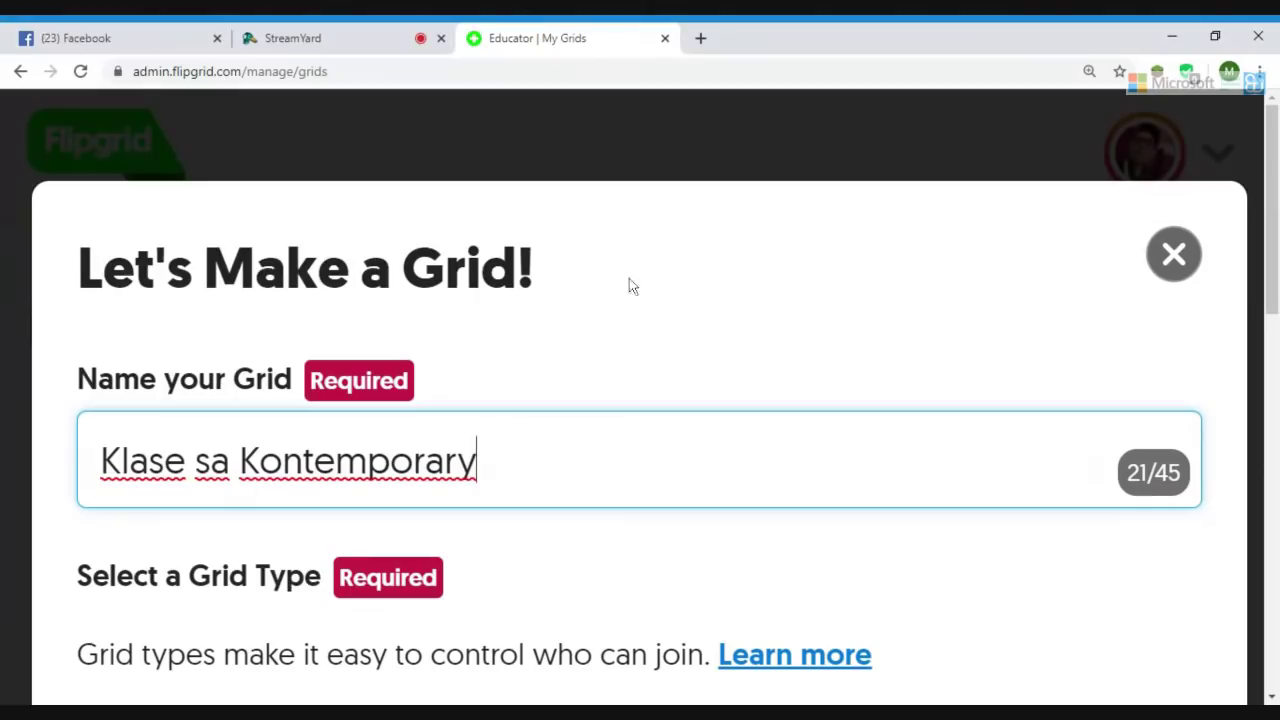
scroll(666, 472, "down", 3)
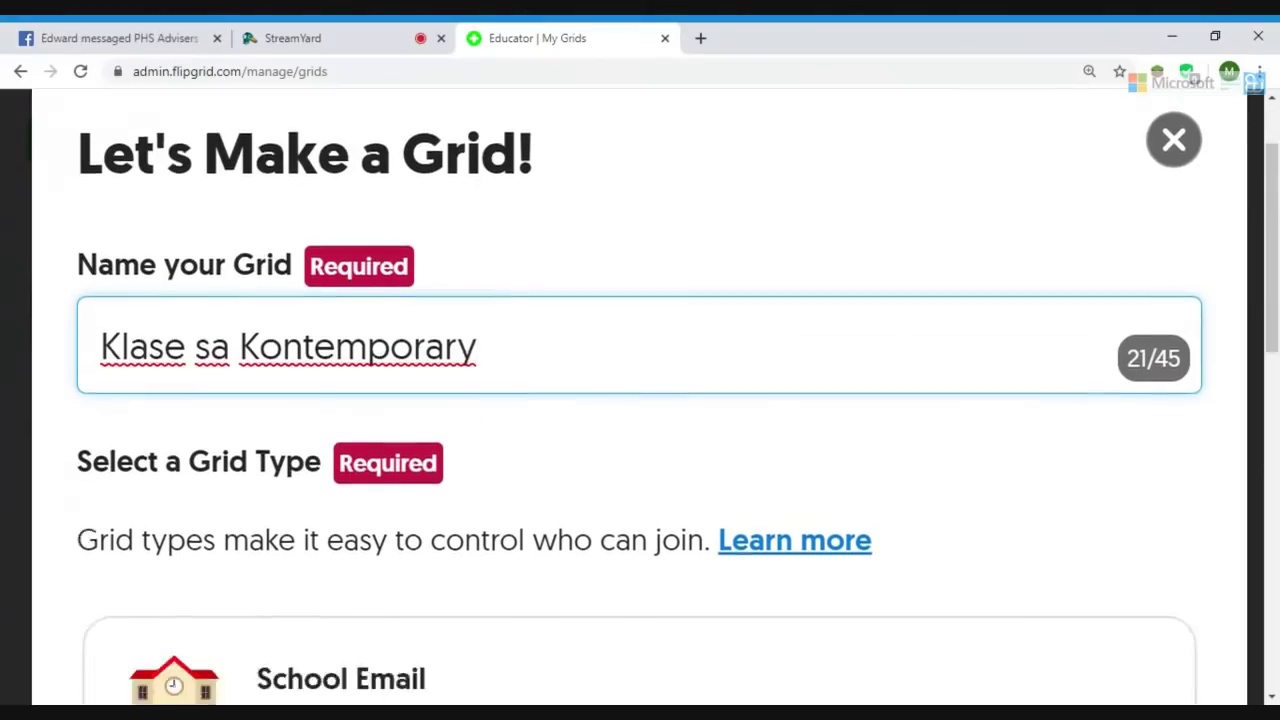
scroll(666, 472, "up", 3)
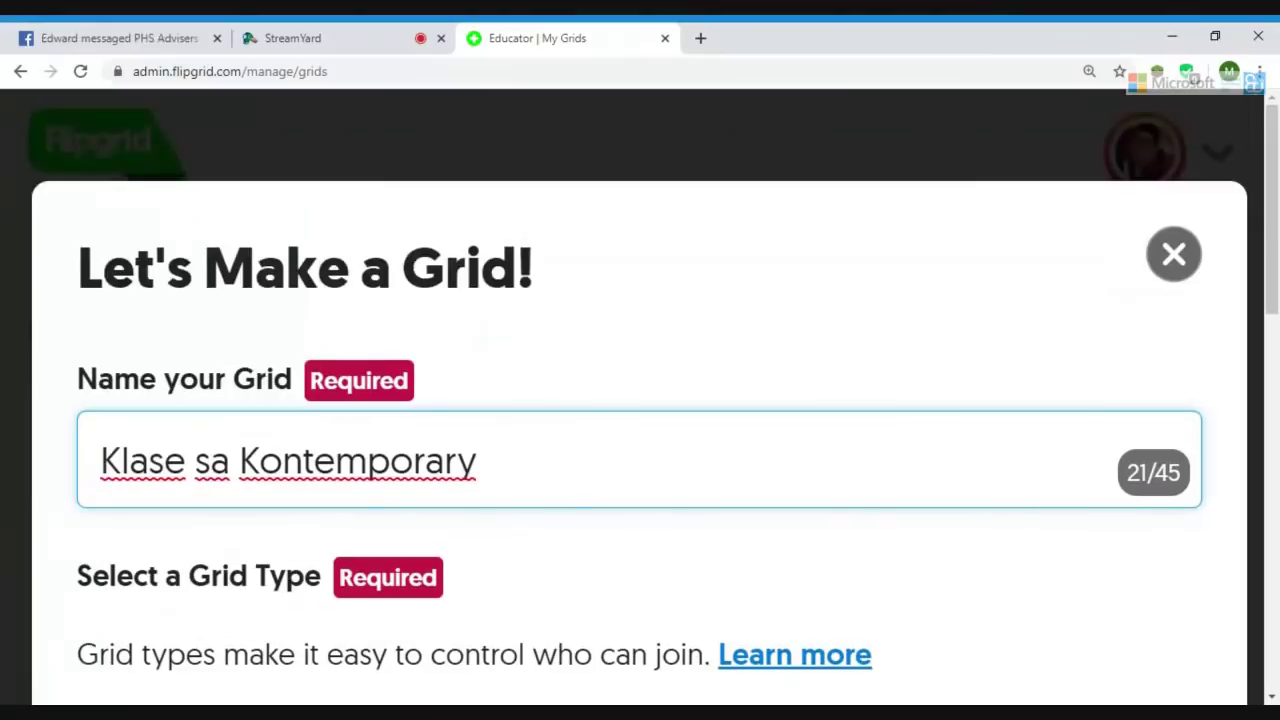
key("BackSpace")
type("yo")
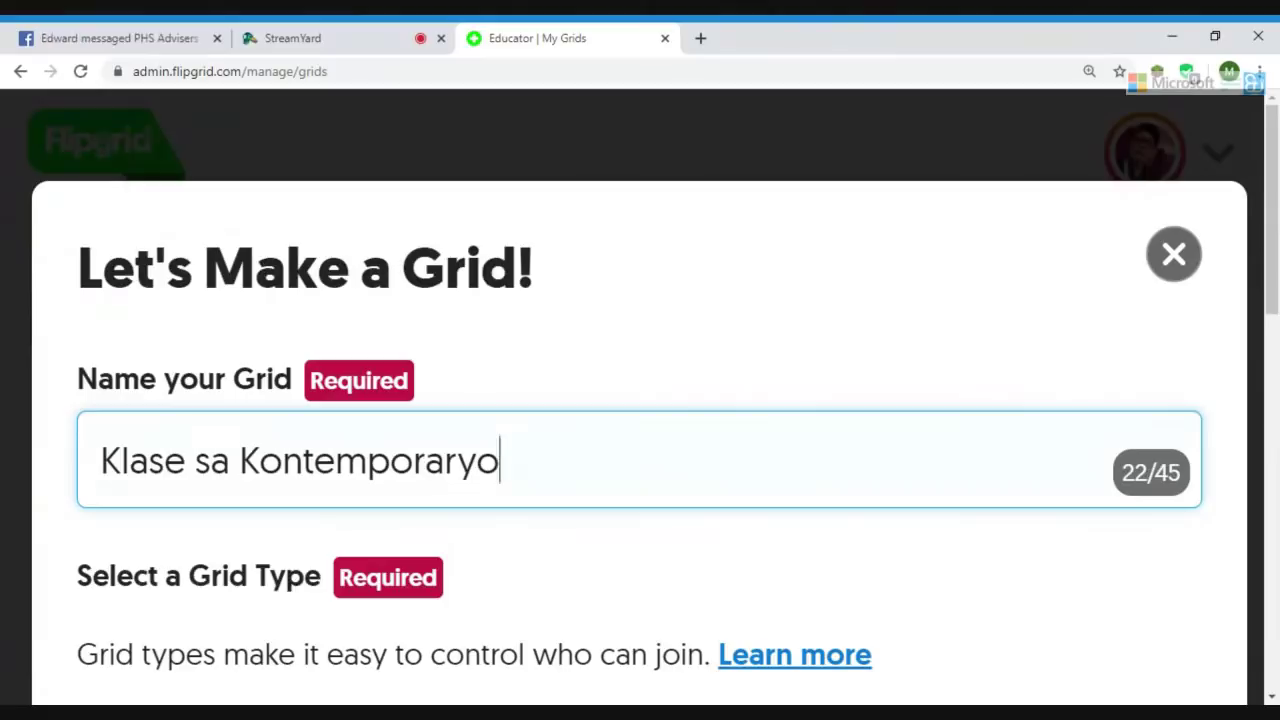
Step: Choose Educator Learning Community as the grid type
scroll(620, 486, "down", 3)
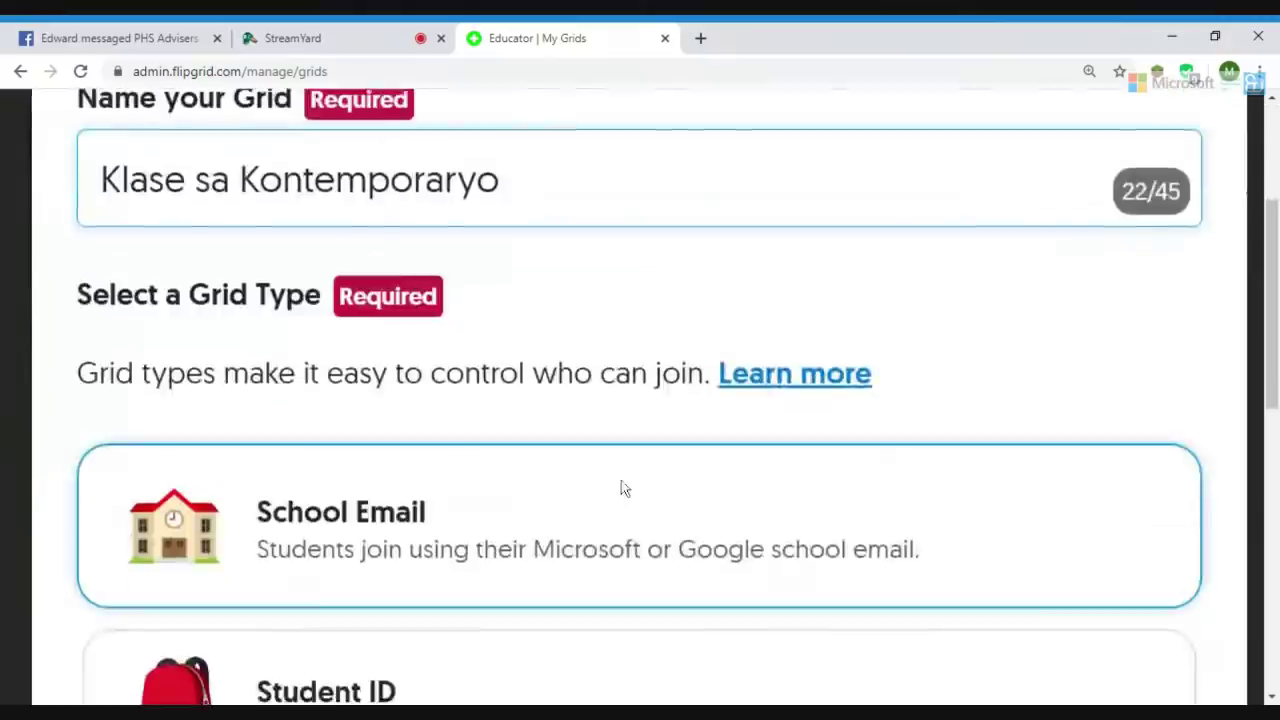
left_click_drag(1277, 330, 1275, 435)
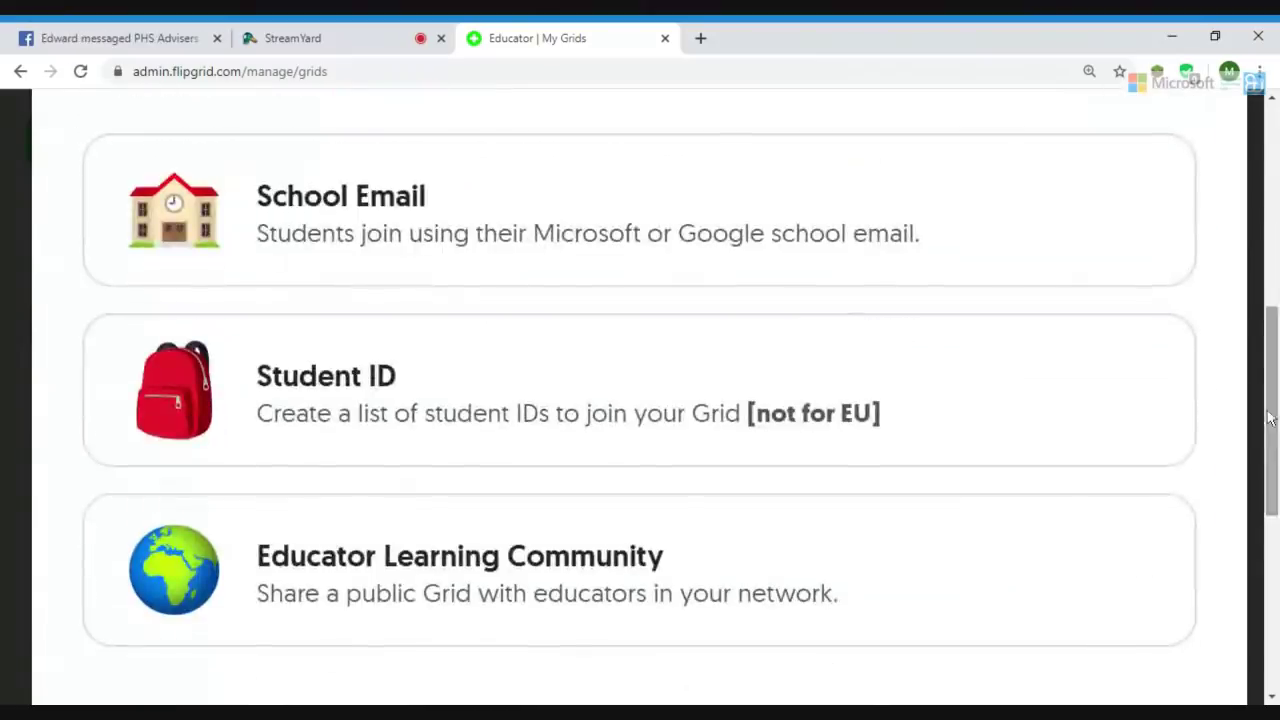
key("ctrl+minus")
key("ctrl+minus")
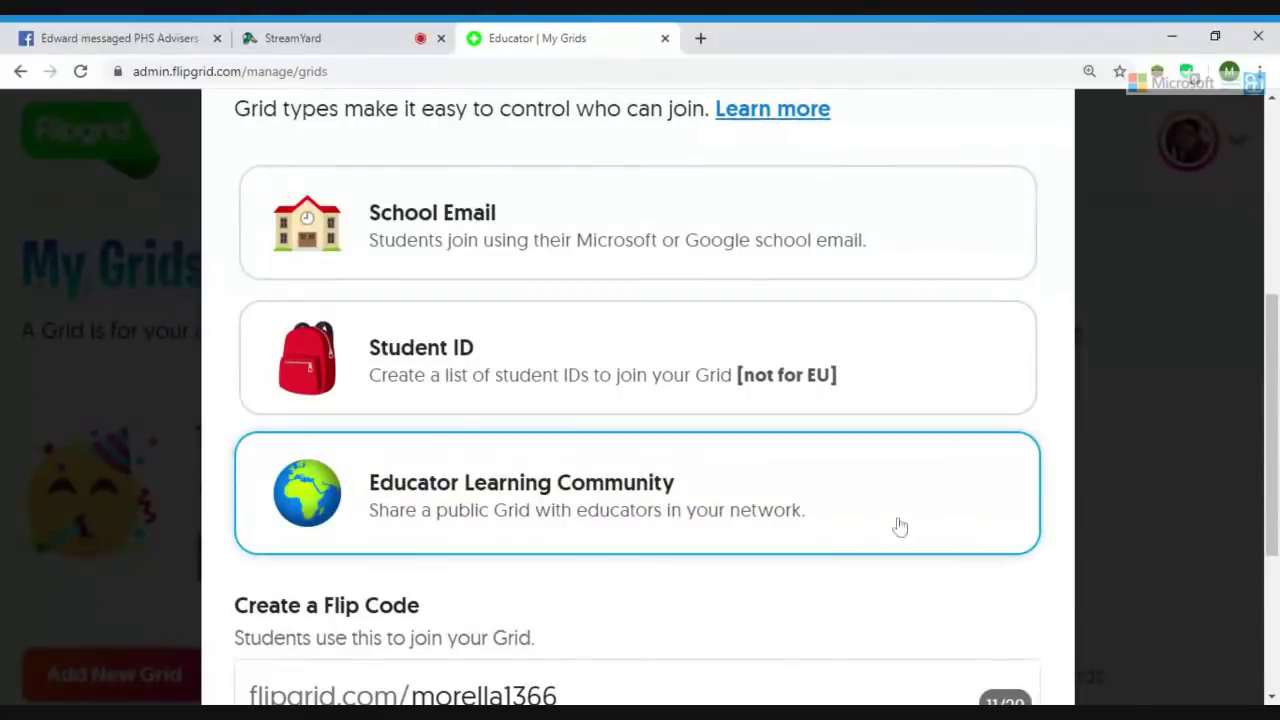
left_click(914, 479)
left_click_drag(1275, 390, 1257, 480)
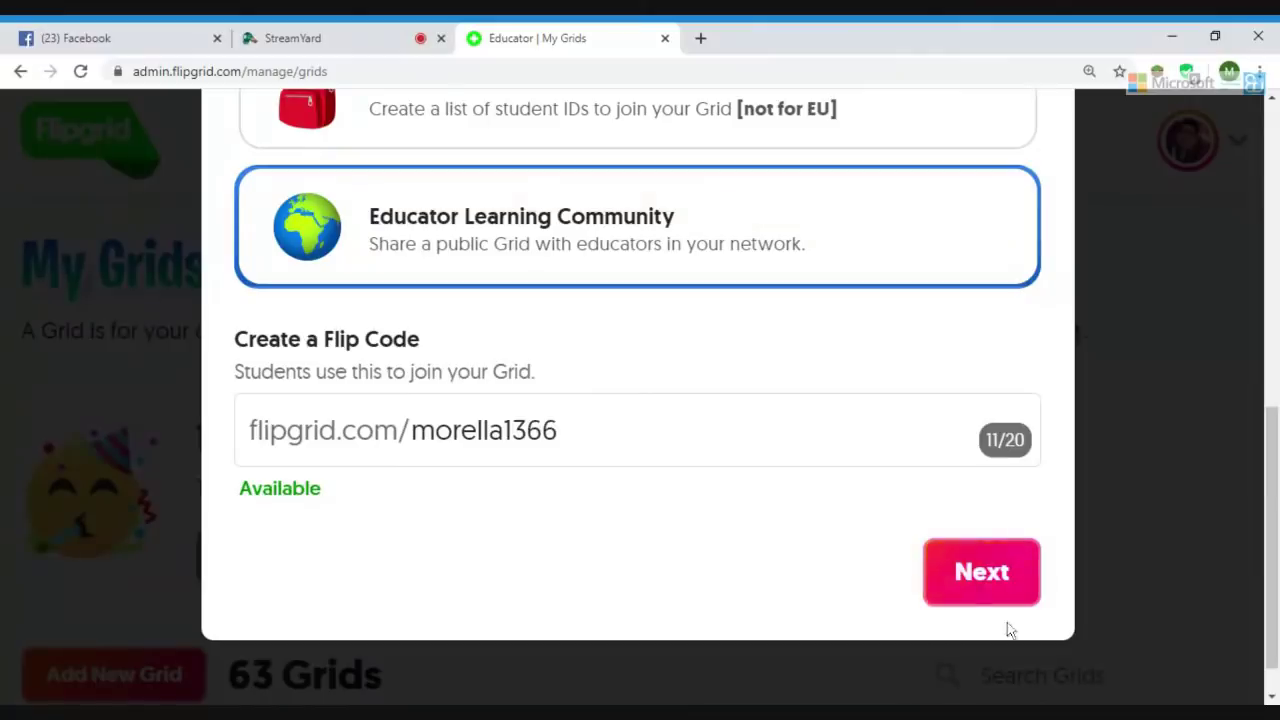
Step: Accept the suggested Flip Code and finish creating the Educator Learning Community grid without adding a password
left_click(980, 572)
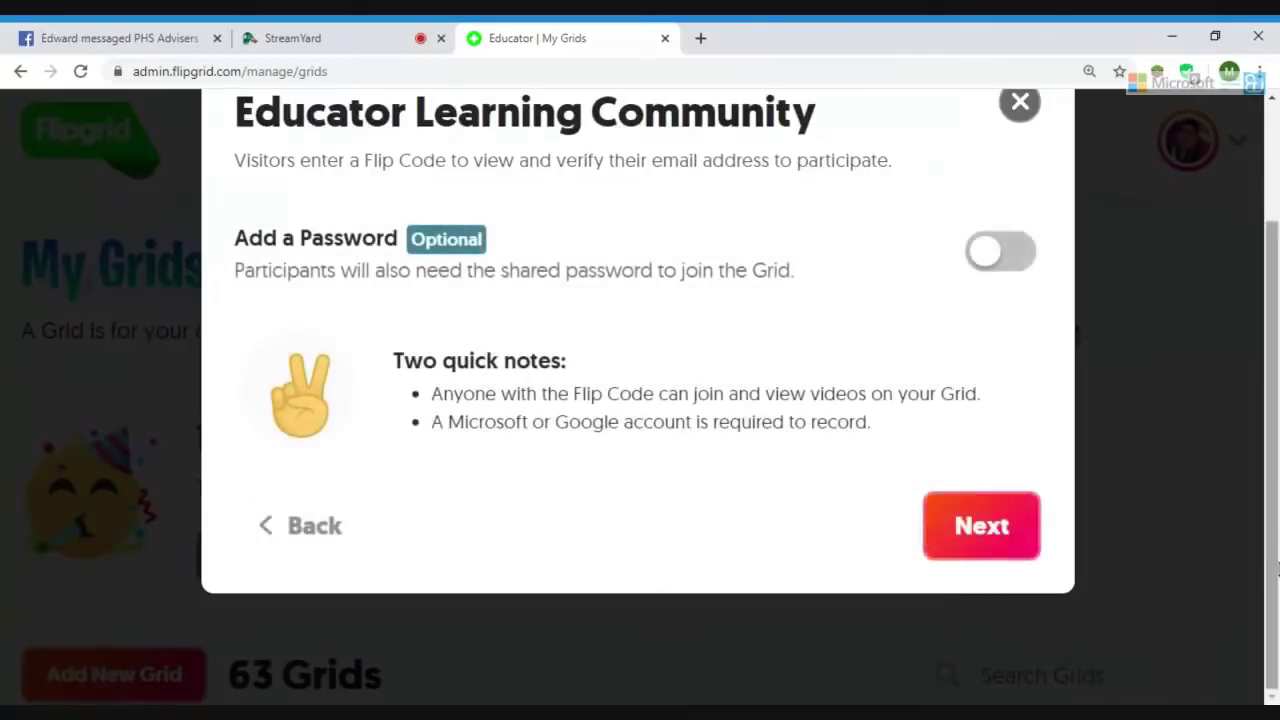
scroll(999, 402, "up", 2)
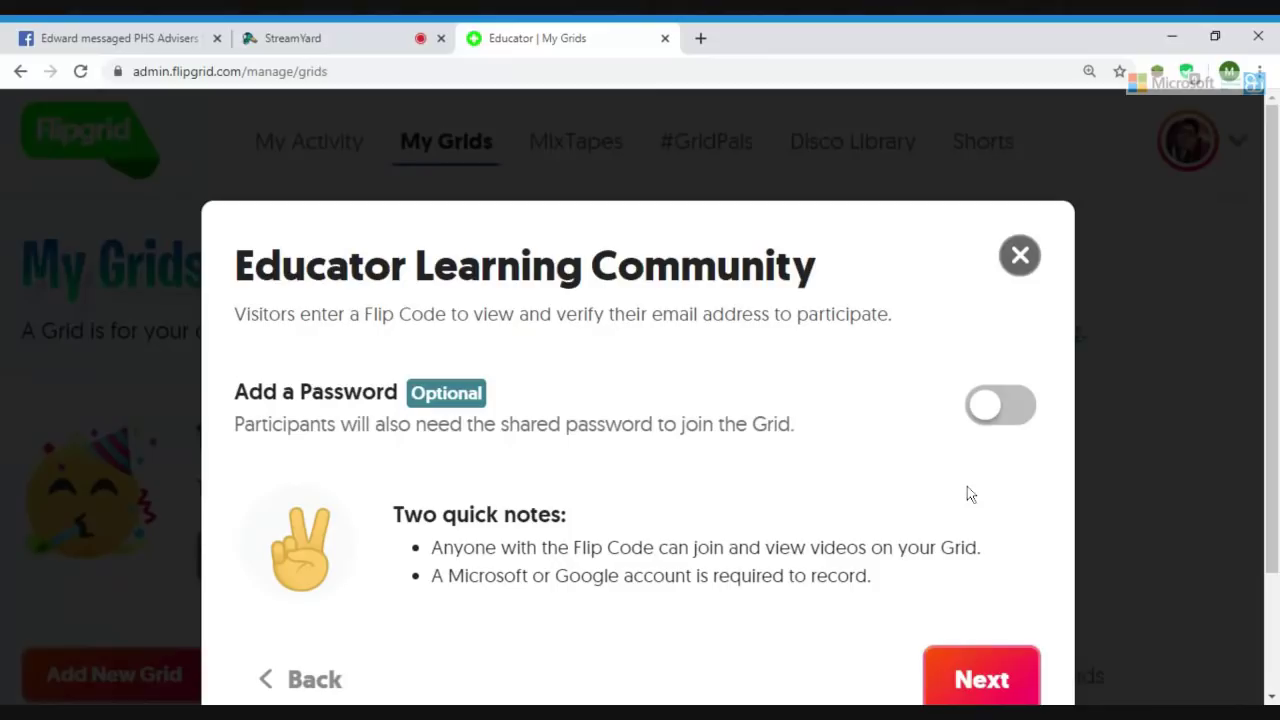
scroll(966, 486, "down", 2)
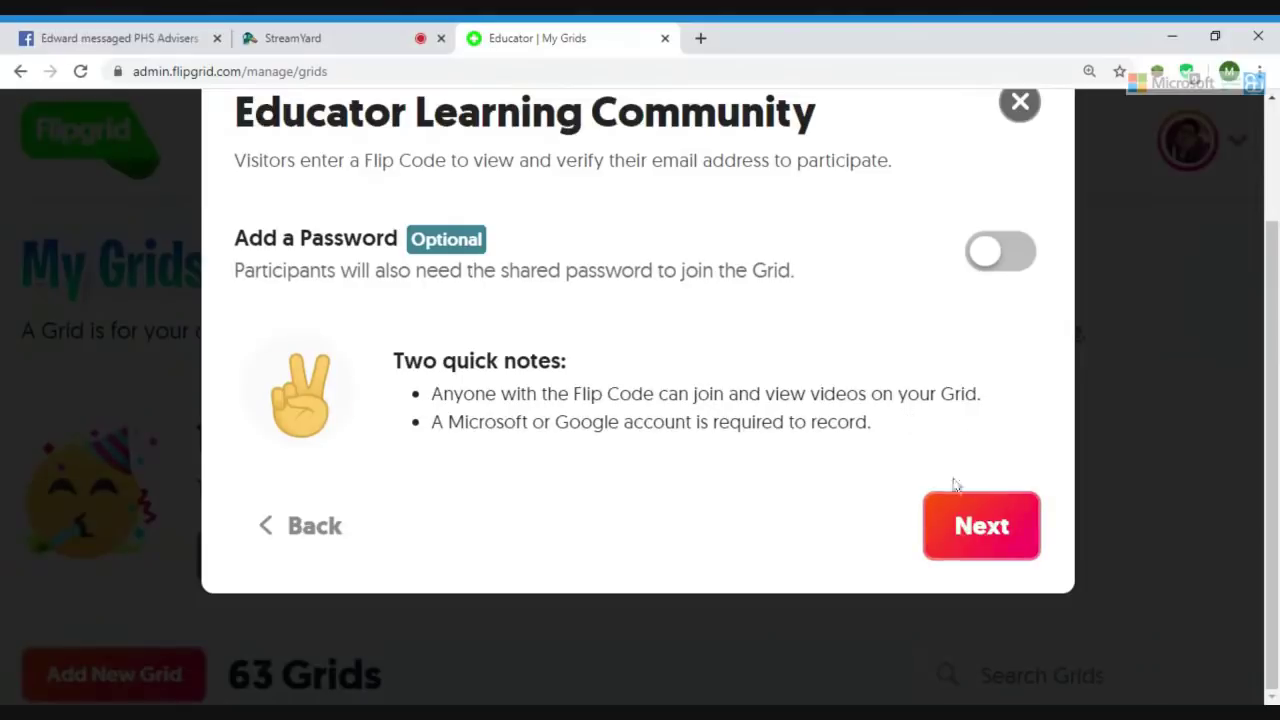
left_click(957, 528)
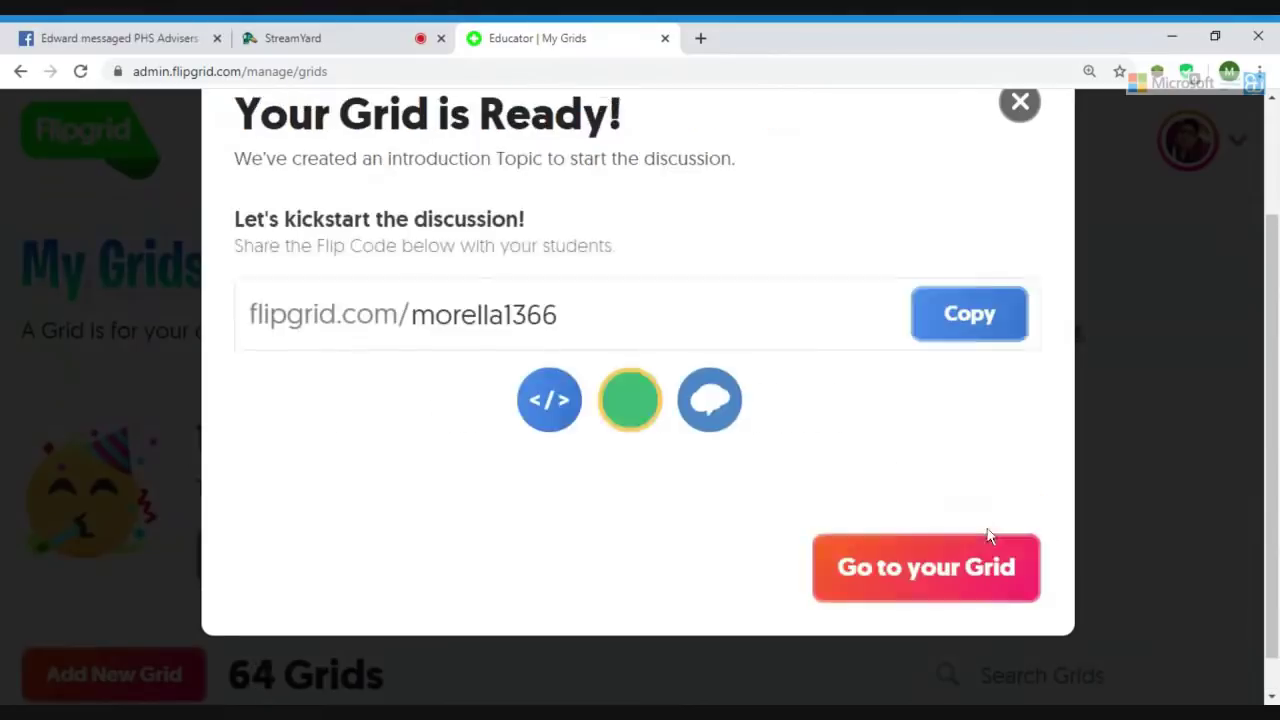
Step: Review the new grid's Flip Code sharing options and go to the grid
scroll(946, 484, "up", 2)
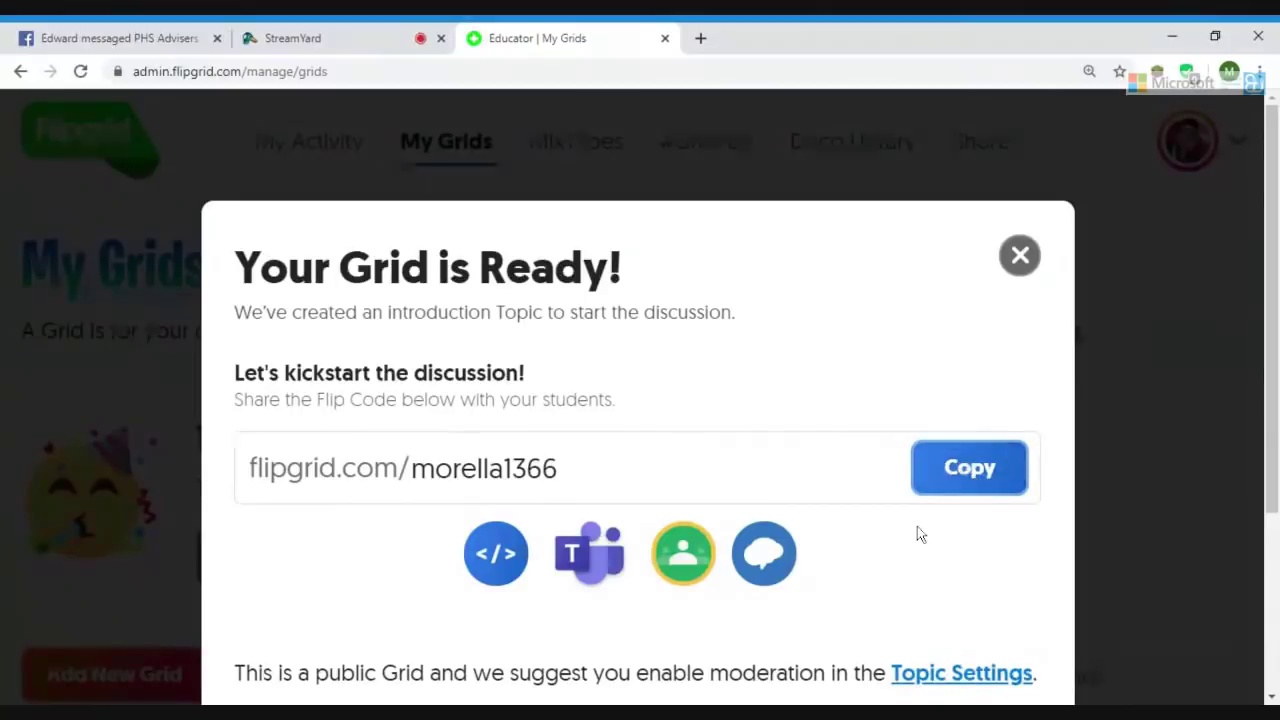
scroll(918, 568, "down", 3)
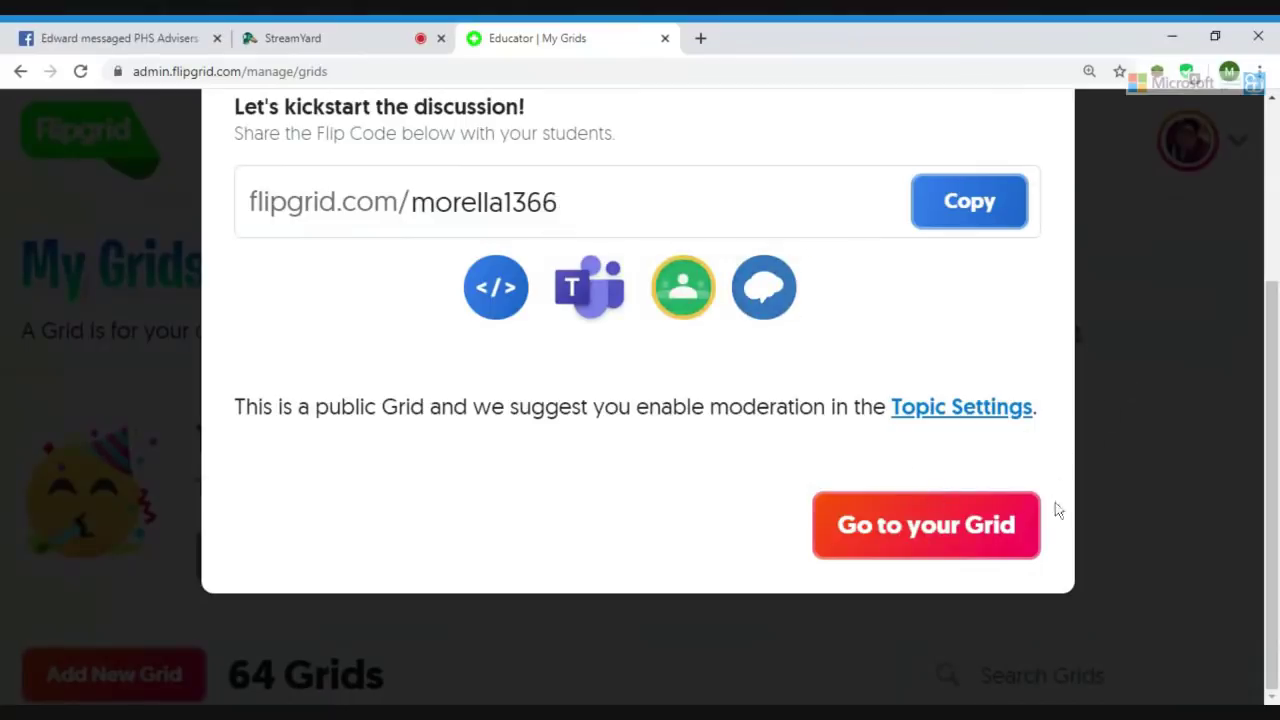
left_click(940, 541)
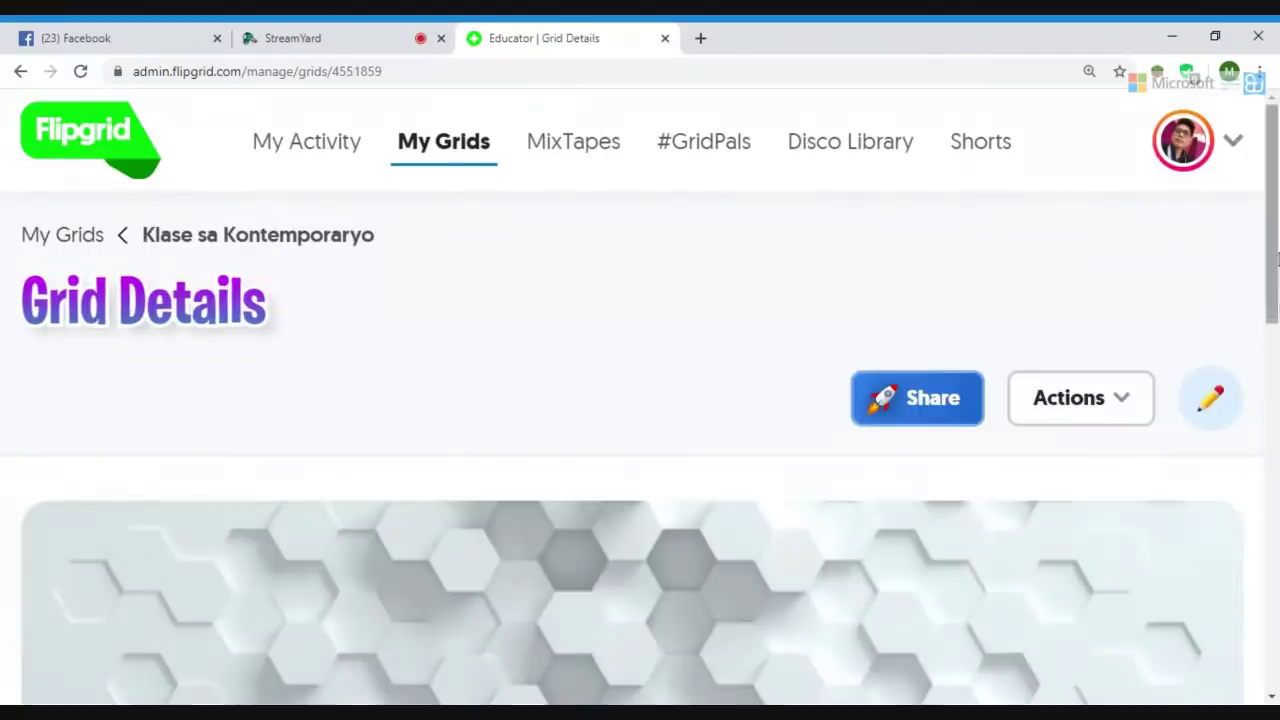
Step: Look over the Grid Details page of "Klase sa Kontemporaryo", including its cover, Flip Code and topic list
left_click_drag(1265, 262, 1240, 437)
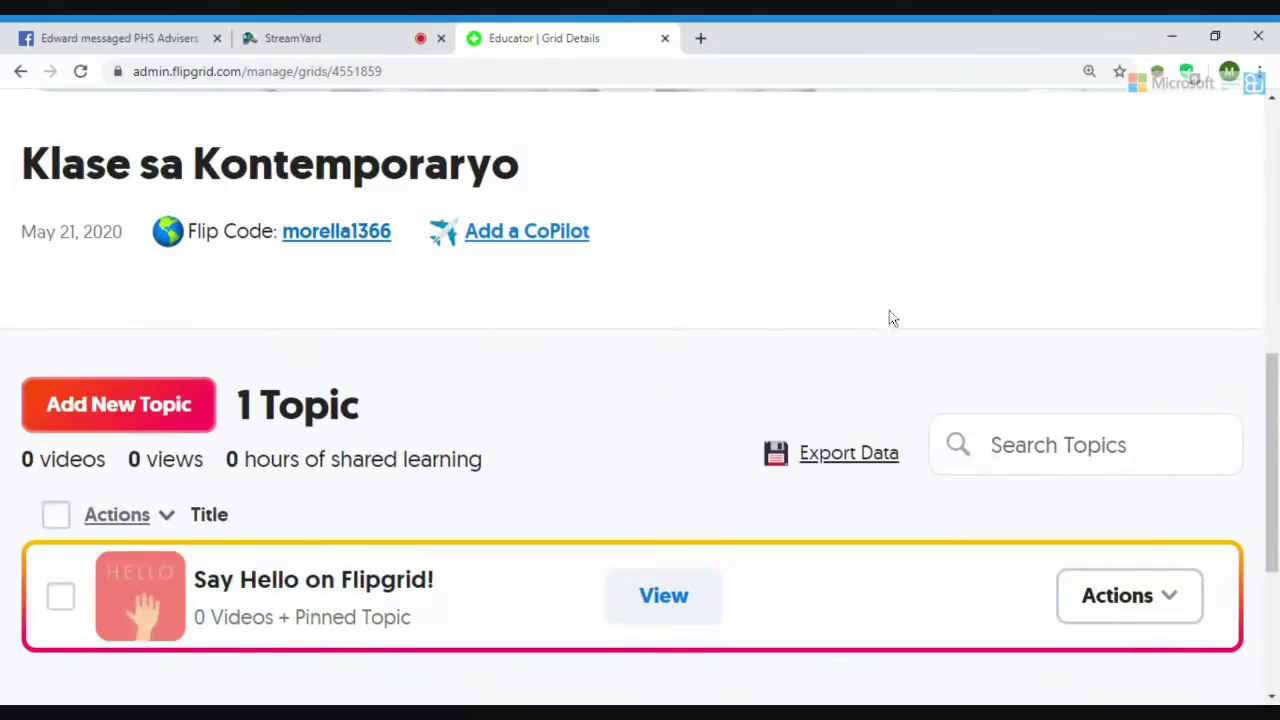
scroll(1276, 430, "down", 2)
scroll(1275, 425, "up", 1)
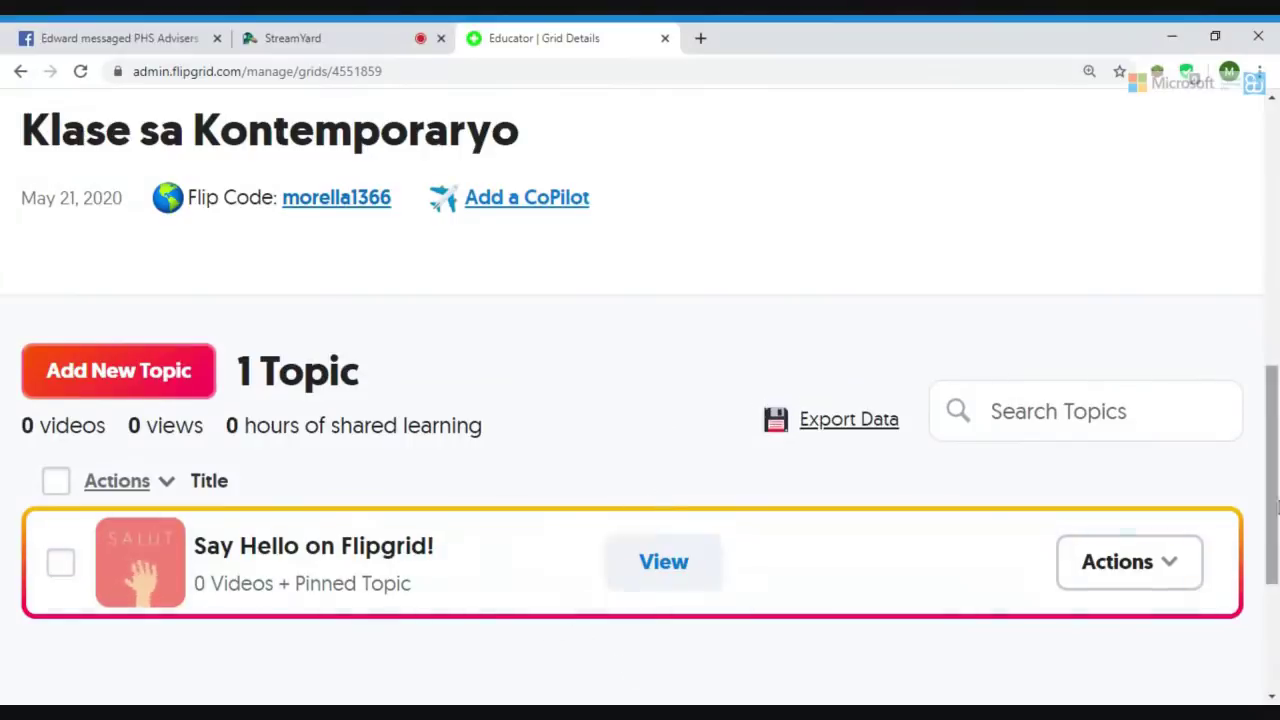
mouse_move(1275, 468)
left_mouse_down()
mouse_move(1273, 490)
mouse_move(1274, 465)
left_mouse_up()
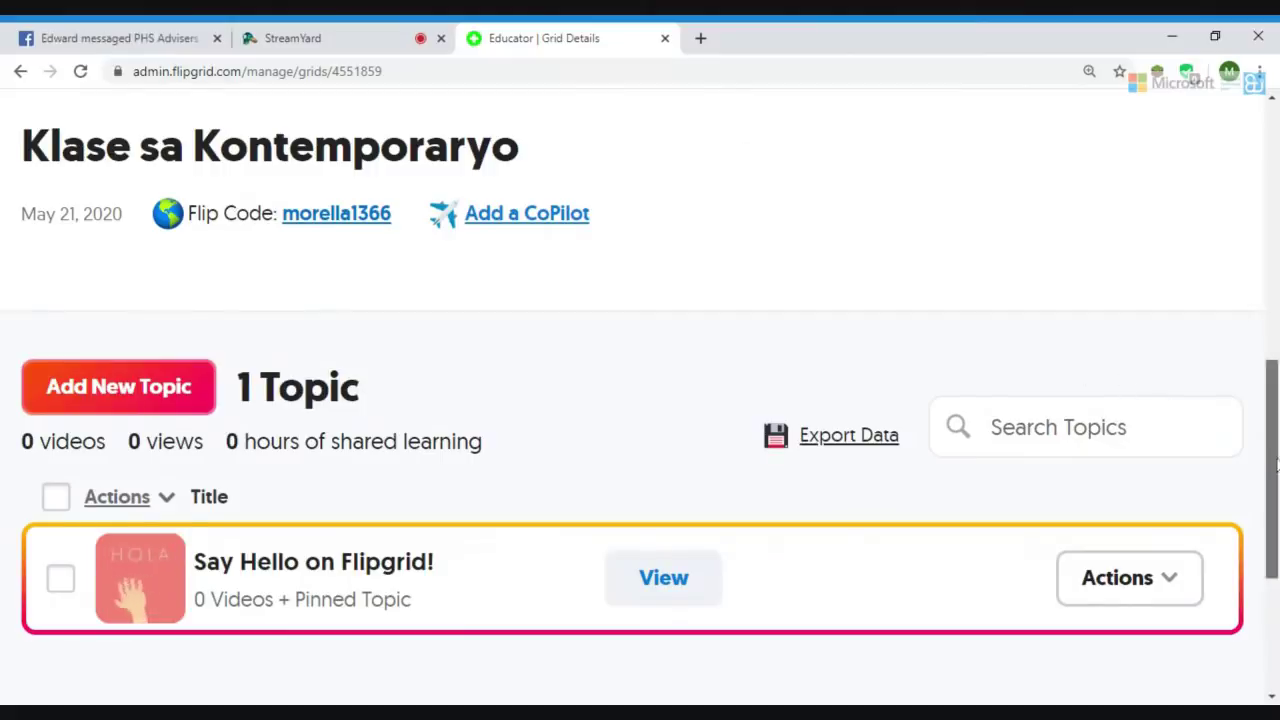
scroll(1275, 435, "up", 1)
left_click_drag(1275, 435, 1275, 336)
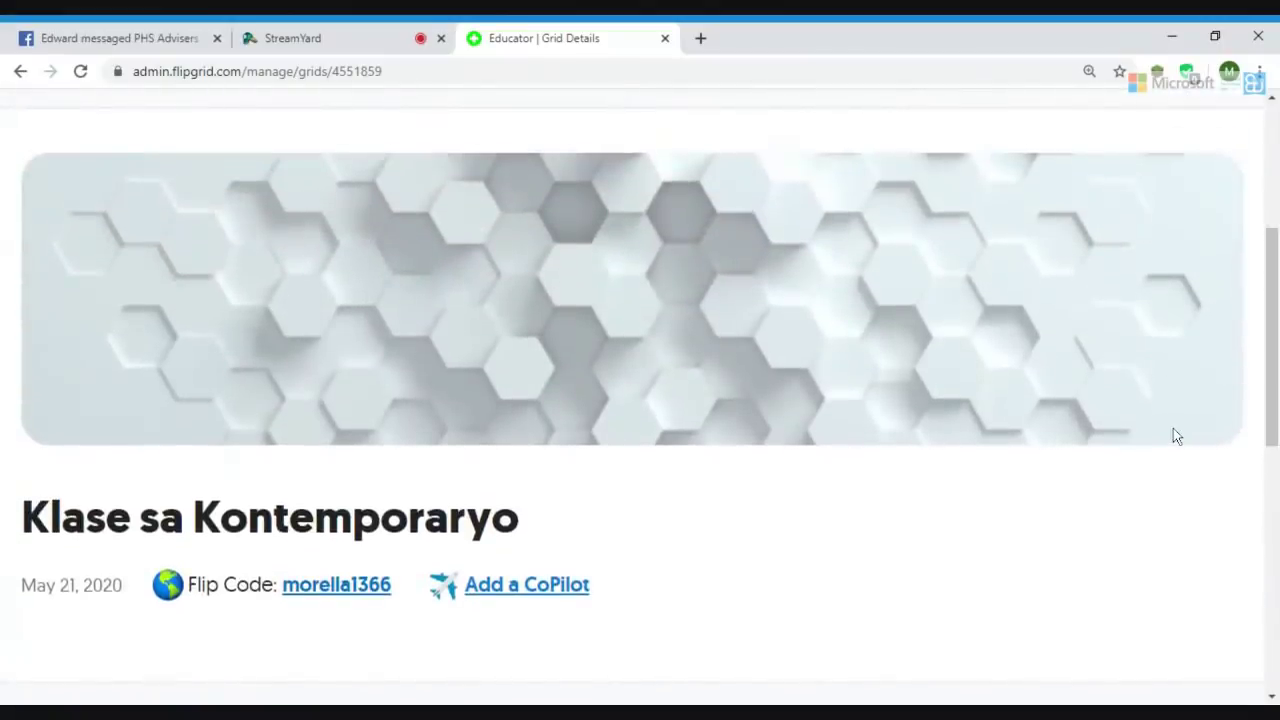
scroll(1100, 460, "down", 1)
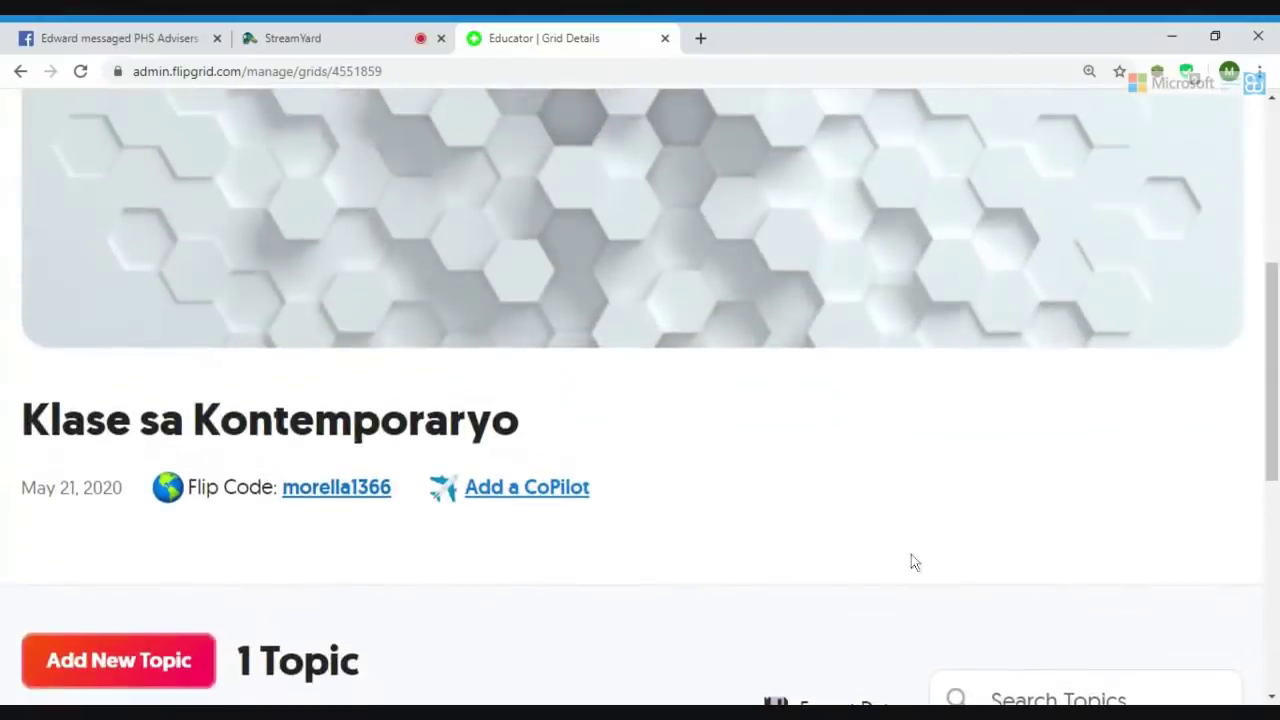
Step: Open the Add a CoPilot invitation form, view its educator email field, and close it without inviting anyone
left_click(544, 495)
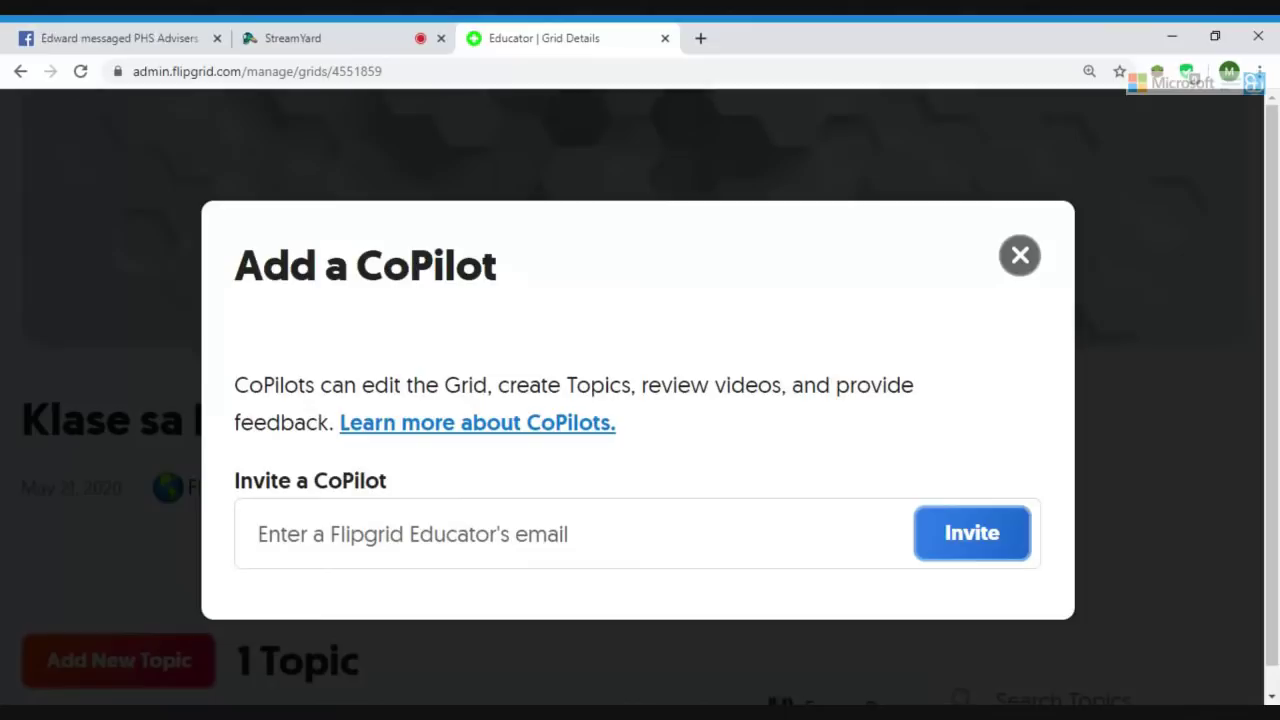
left_click(410, 534)
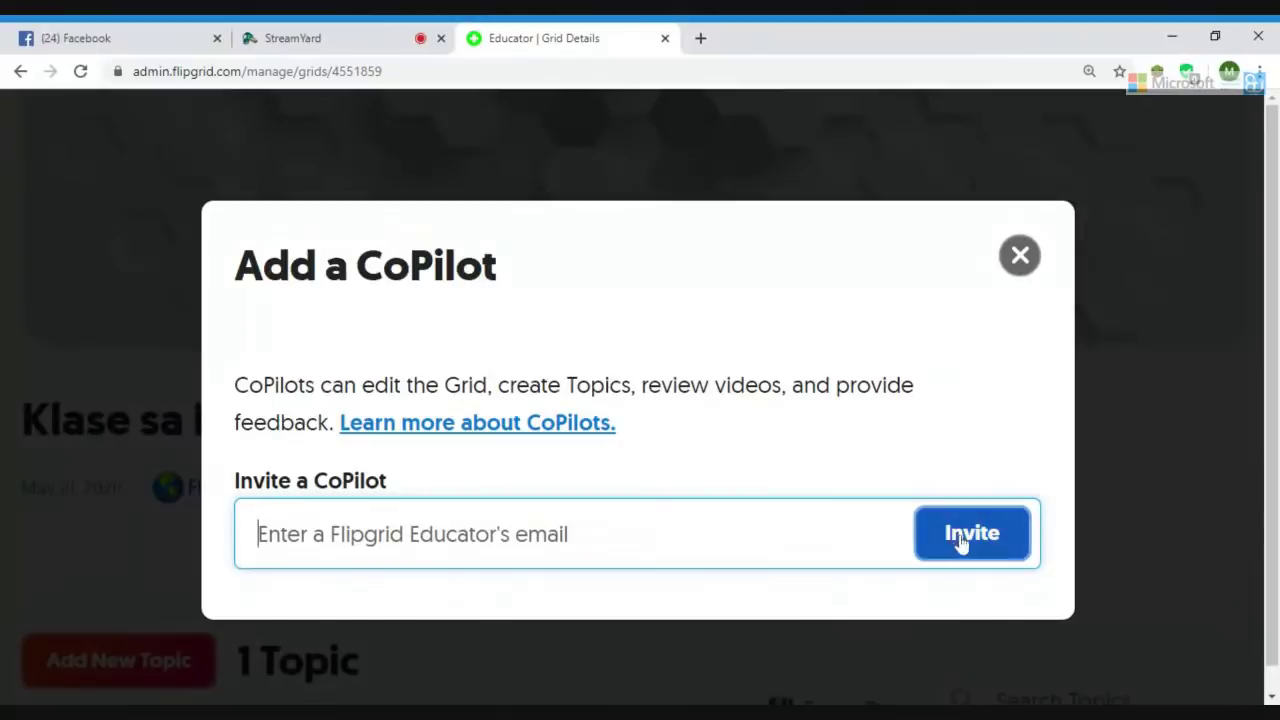
left_click(1020, 254)
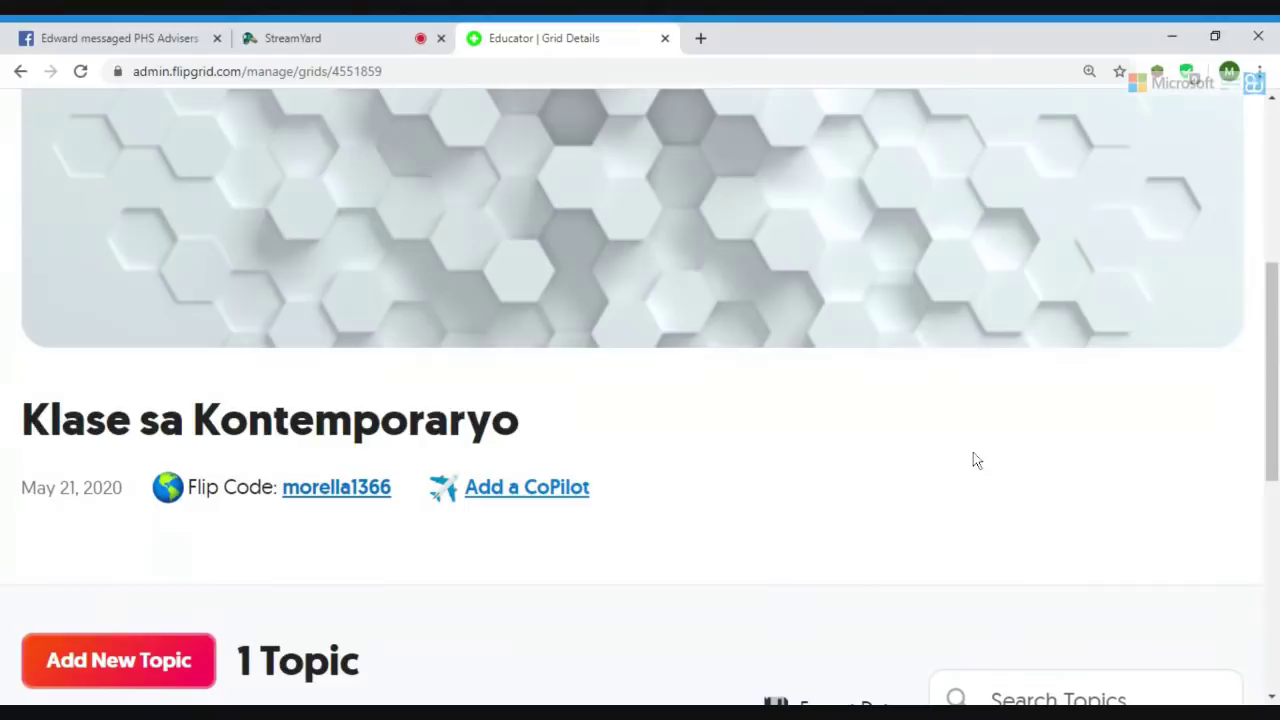
Step: Open the "Say Hello on Flipgrid!" topic from the grid's topic list
mouse_move(1274, 350)
left_mouse_down()
mouse_move(1275, 380)
mouse_move(1275, 362)
left_mouse_up()
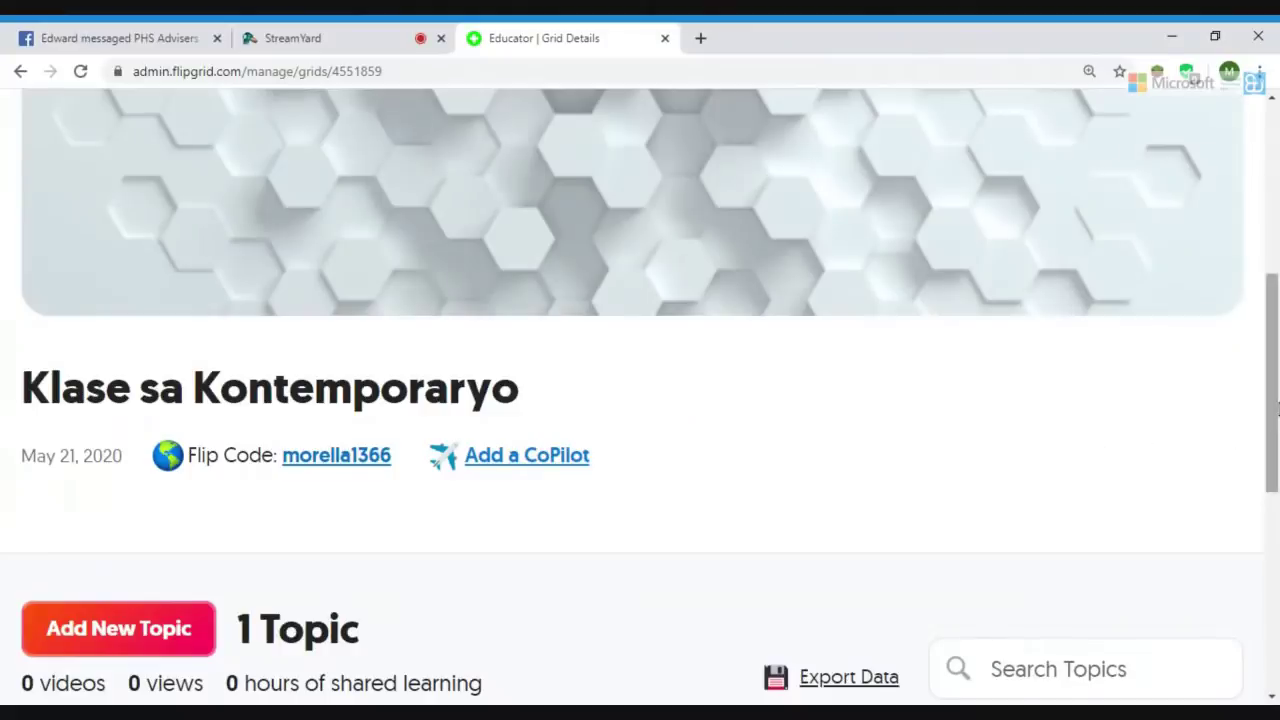
left_click_drag(1274, 416, 1270, 500)
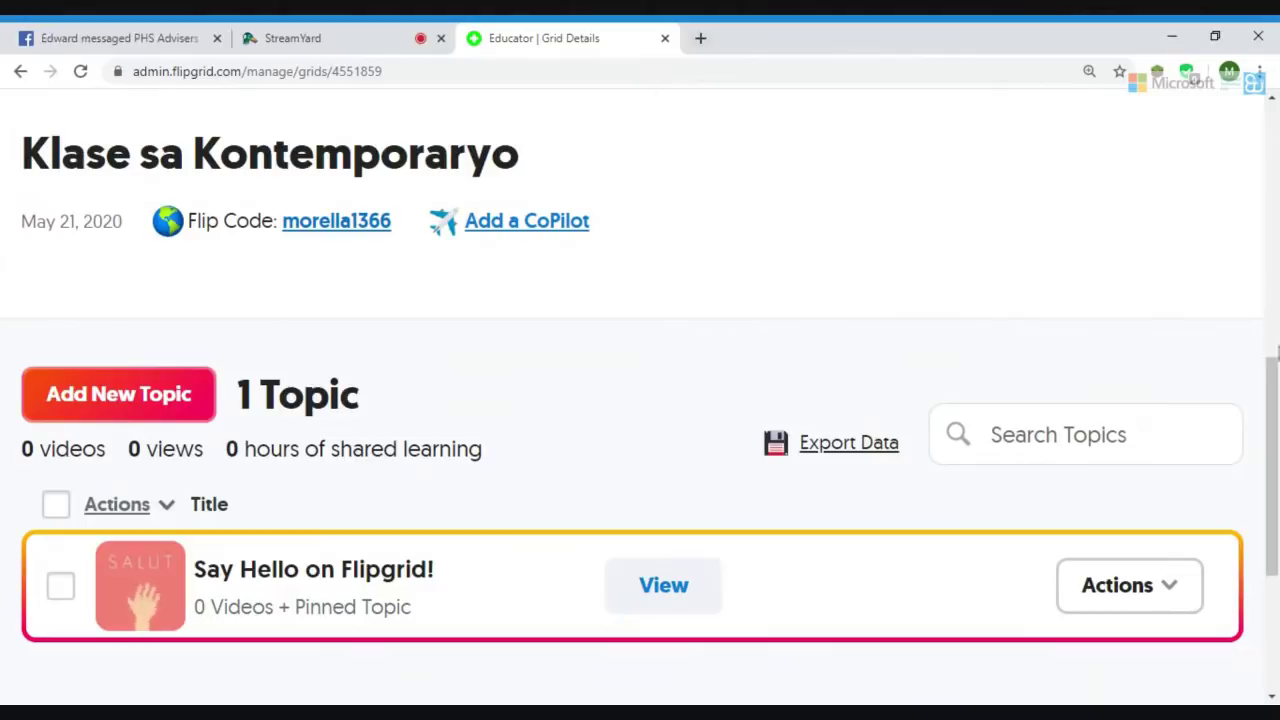
mouse_move(1276, 522)
left_mouse_down()
mouse_move(1274, 485)
mouse_move(1268, 530)
mouse_move(1268, 518)
left_mouse_up()
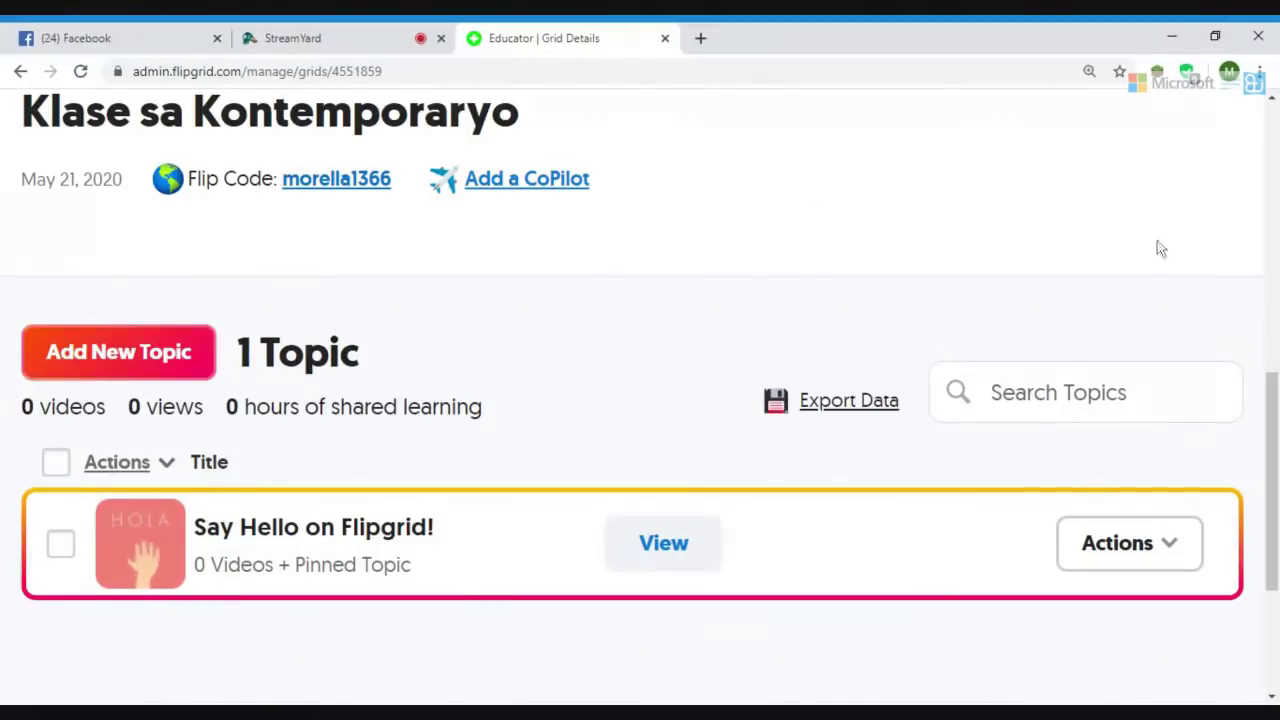
left_click_drag(1270, 485, 1240, 488)
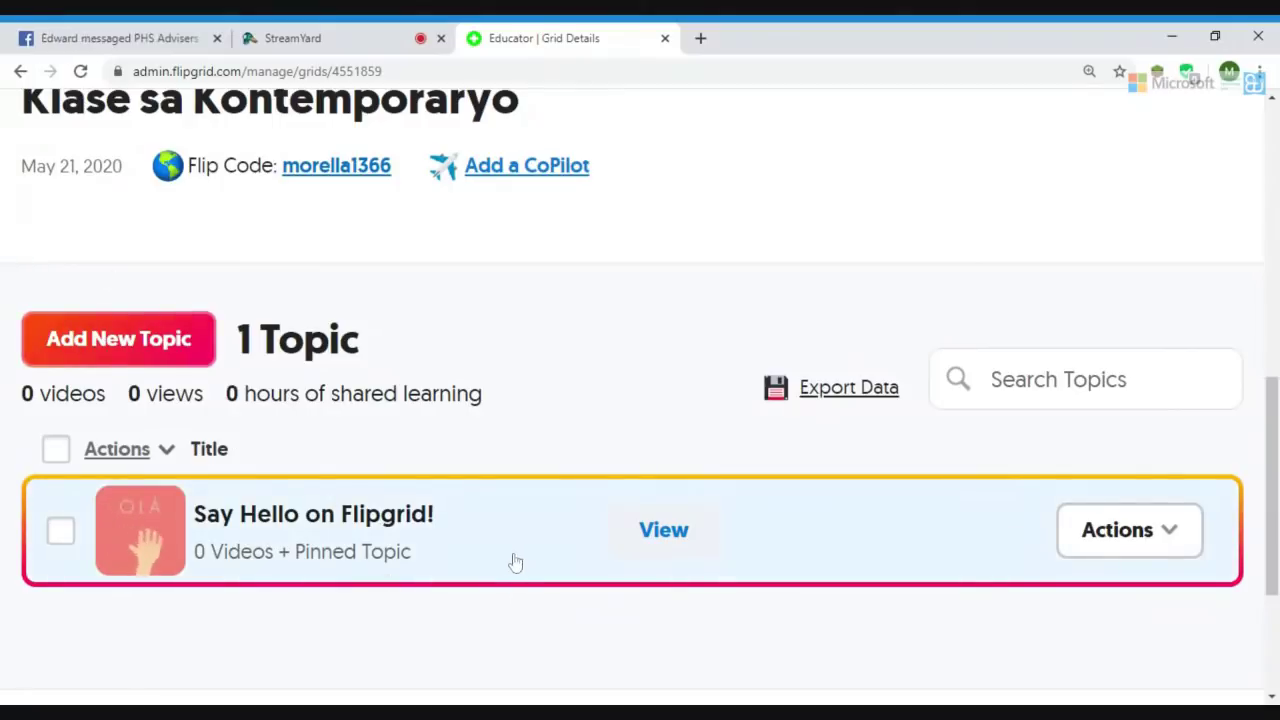
left_click(506, 558)
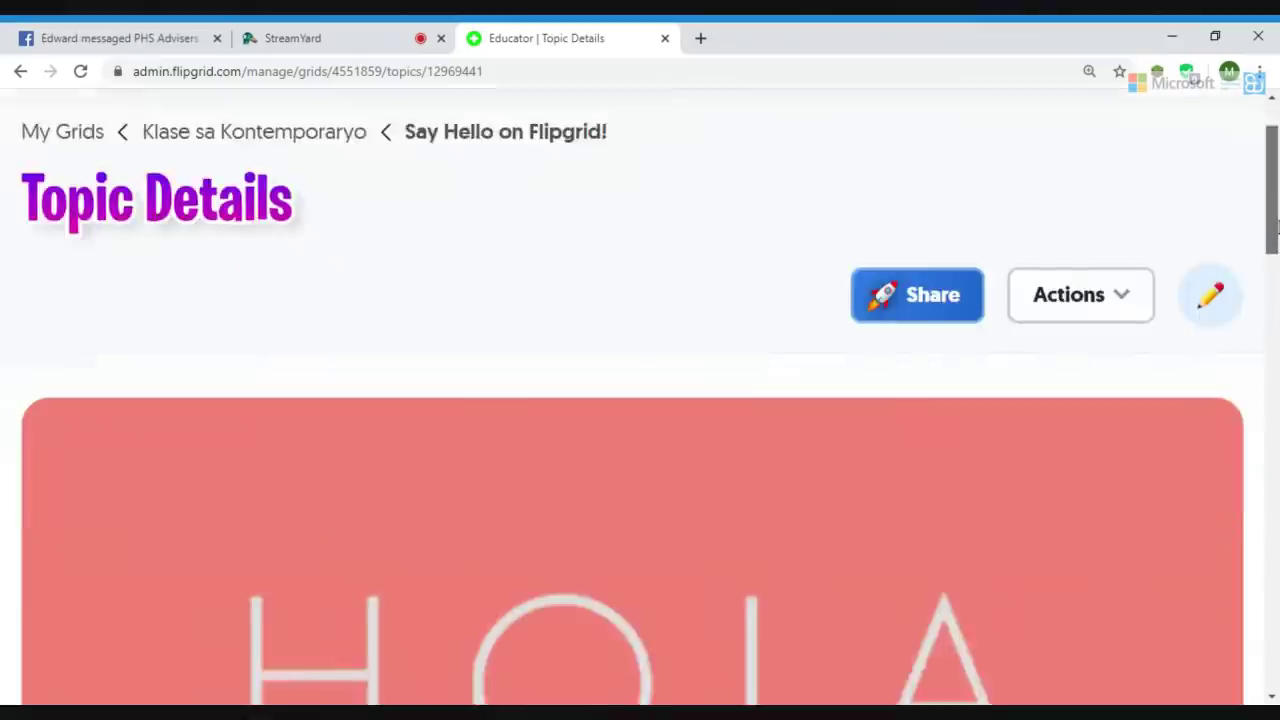
Step: Reduce the page zoom and review the topic's image, description and responses
left_click_drag(1277, 228, 1276, 327)
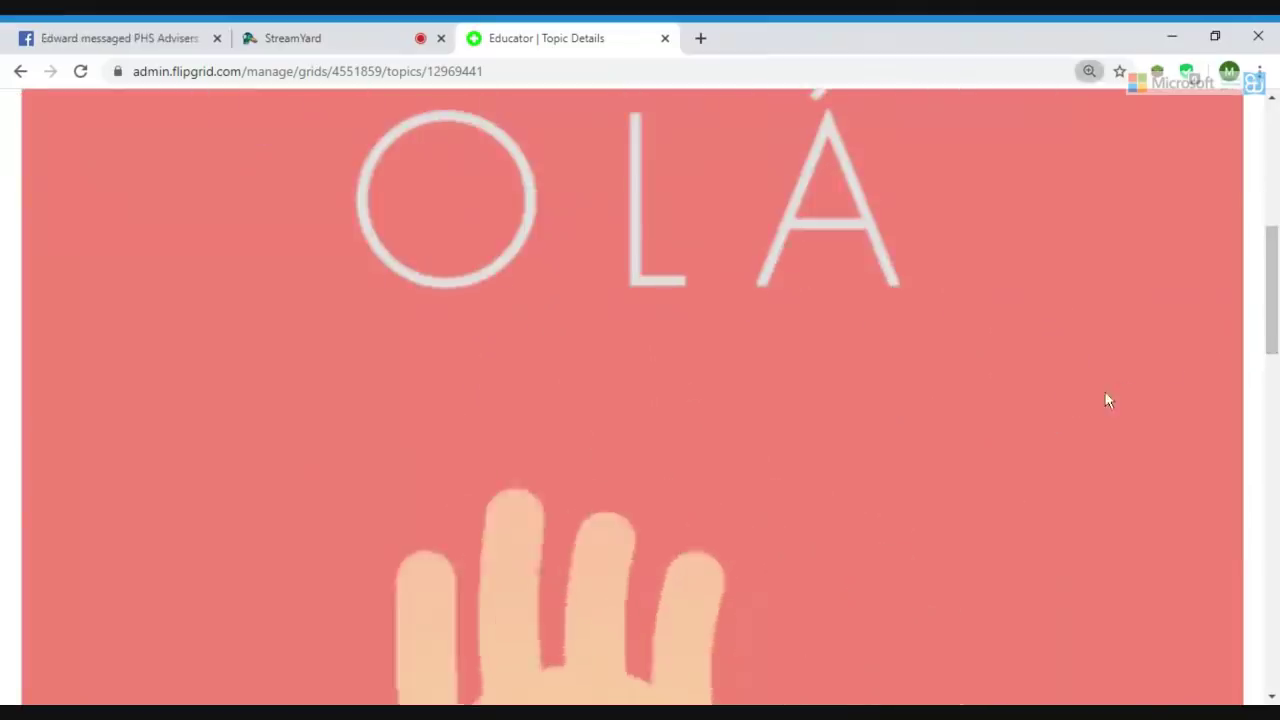
key("ctrl+0")
scroll(907, 310, "up", 3)
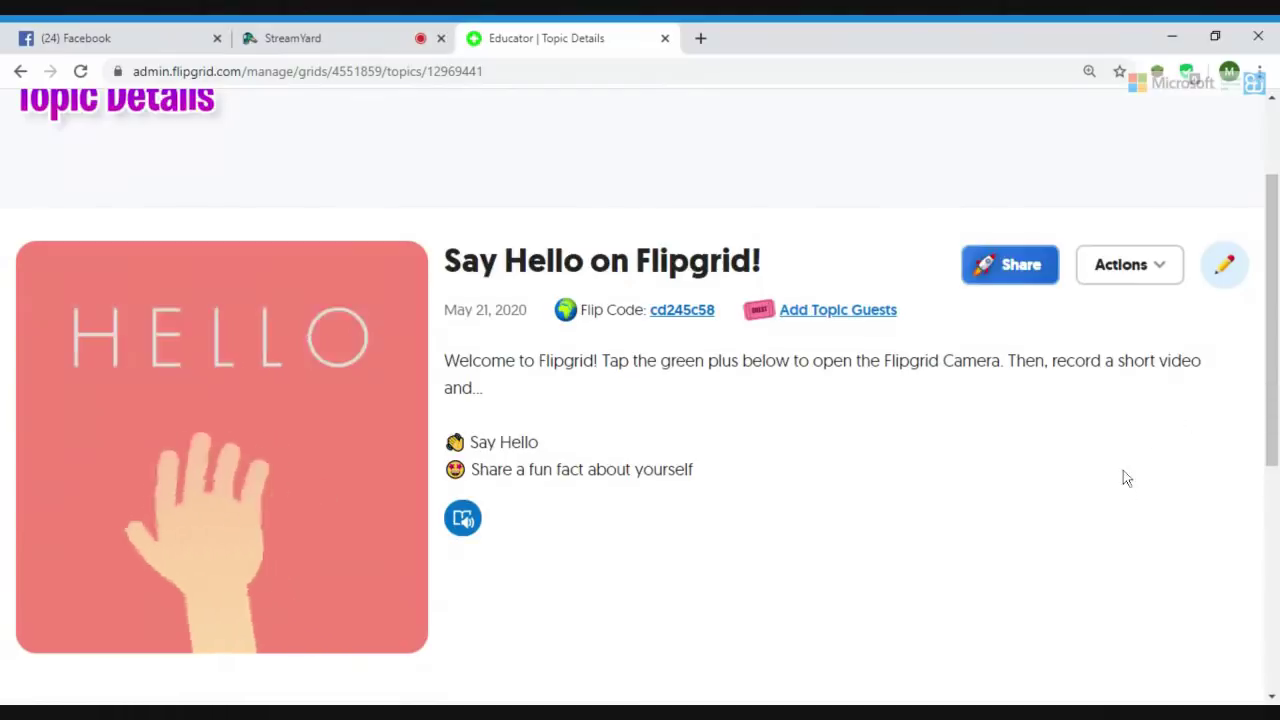
left_click_drag(1274, 391, 1274, 495)
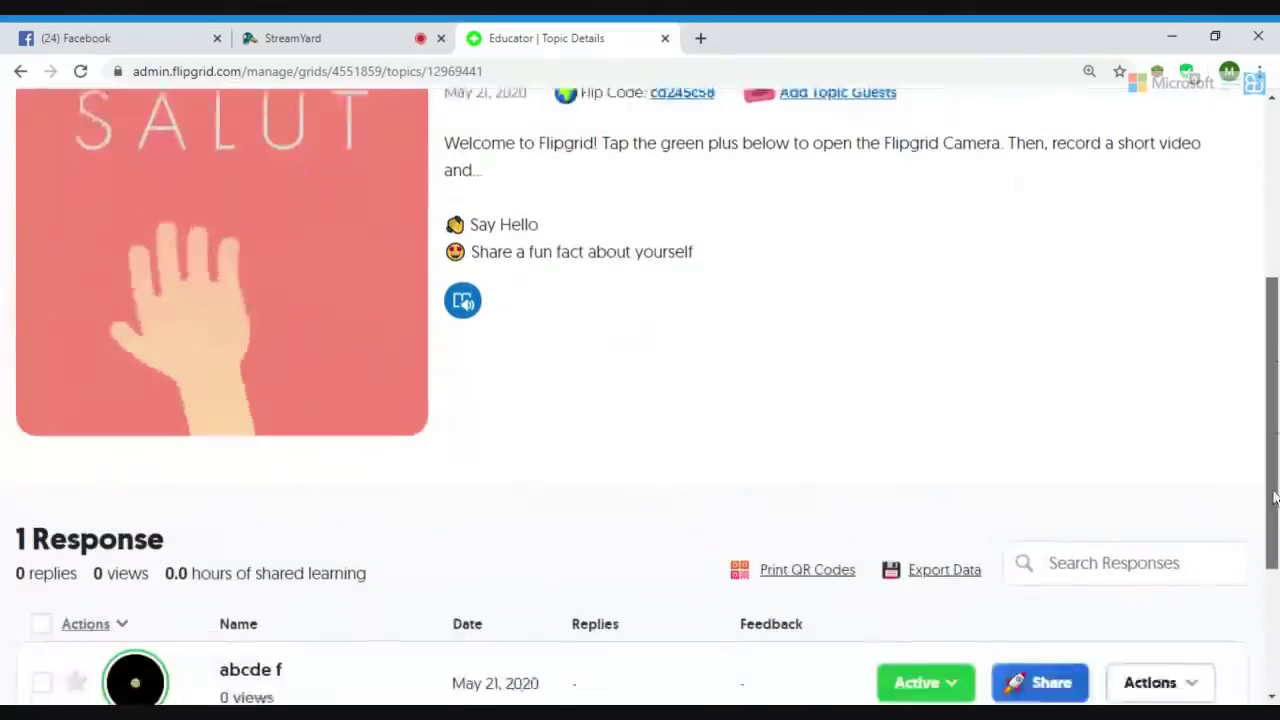
Step: Open the topic description in the immersive reader, play it aloud, and view the text through to its end
scroll(1249, 500, "up", 2)
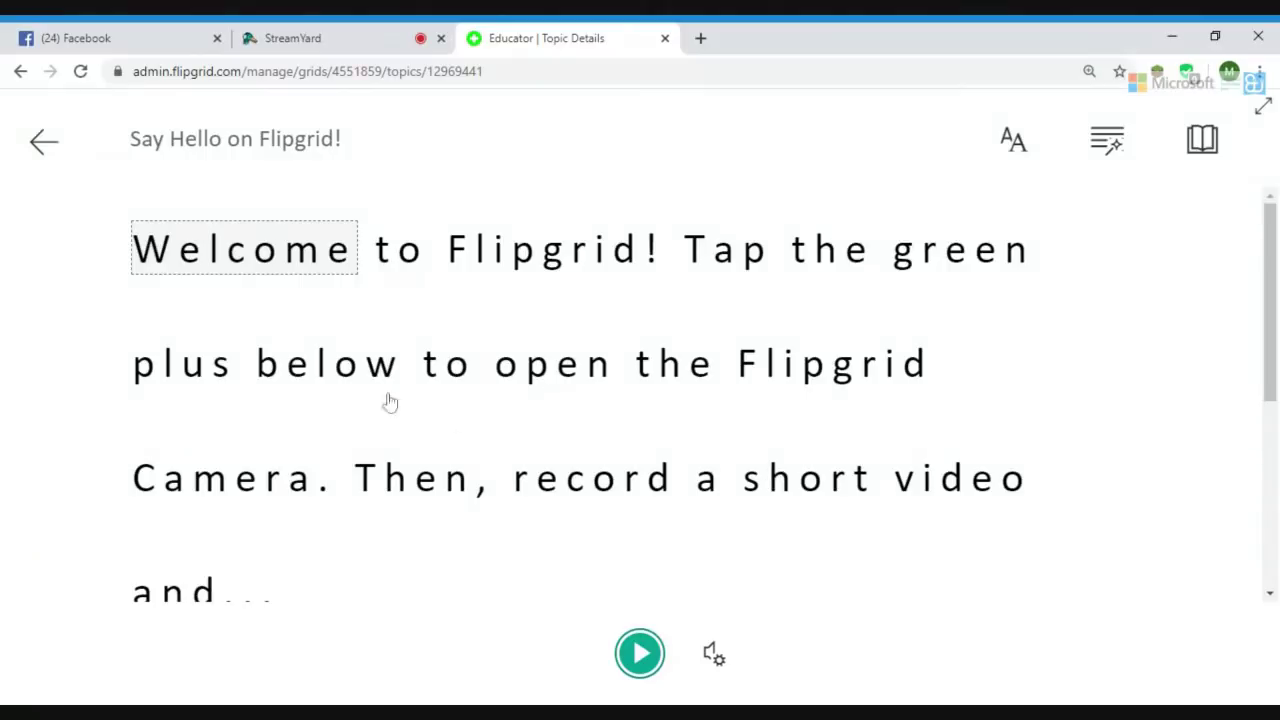
left_click(638, 662)
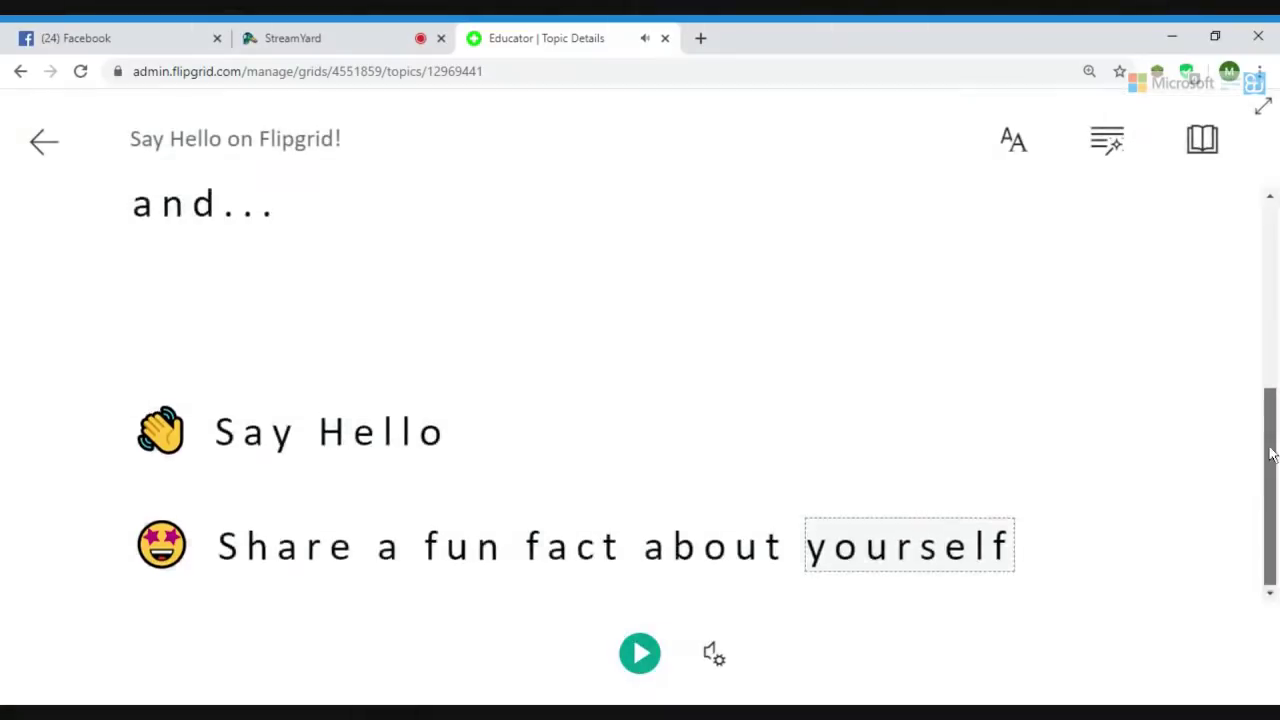
left_click_drag(1271, 449, 1268, 530)
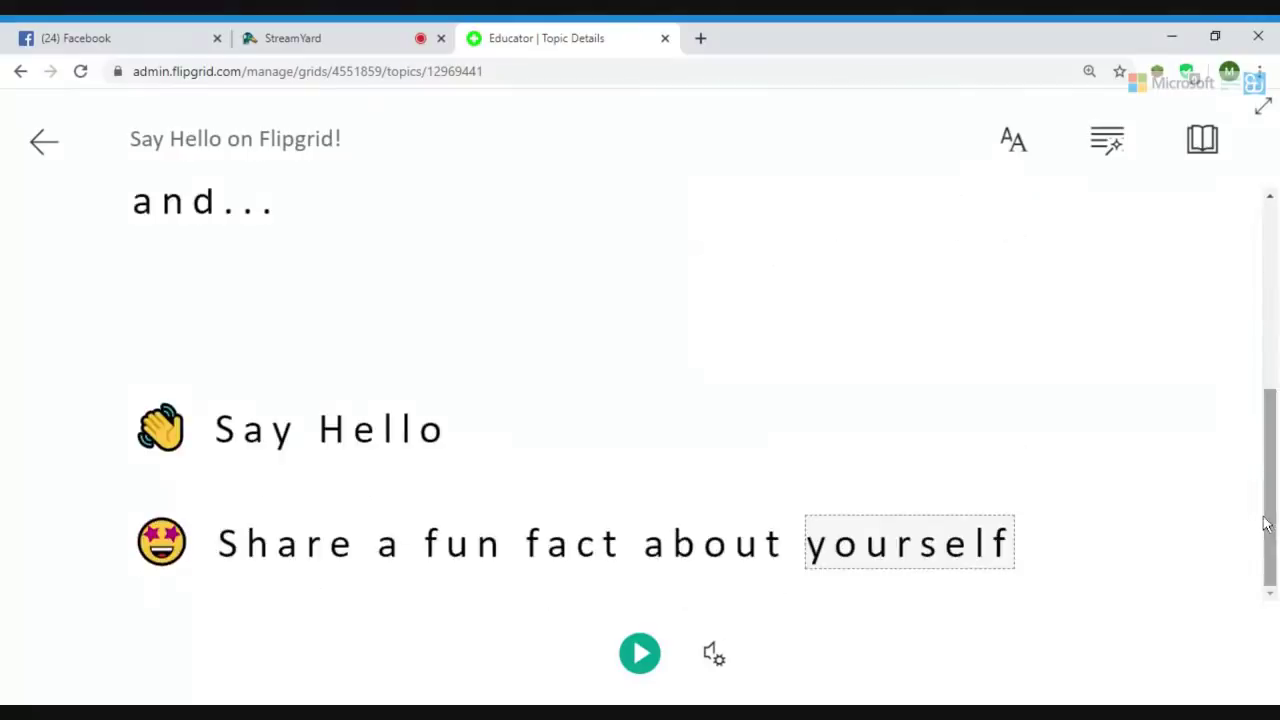
Step: Set the reader's text size to 48 and toggle Increase Spacing off and back on
left_click(1020, 148)
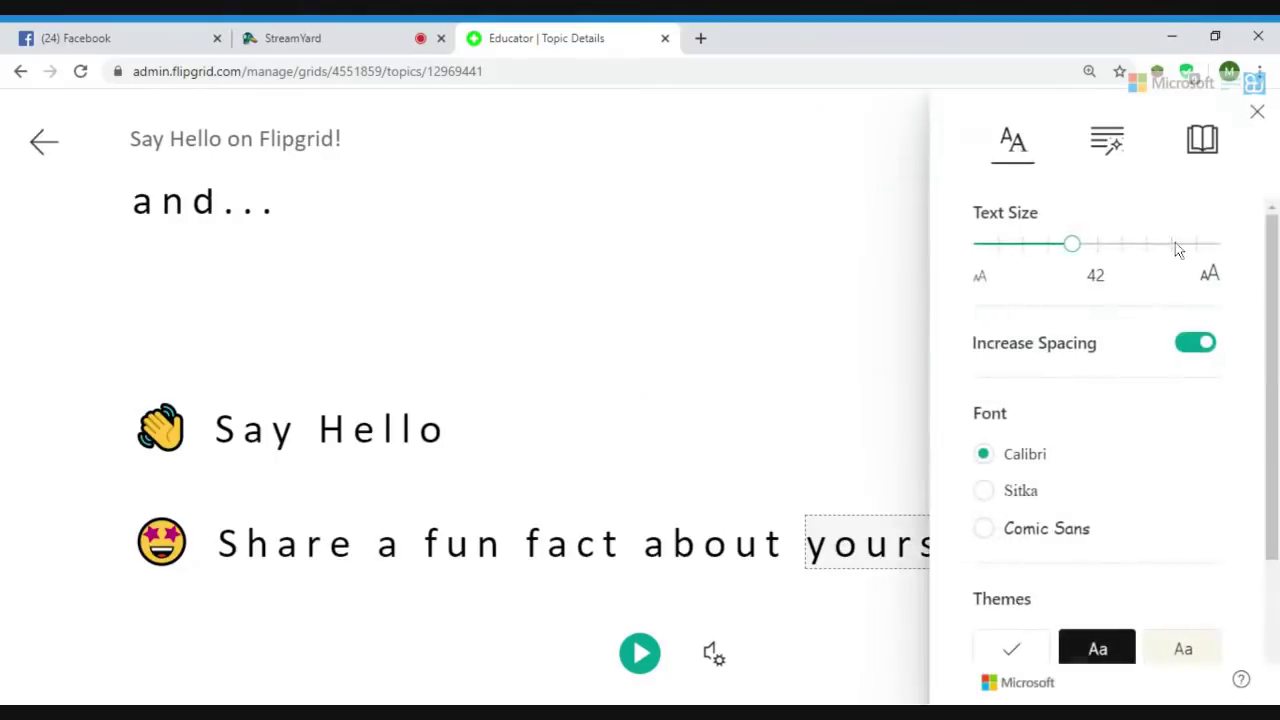
left_click(1175, 244)
left_click(1201, 244)
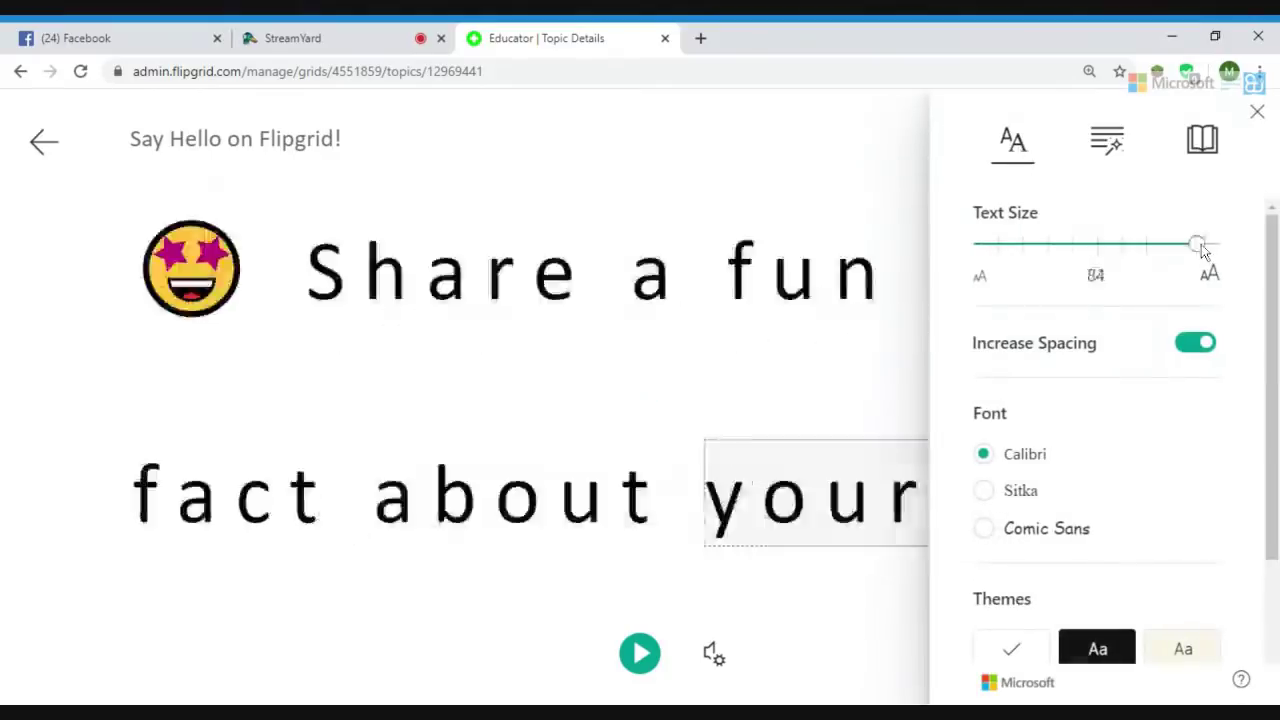
left_click(1167, 246)
left_click_drag(1167, 246, 1096, 244)
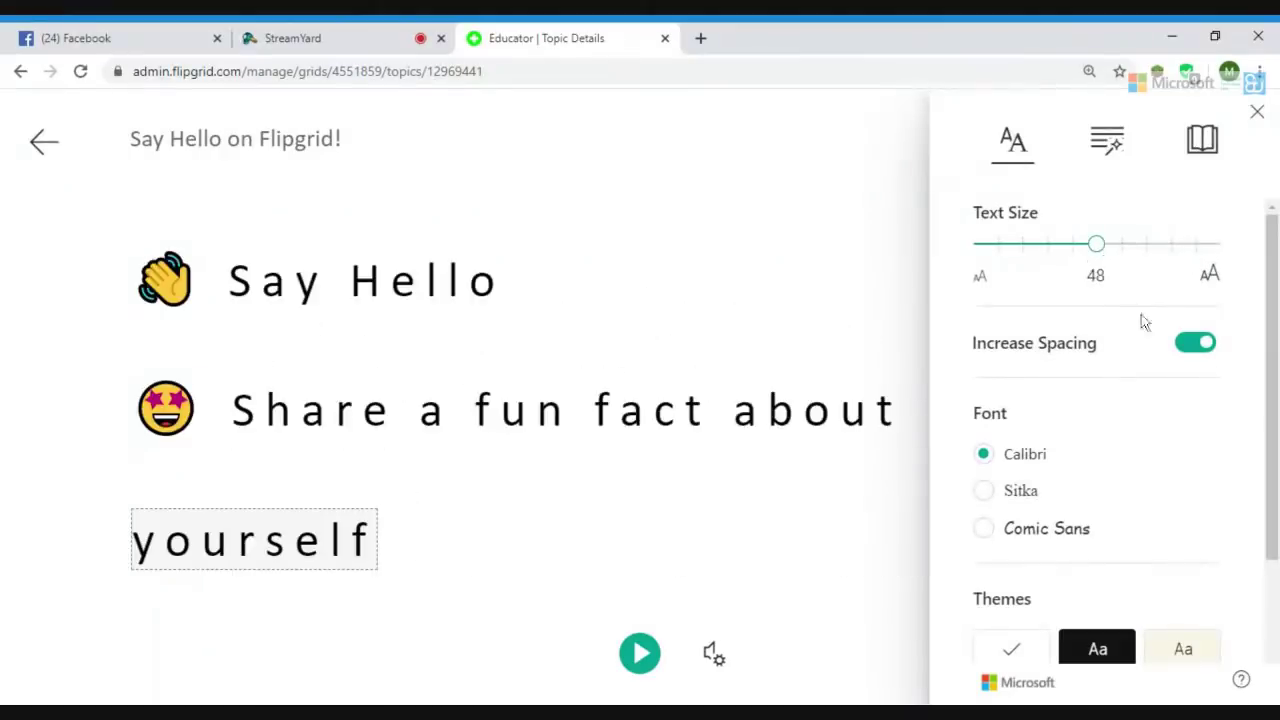
left_click(1205, 346)
left_click(1205, 346)
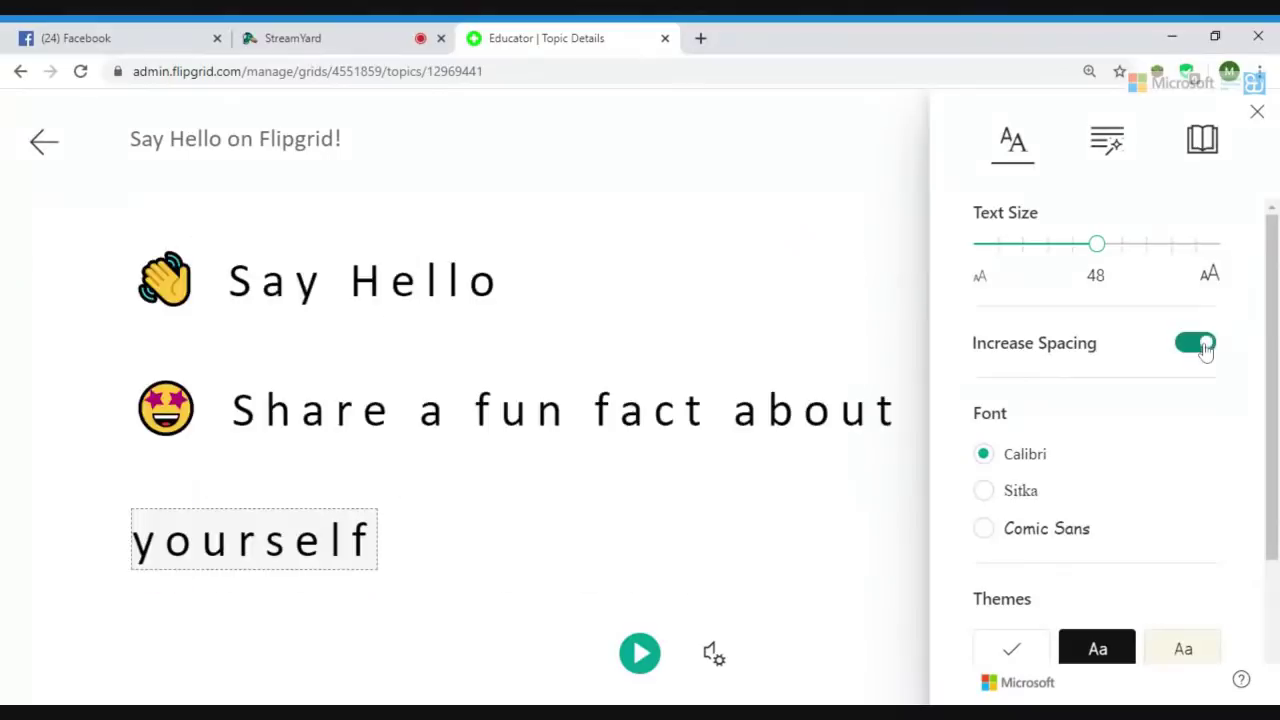
Step: Change the reader's font to Comic Sans and apply the black theme
scroll(1228, 404, "down", 2)
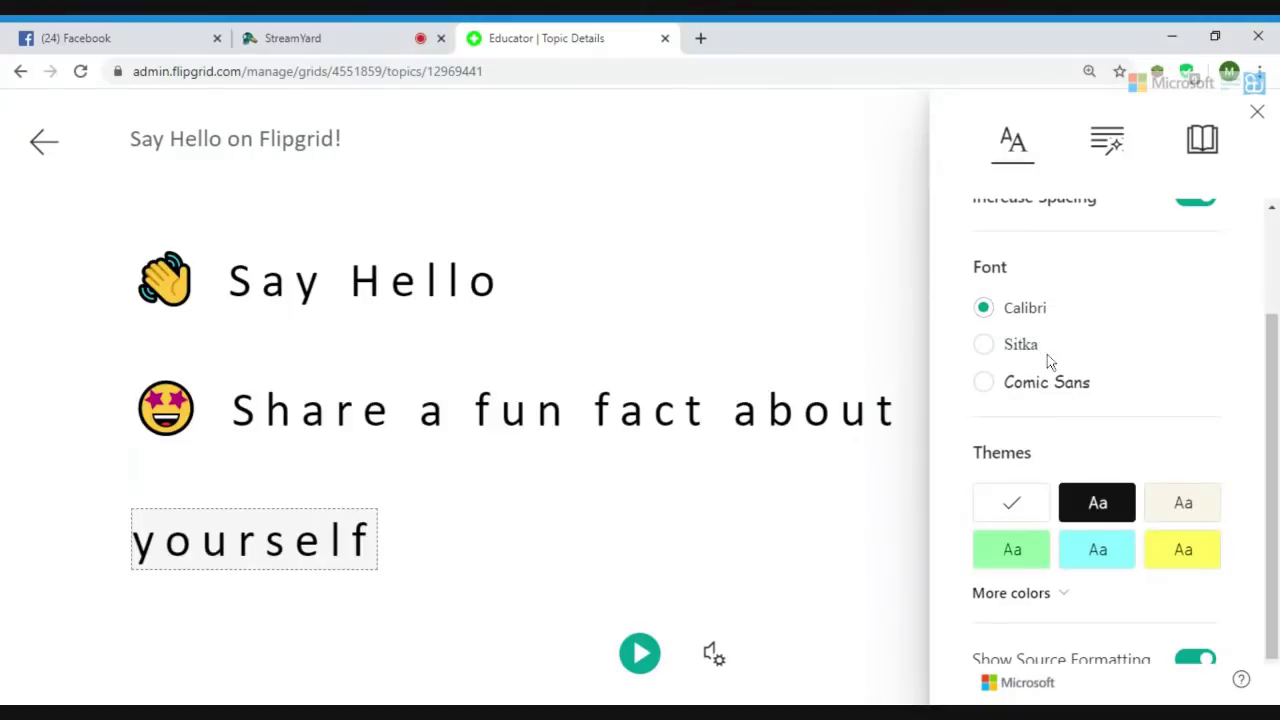
left_click(985, 386)
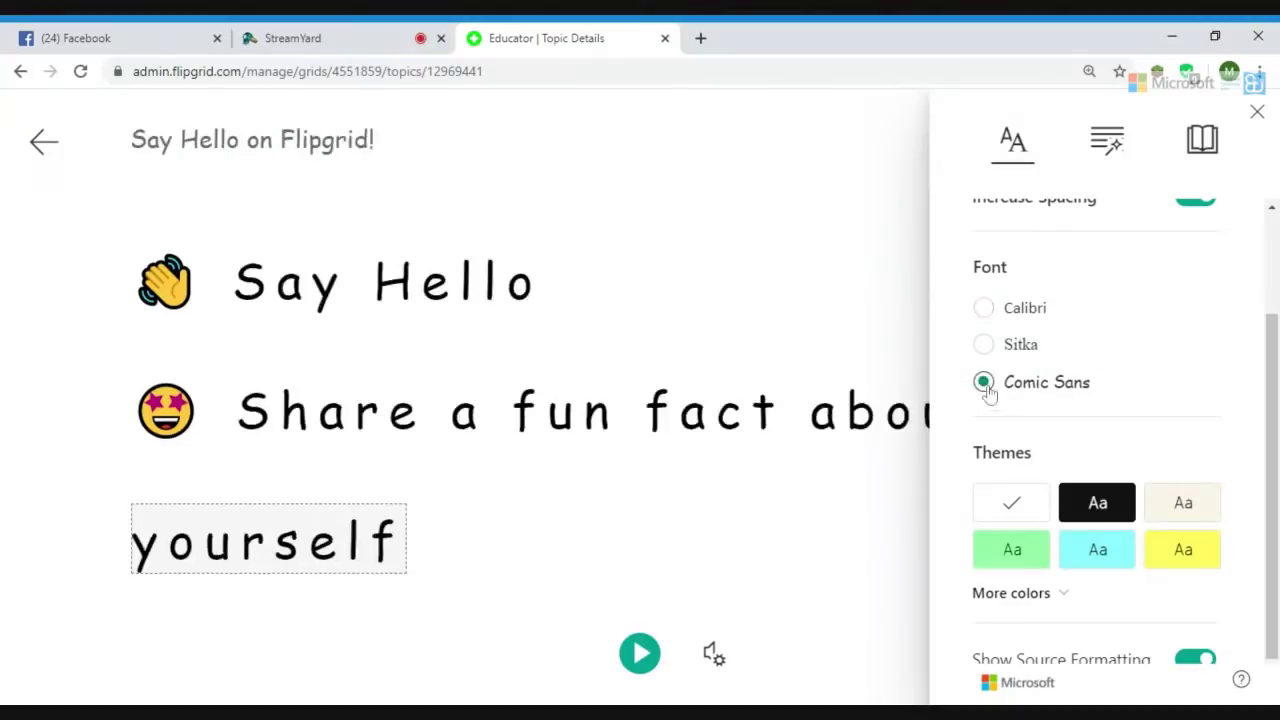
scroll(1274, 350, "down", 1)
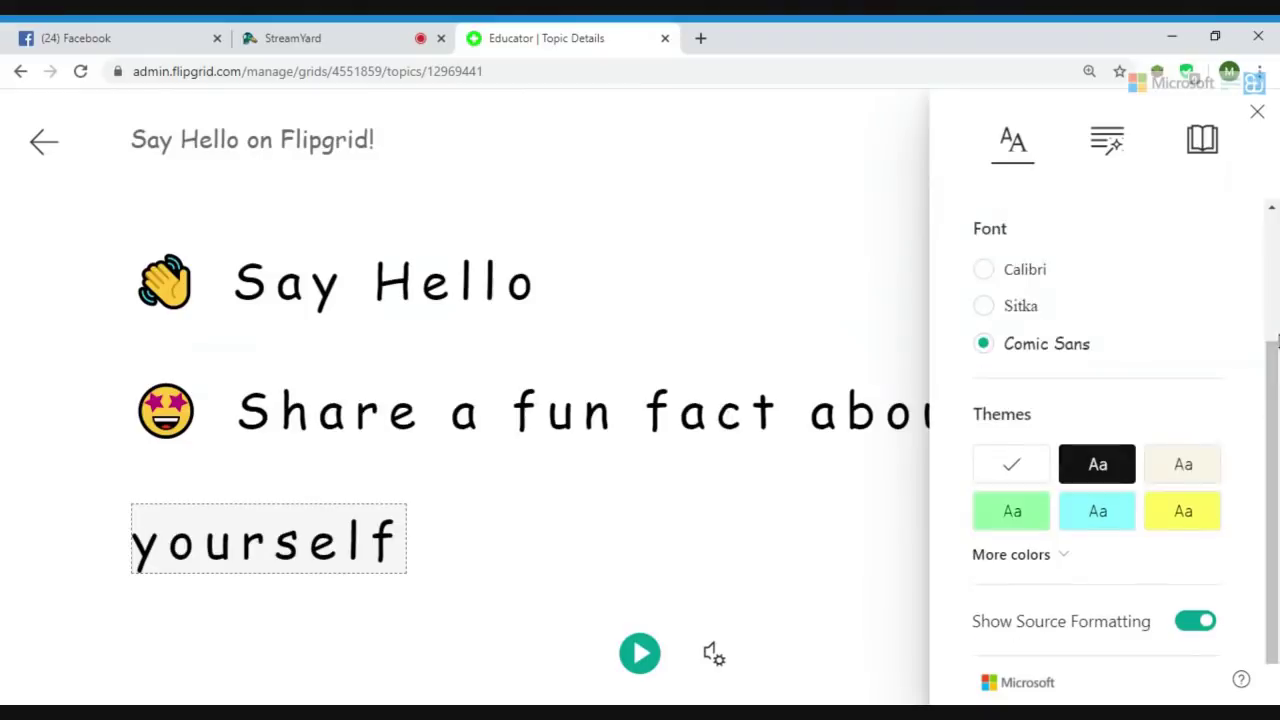
left_click(1095, 464)
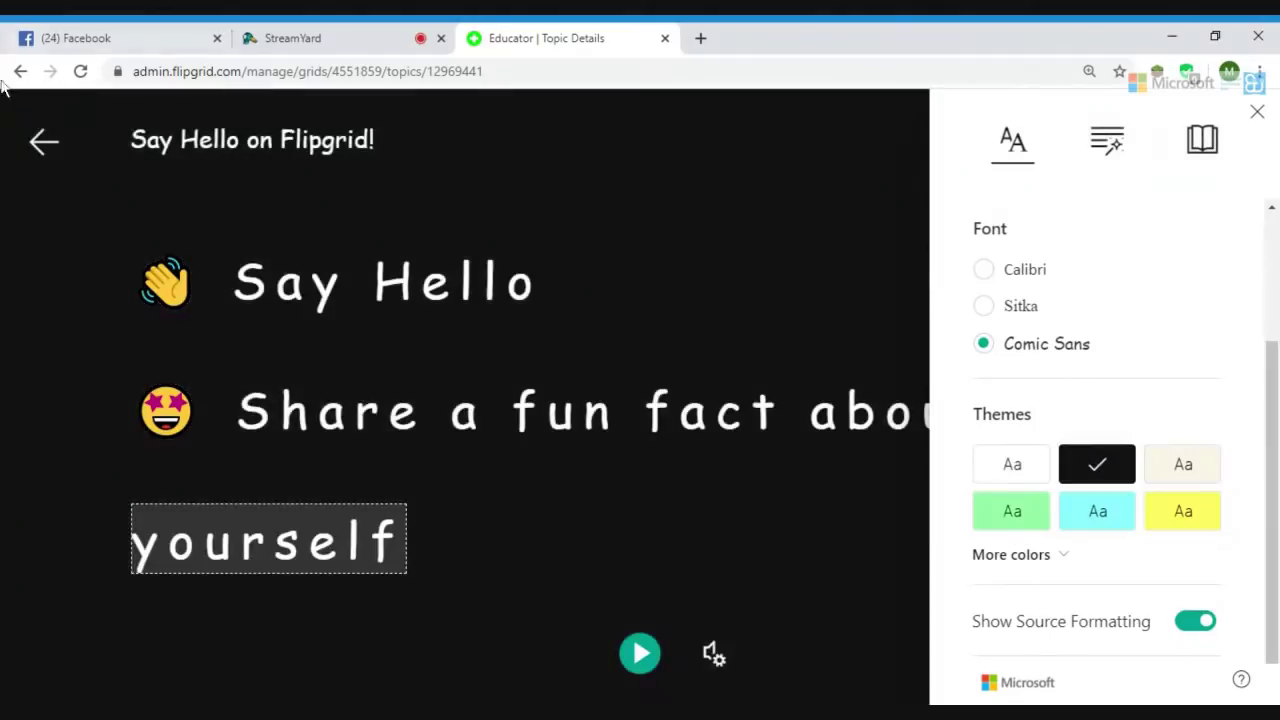
Step: Check the reader's voice speed and voice selection options, and play the topic description aloud
left_click(714, 653)
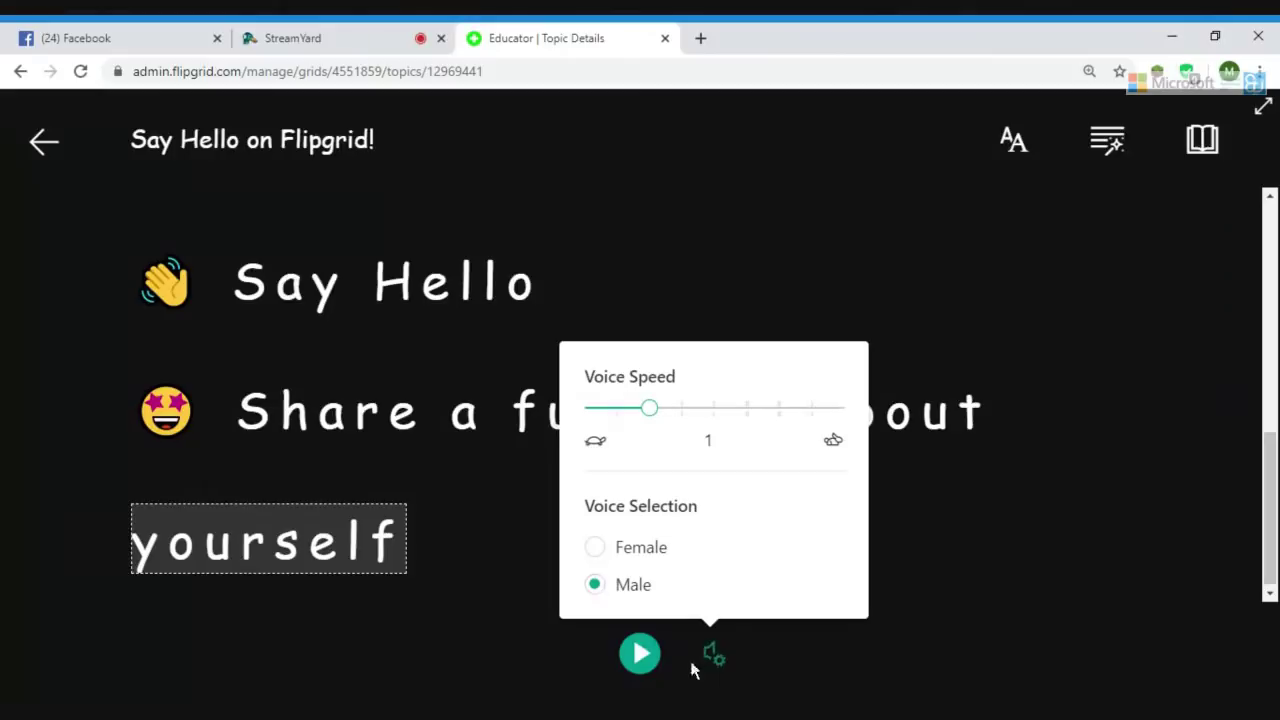
left_click(640, 655)
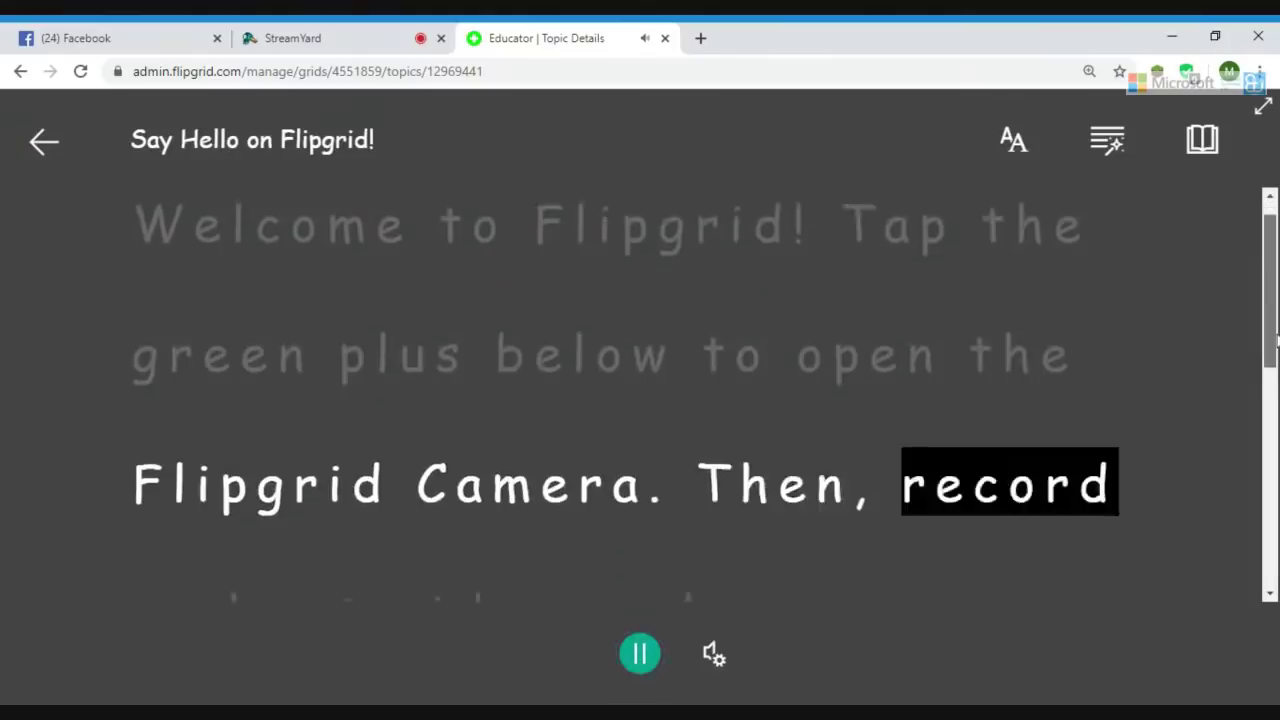
left_click_drag(1273, 407, 1249, 557)
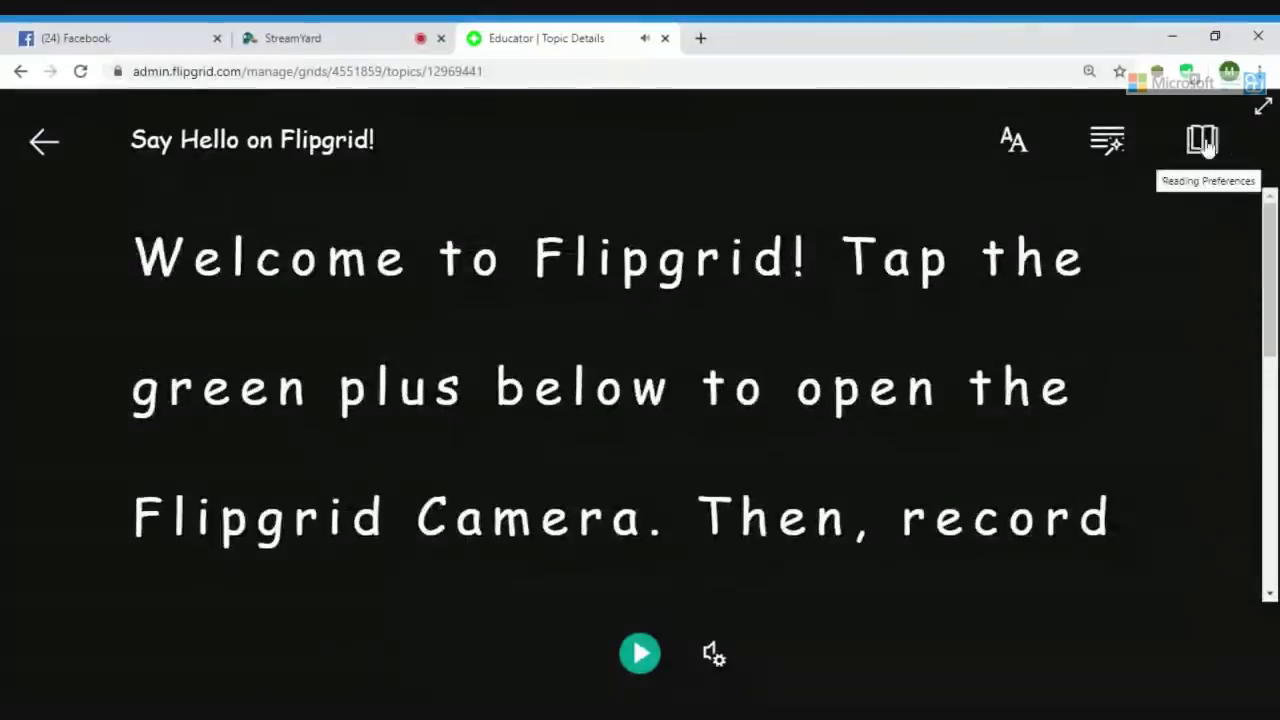
Step: Turn on parts-of-speech highlighting for nouns, verbs, adjectives and adverbs in the reader
left_click(1115, 145)
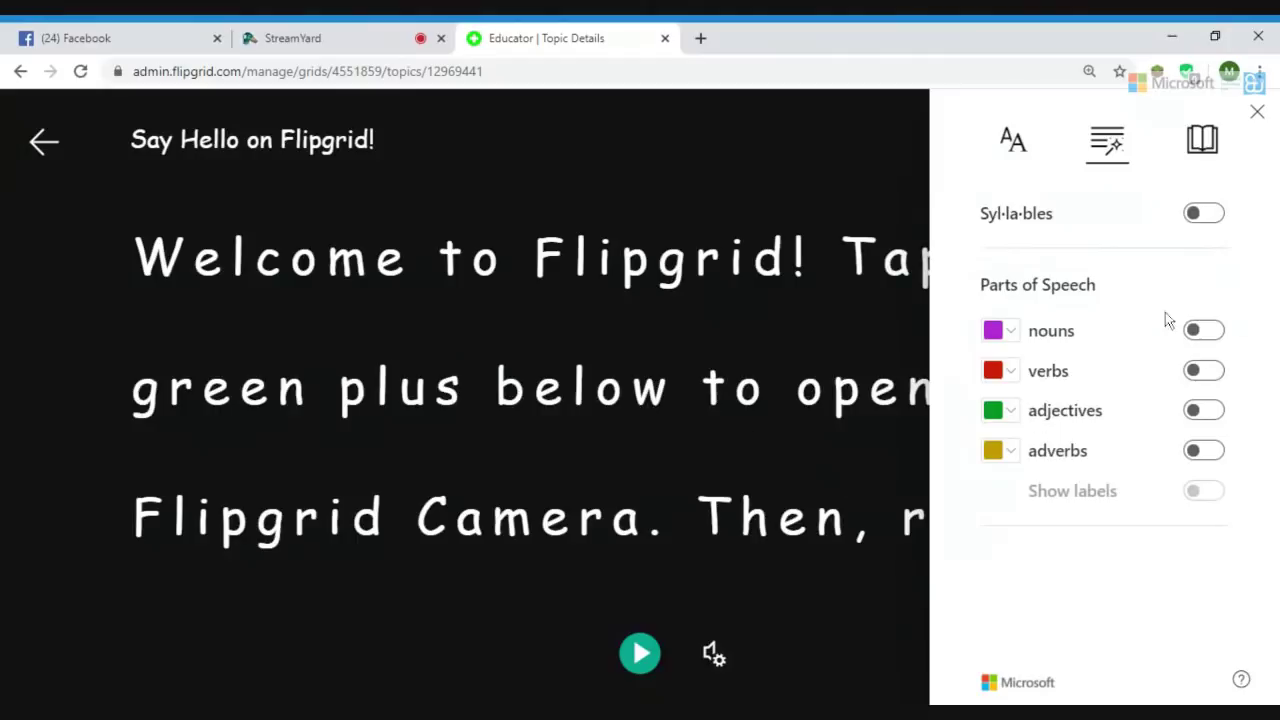
left_click(1210, 334)
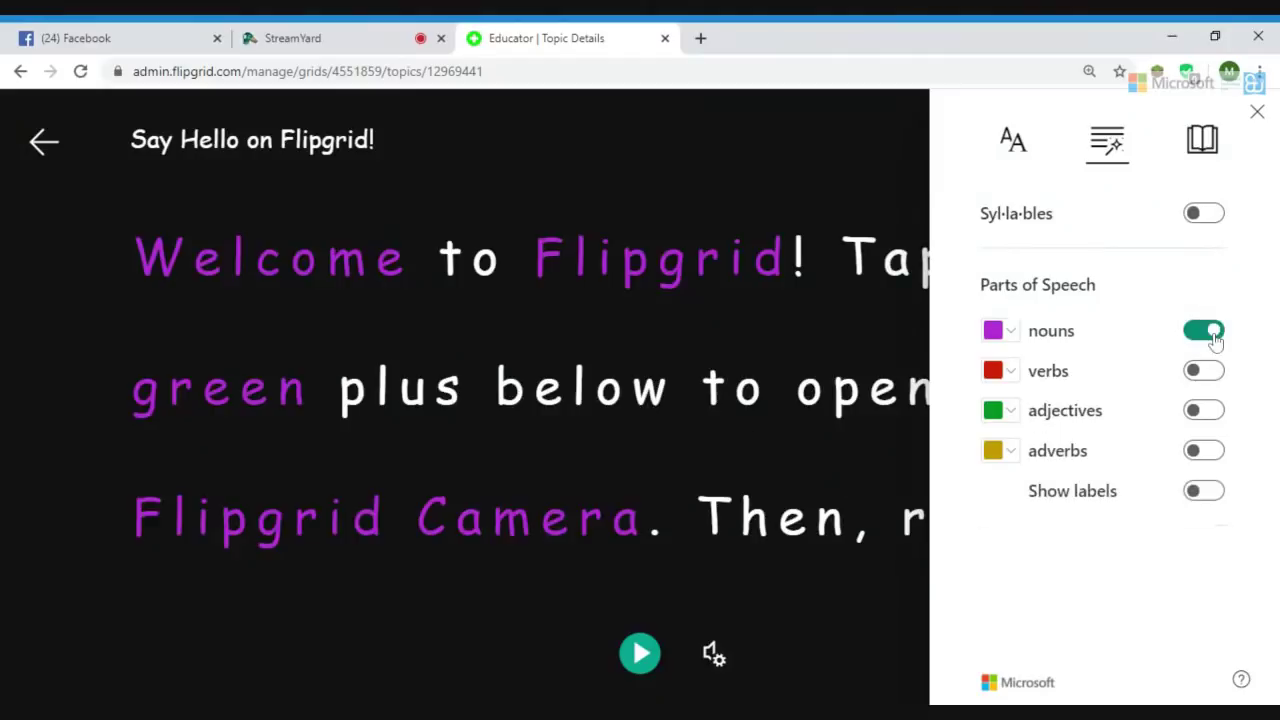
left_click(1212, 373)
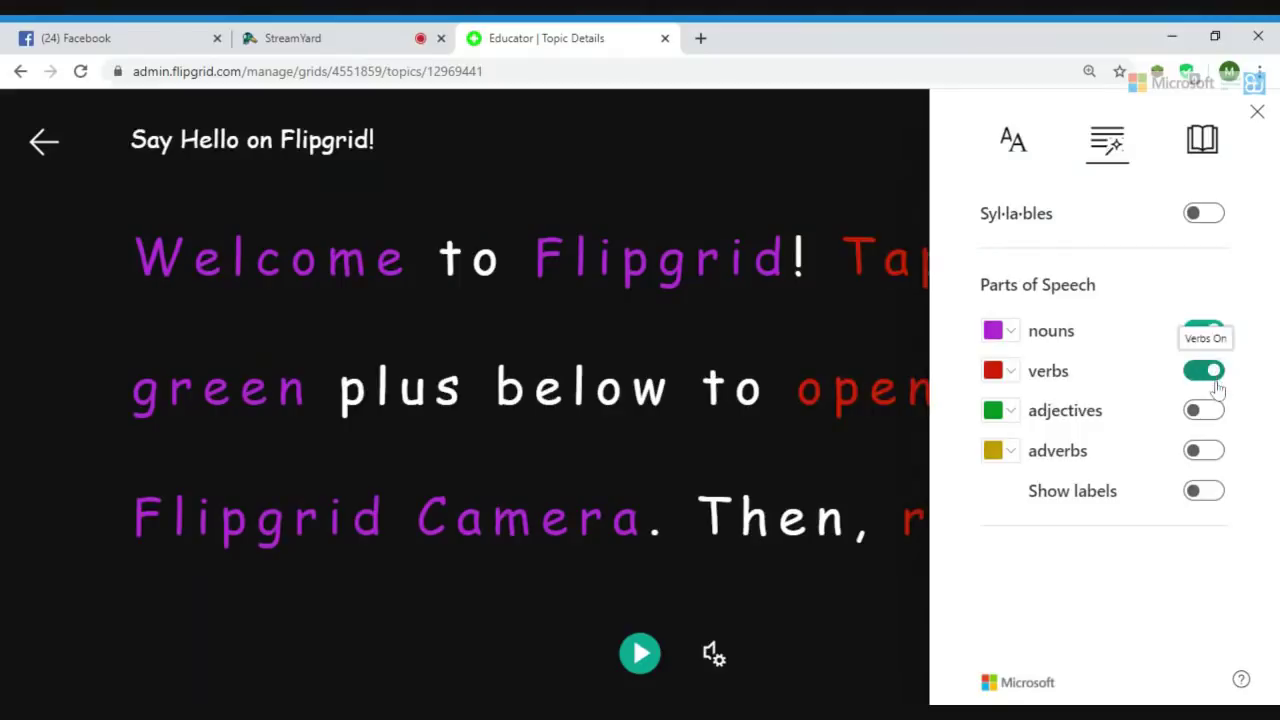
left_click(1211, 412)
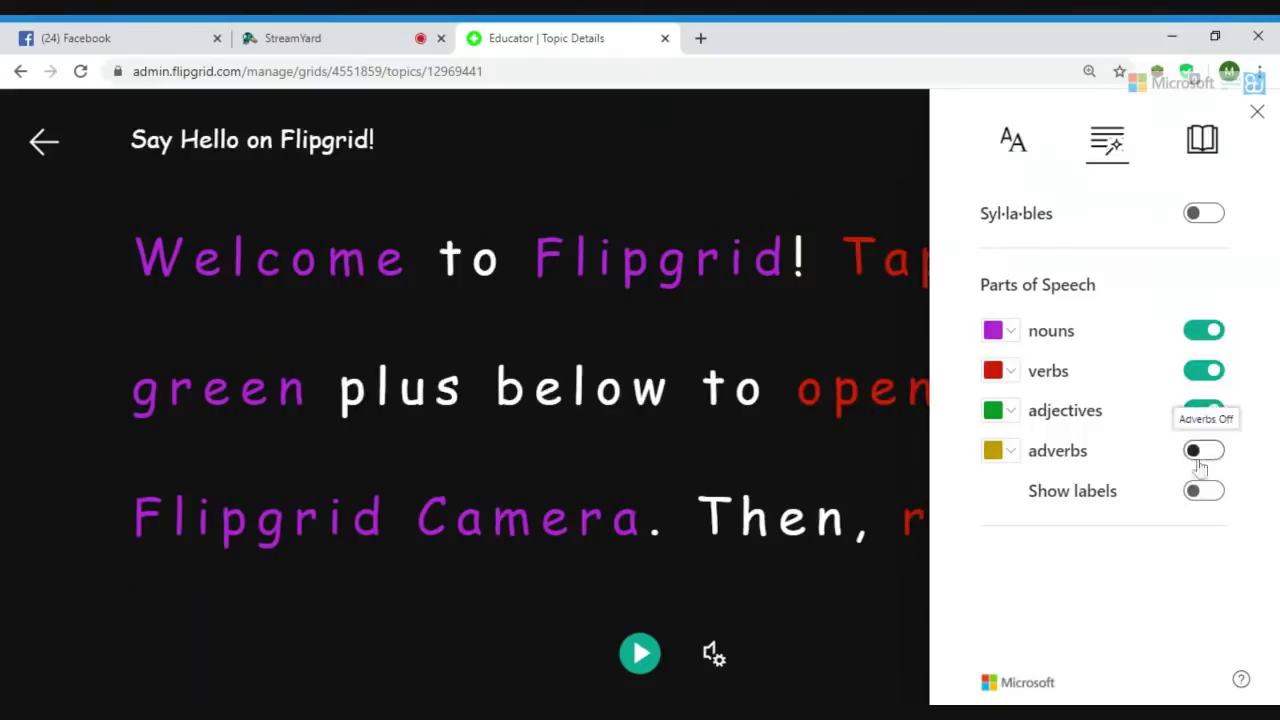
left_click(1213, 453)
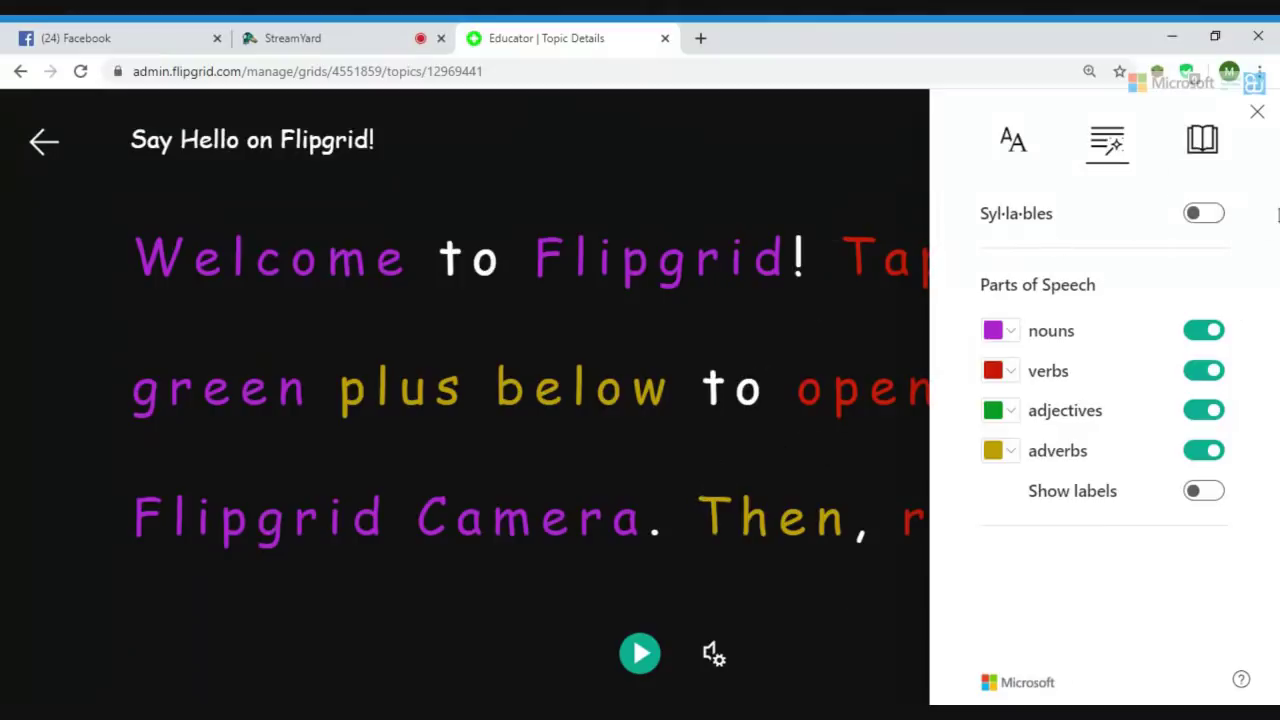
Step: Check the reader's line focus, picture dictionary and translation preferences, view the picture for "Camera", and exit the reader
left_click(1201, 143)
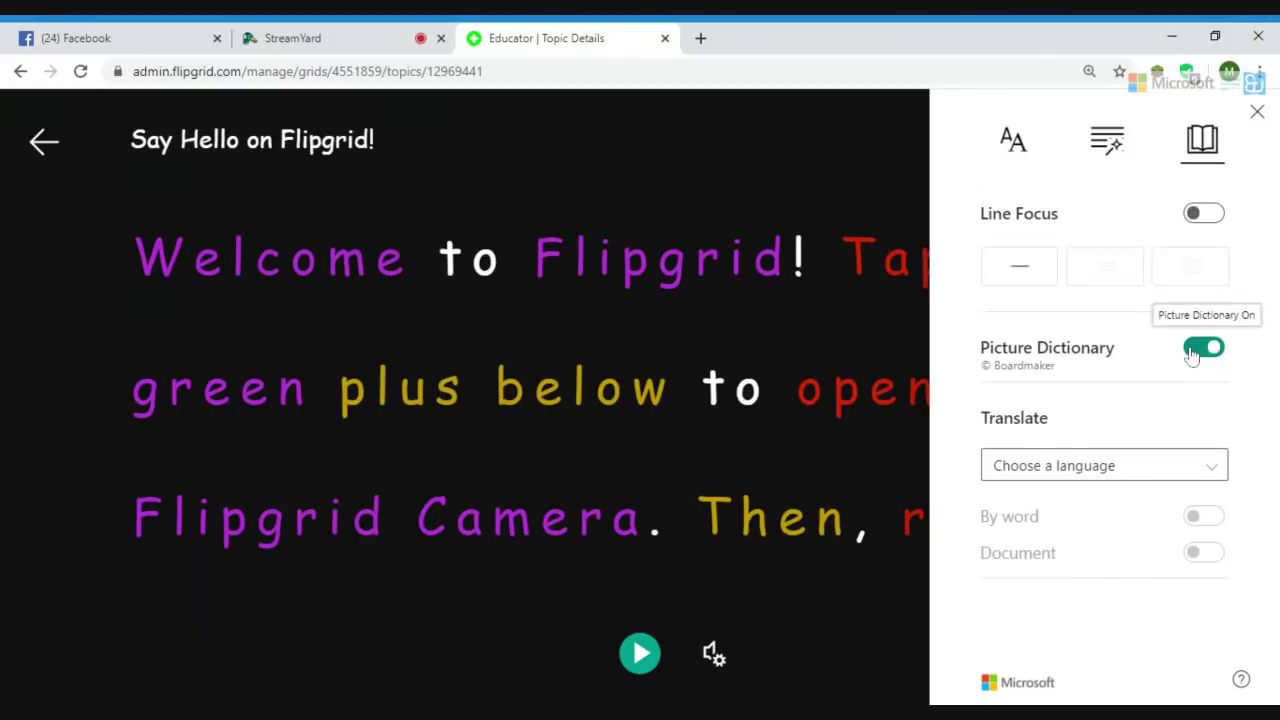
left_click(1257, 111)
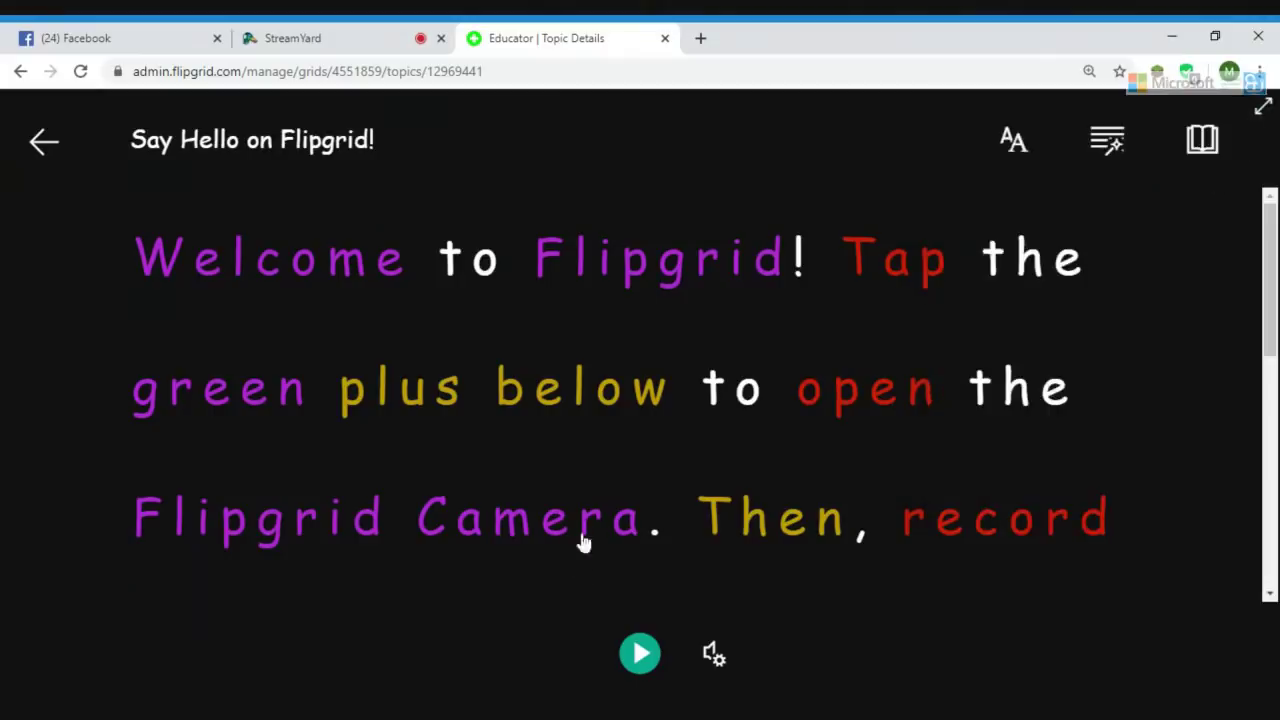
left_click(540, 535)
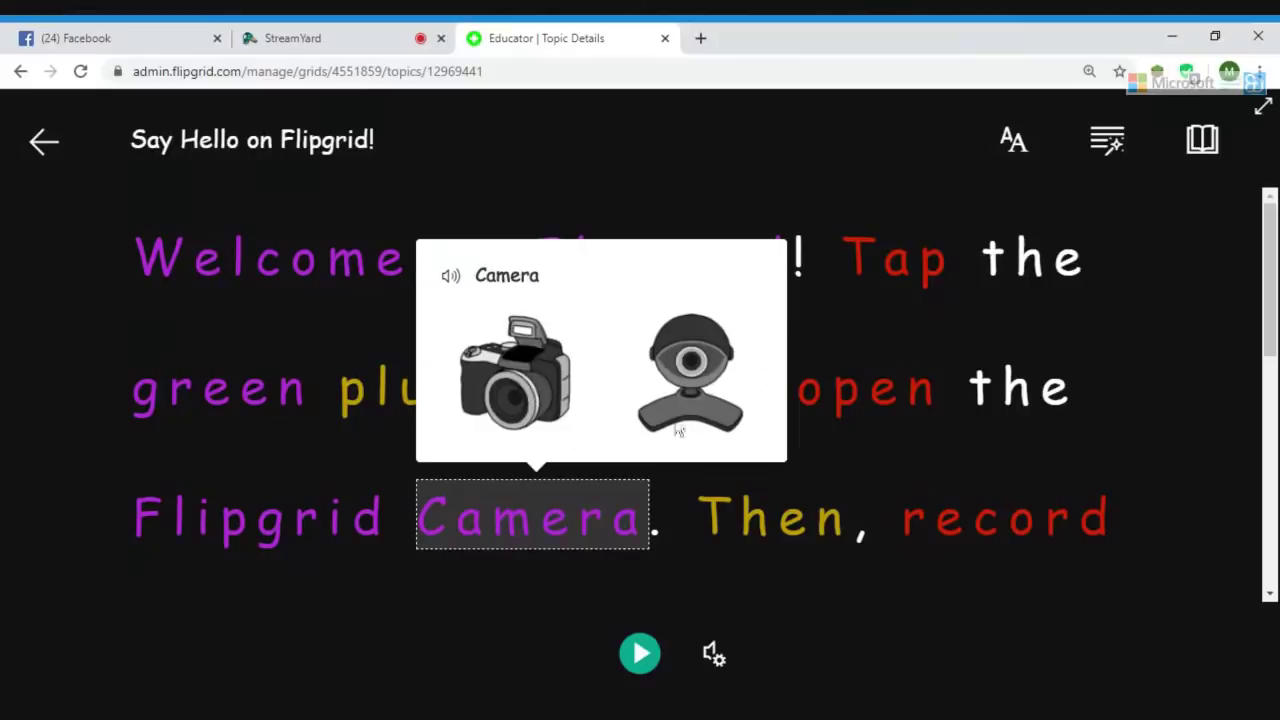
key("Escape")
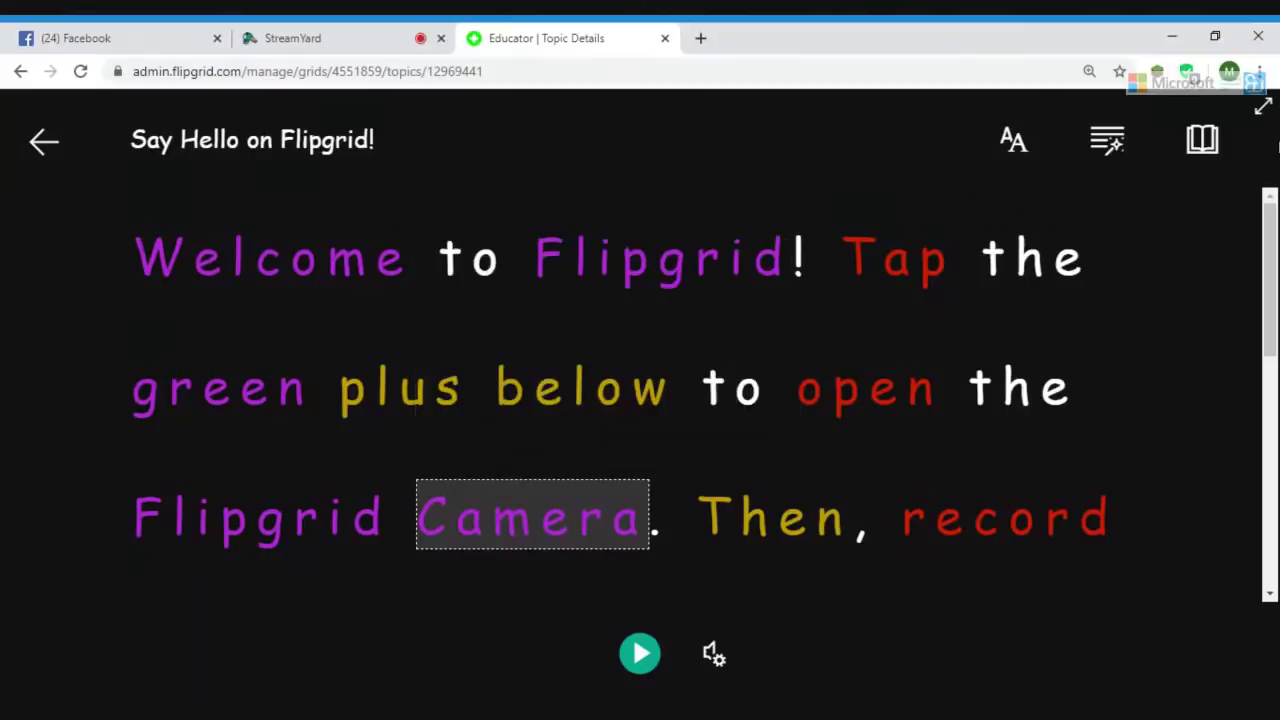
left_click(30, 147)
Step: Review the topic's details and open its sharing options to examine the link and Topic Guest Mode setting
scroll(1275, 322, "down", 1)
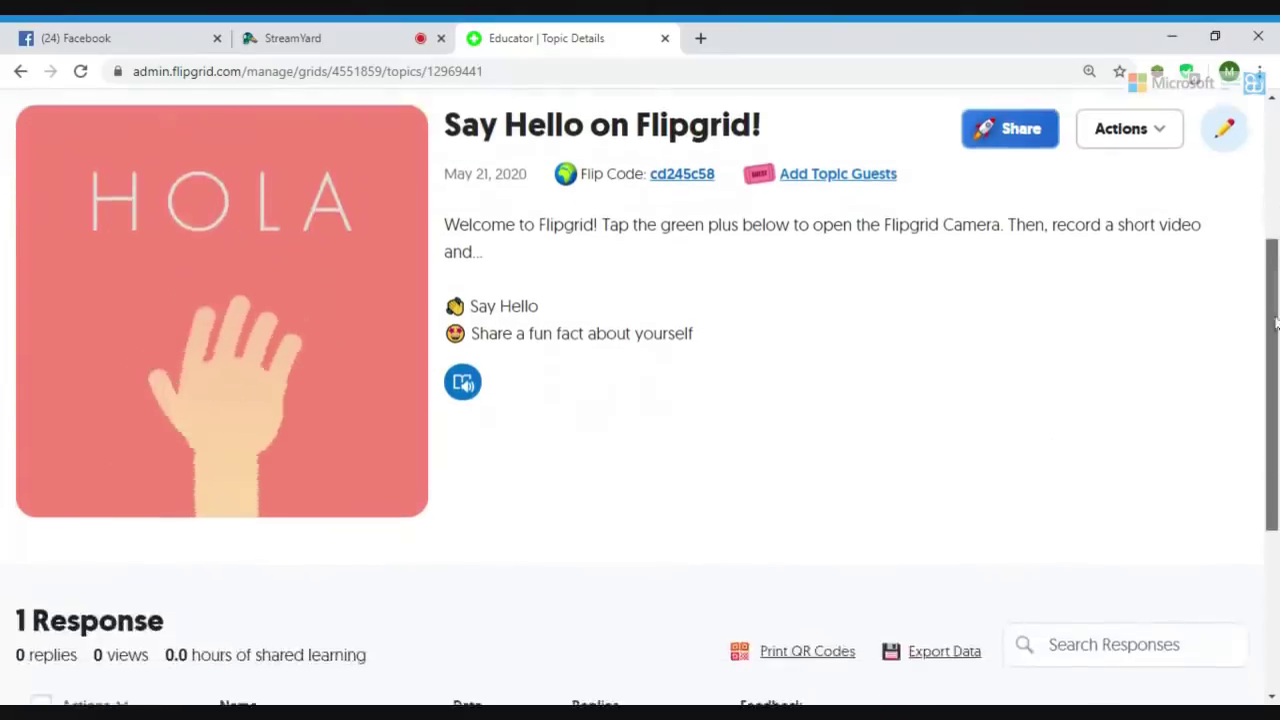
mouse_move(1275, 322)
left_mouse_down()
mouse_move(1275, 399)
mouse_move(1275, 309)
mouse_move(1275, 513)
mouse_move(1249, 423)
mouse_move(1262, 267)
mouse_move(1264, 350)
mouse_move(1262, 322)
left_mouse_up()
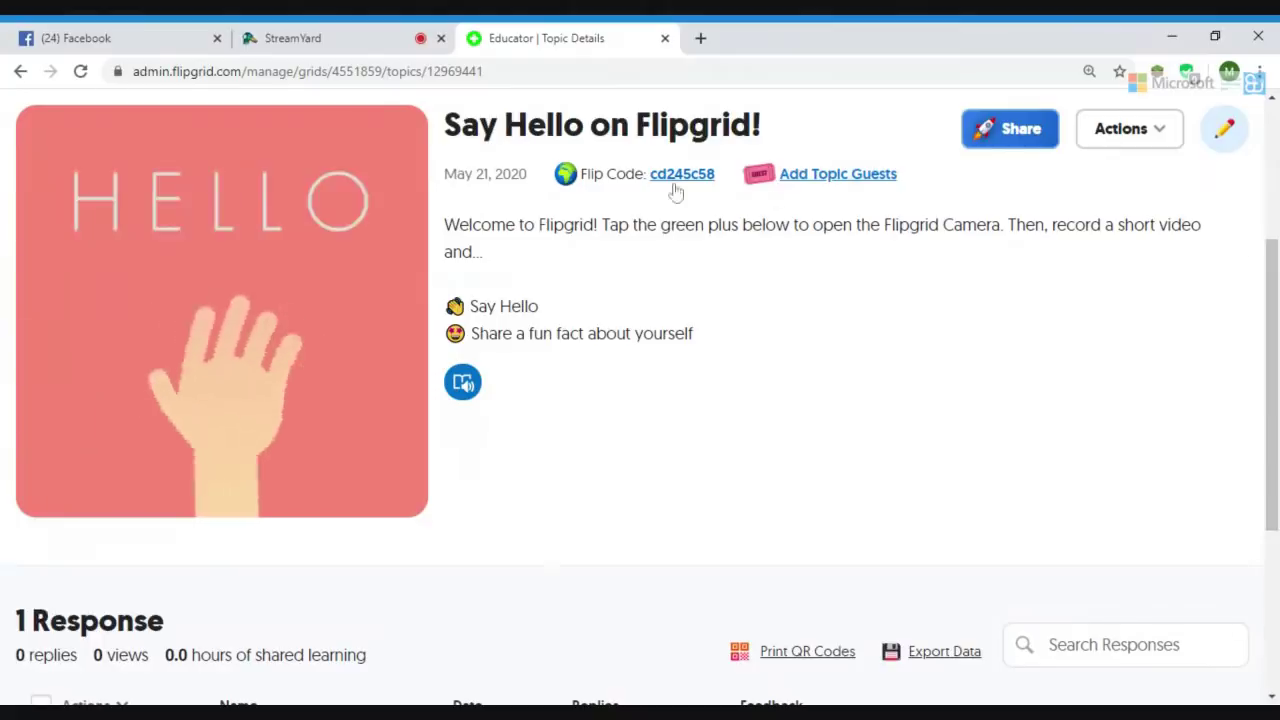
left_click_drag(1272, 331, 1197, 289)
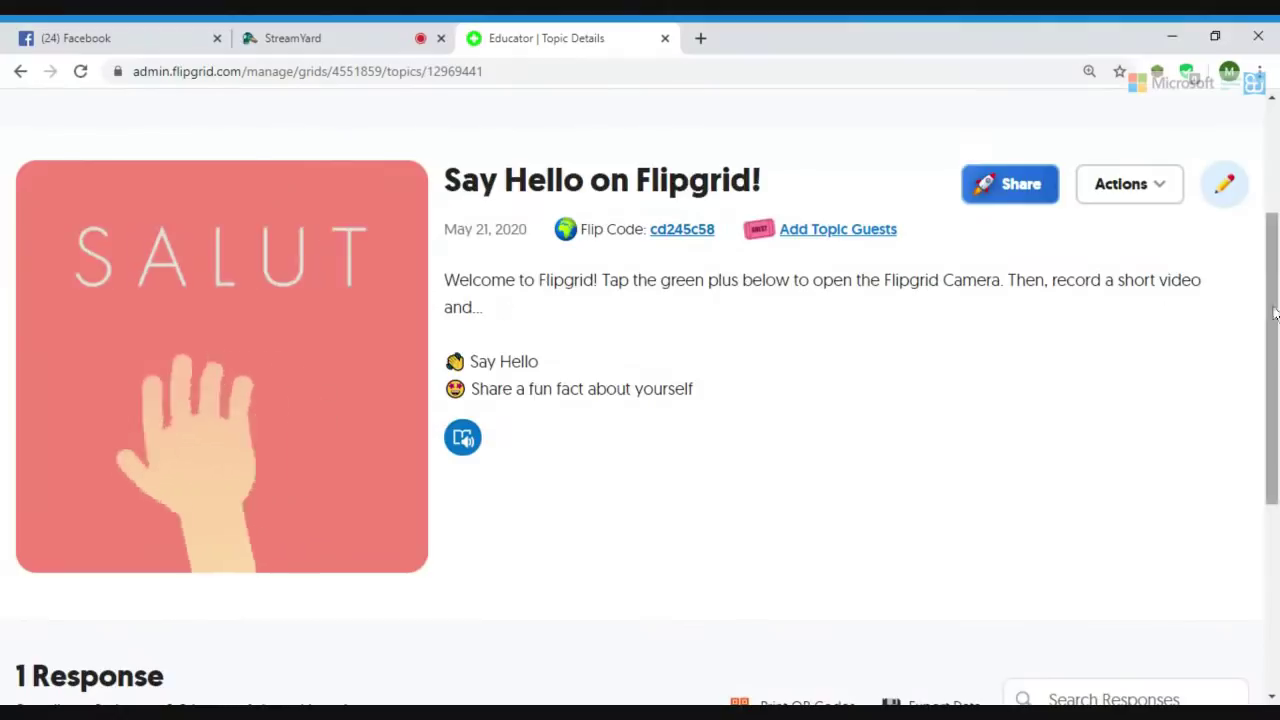
left_click_drag(1266, 310, 1266, 274)
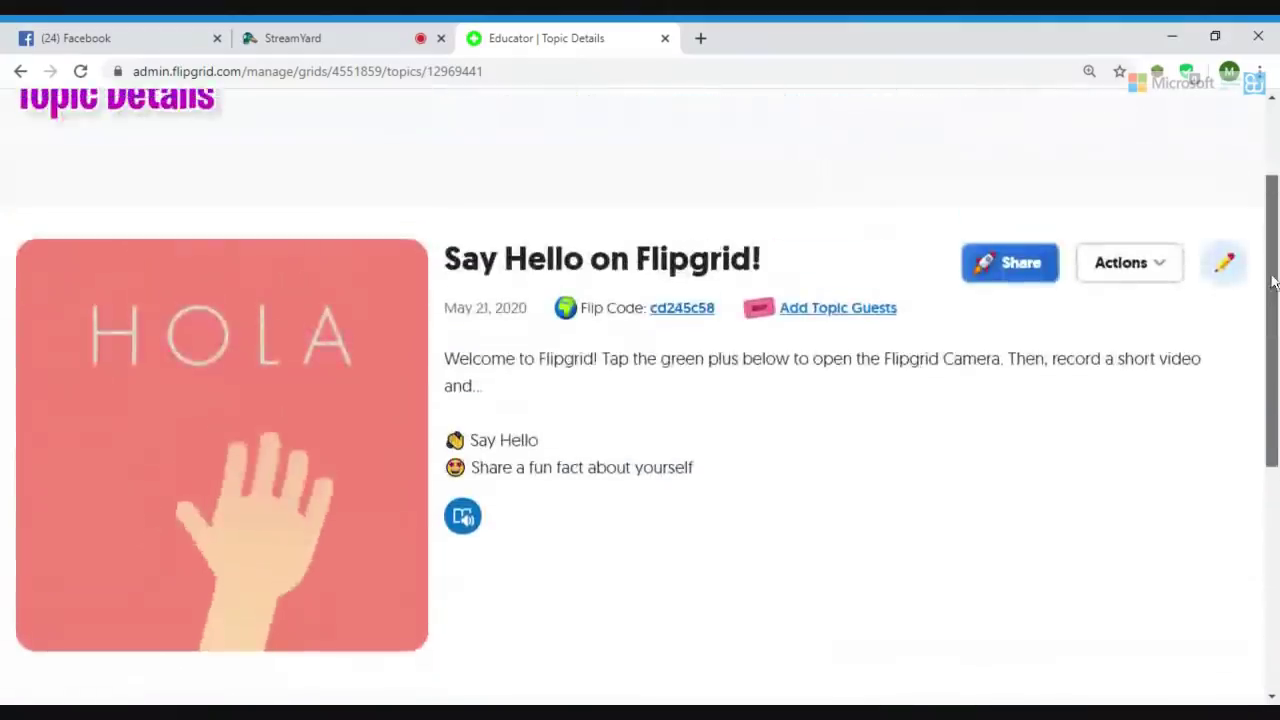
left_click(1012, 276)
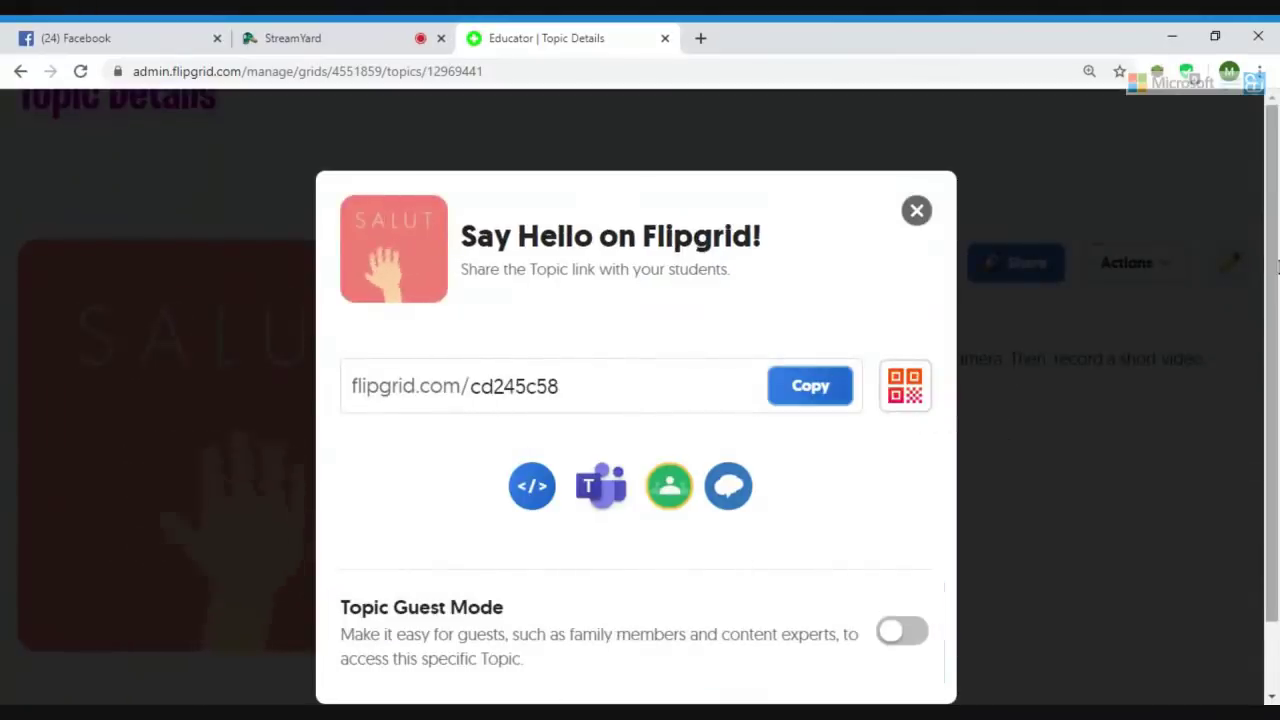
scroll(1277, 295, "down", 2)
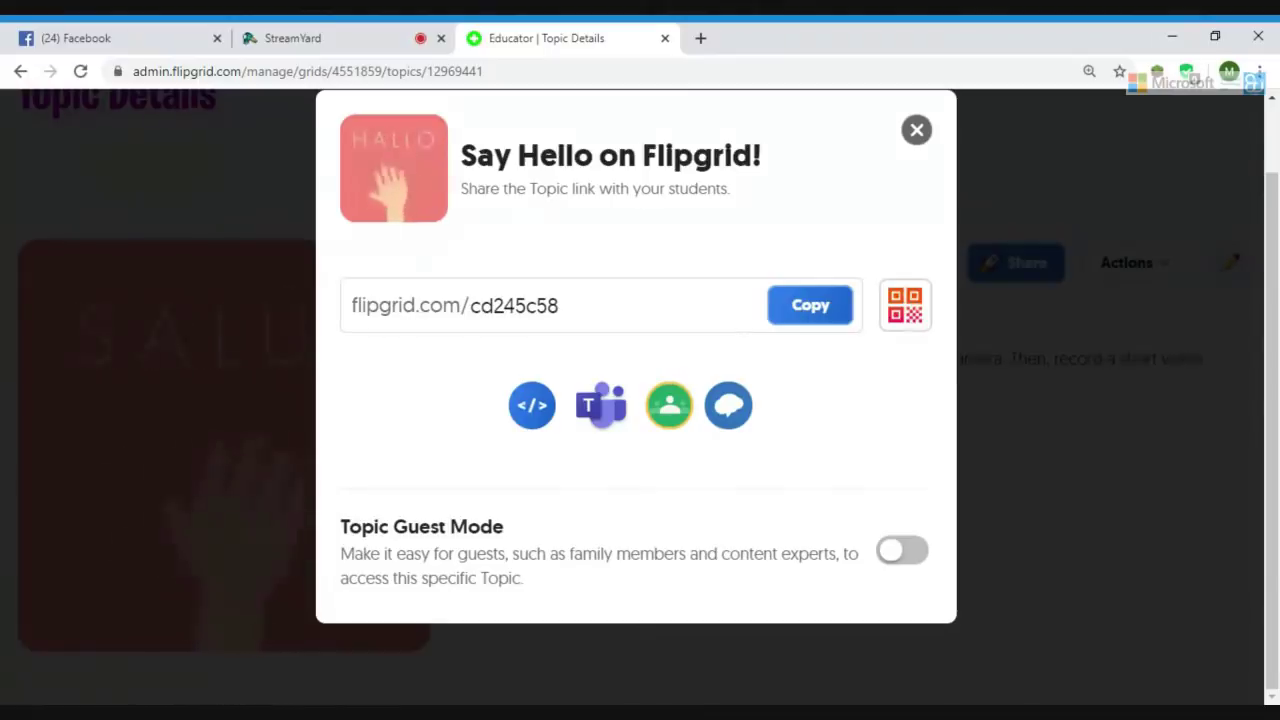
Step: Enable Topic Guest Mode, view the guest link's QR code, disable guest mode again, and close the sharing options
left_click(918, 556)
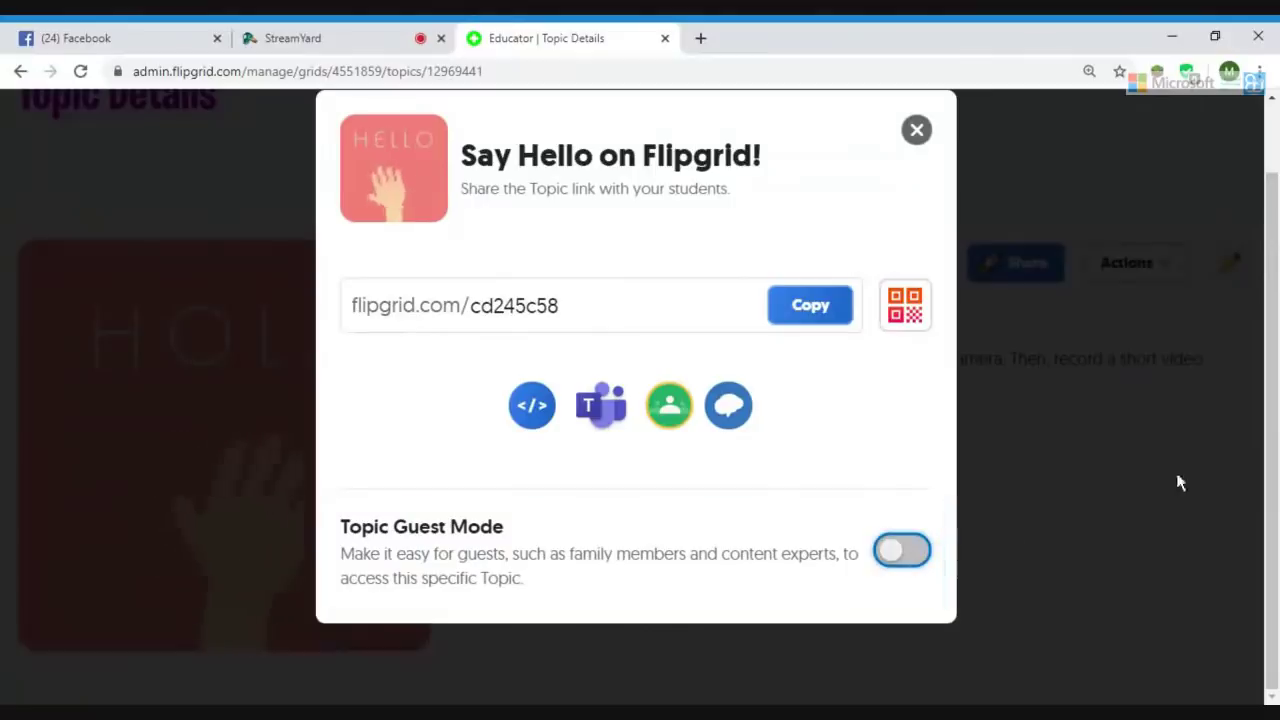
scroll(636, 400, "down", 2)
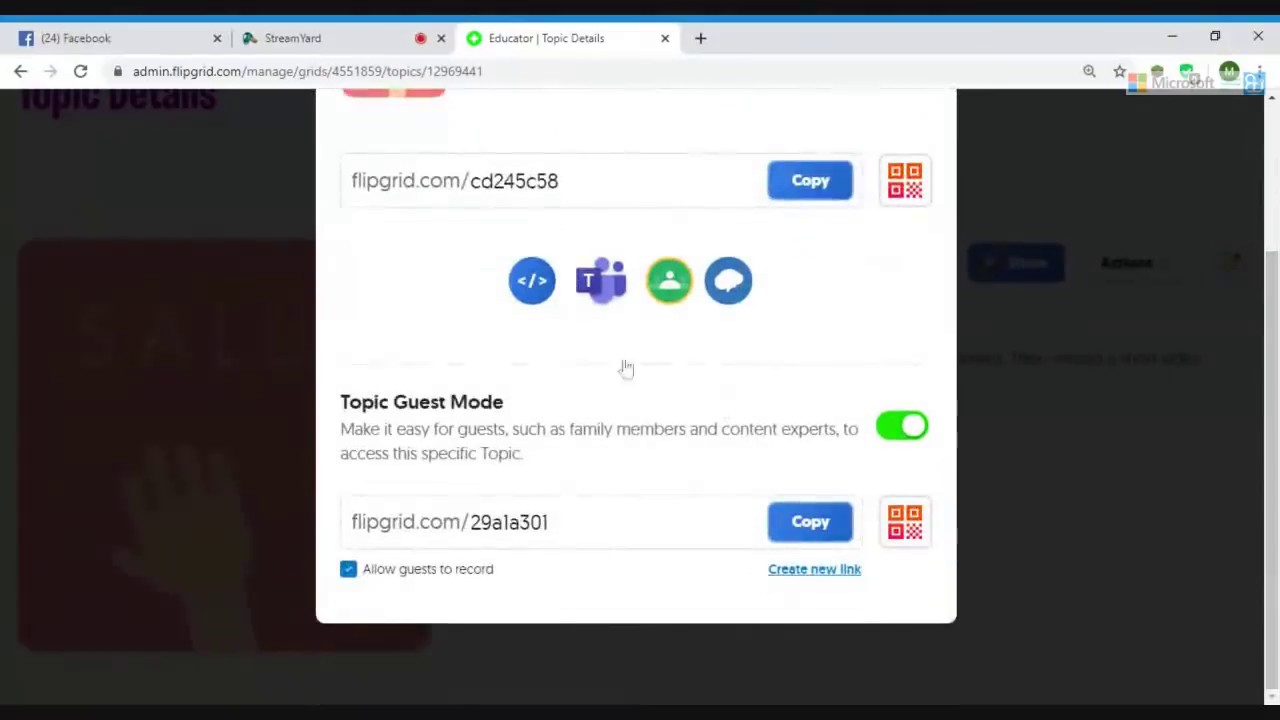
left_click(904, 525)
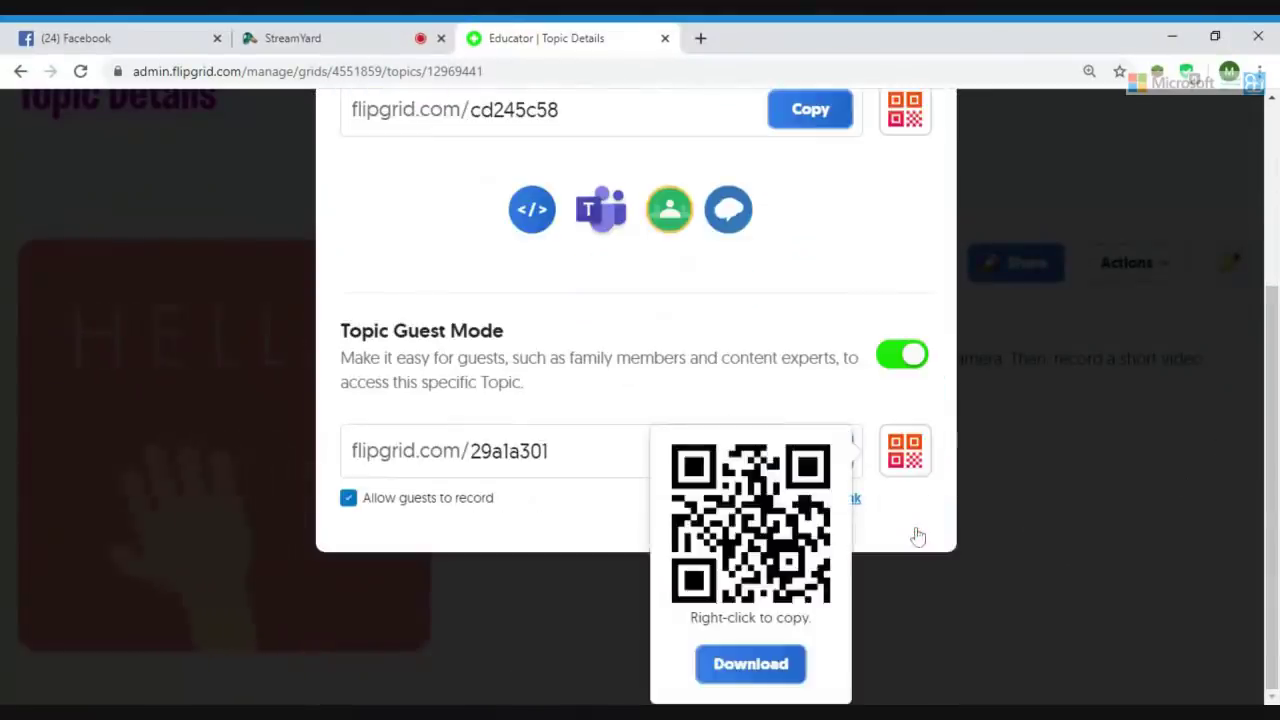
left_click(867, 406)
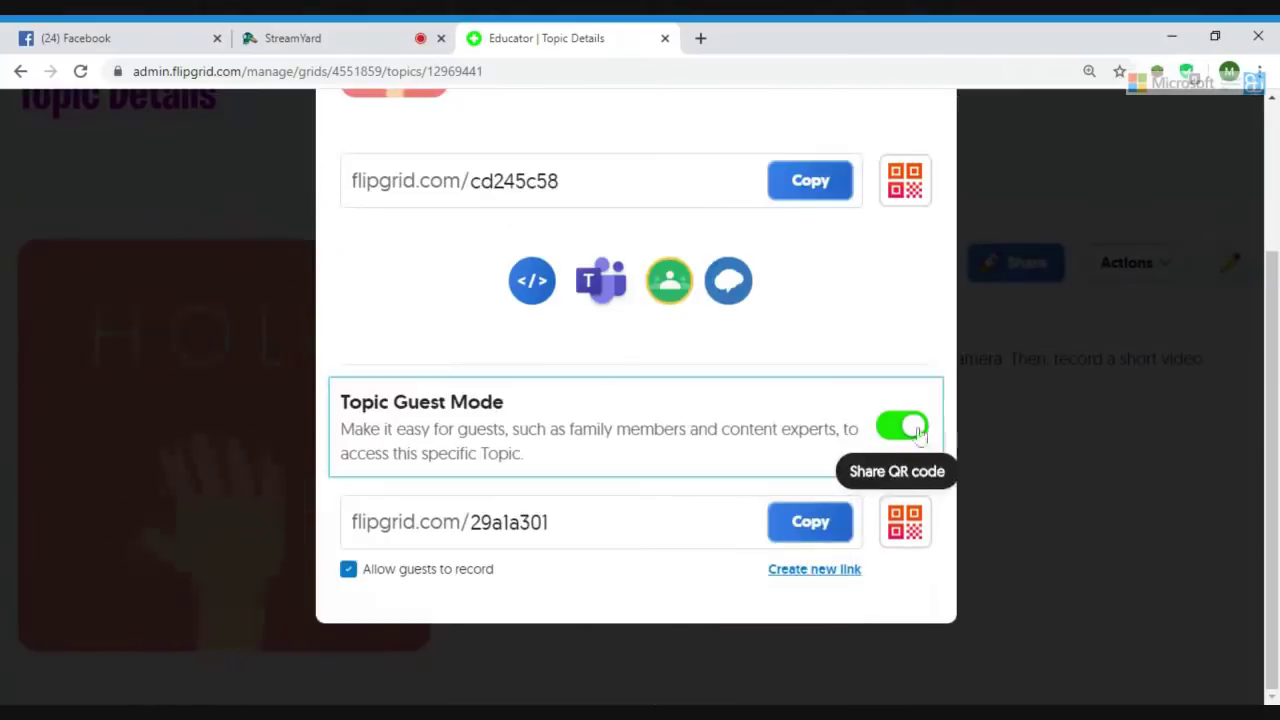
left_click(903, 426)
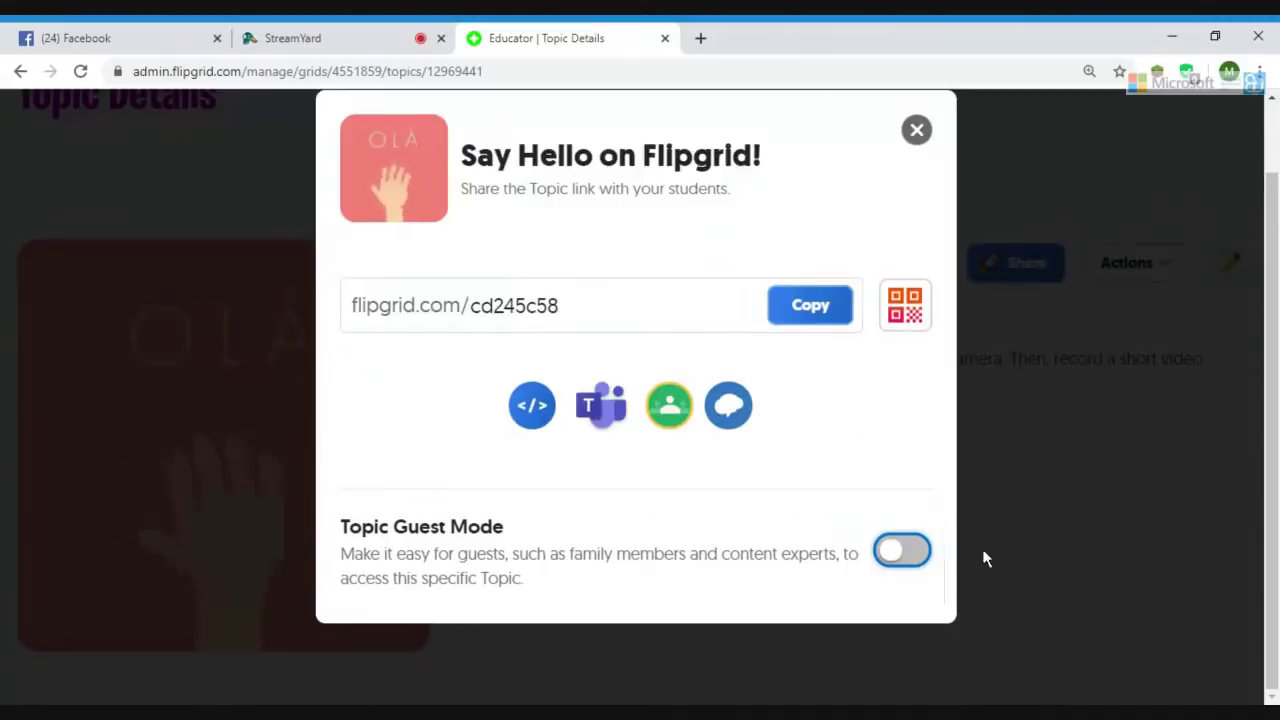
left_click(915, 134)
Step: Open the topic for editing and review its title, prompt, recording time and video moderation settings
mouse_move(1275, 289)
left_mouse_down()
mouse_move(1272, 446)
mouse_move(1272, 281)
left_mouse_up()
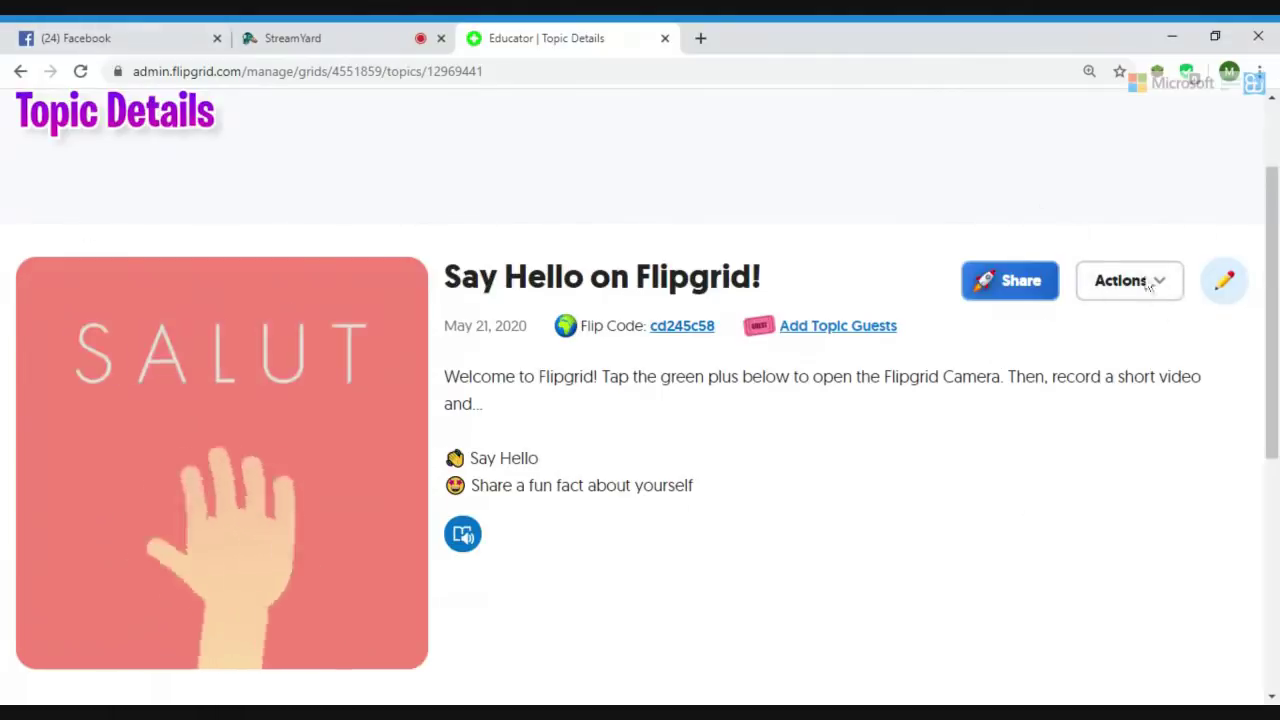
left_click(1223, 287)
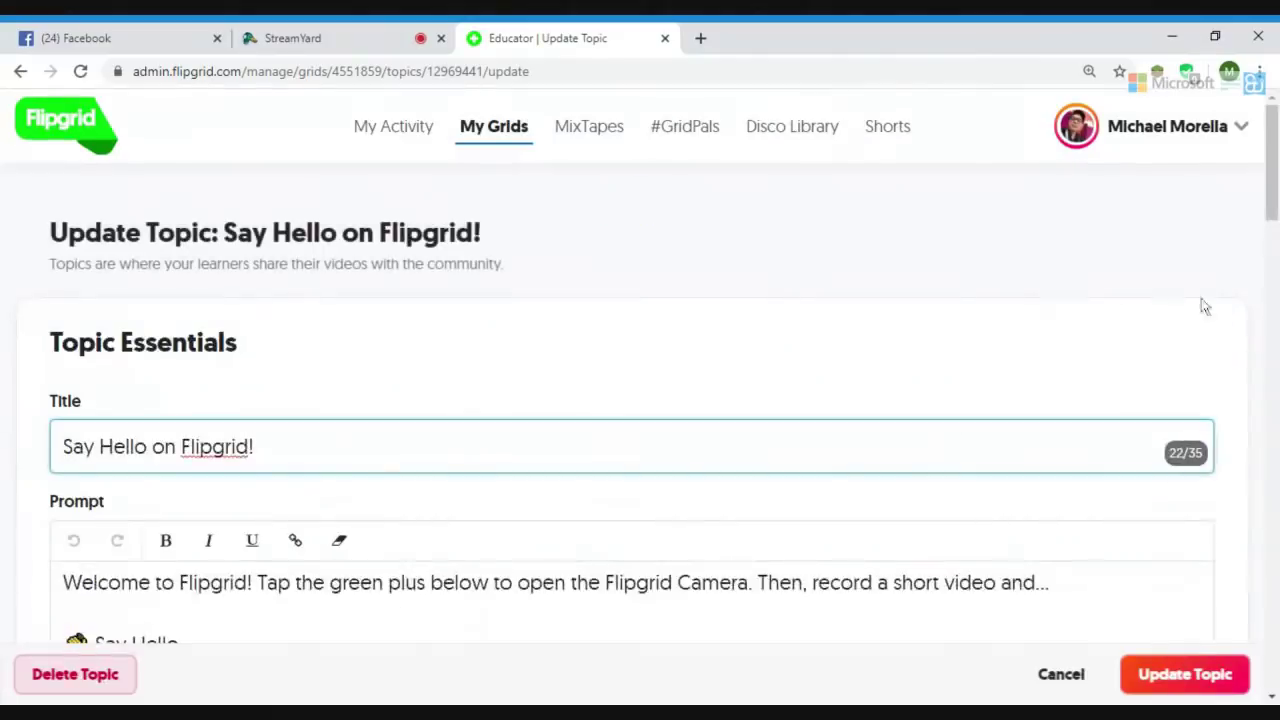
left_click_drag(1277, 180, 1277, 232)
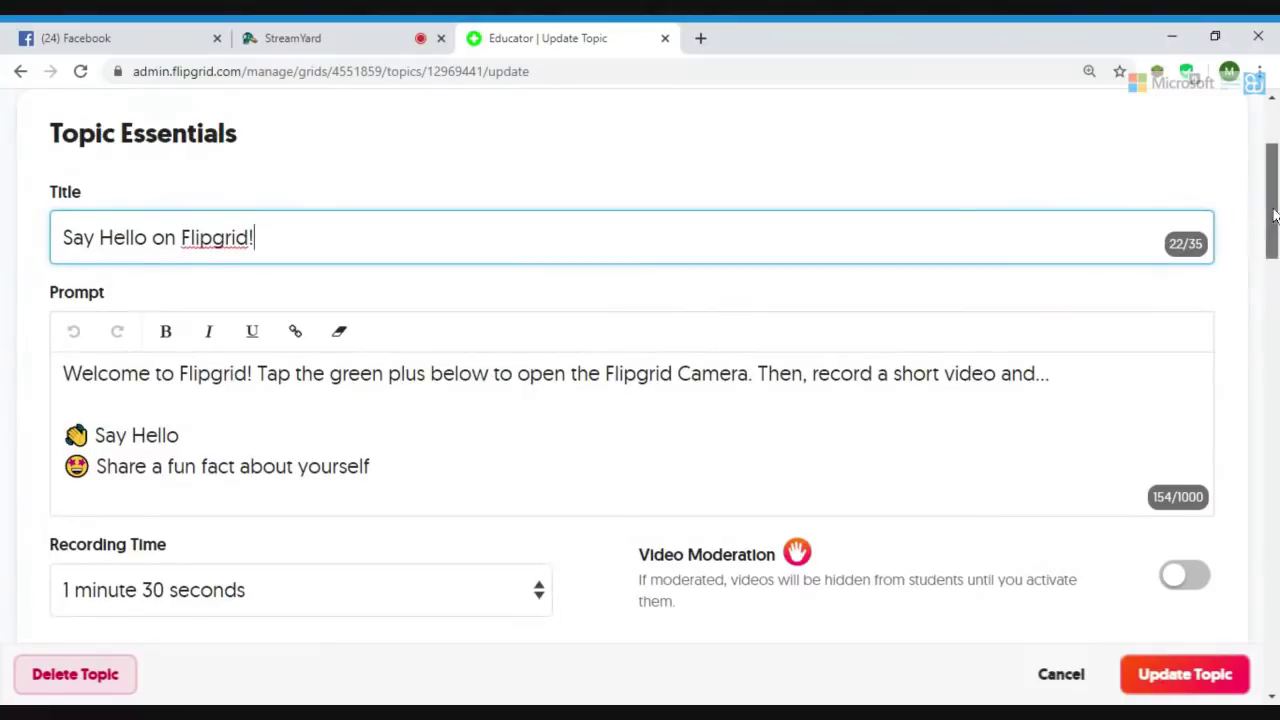
left_click_drag(1275, 212, 1275, 224)
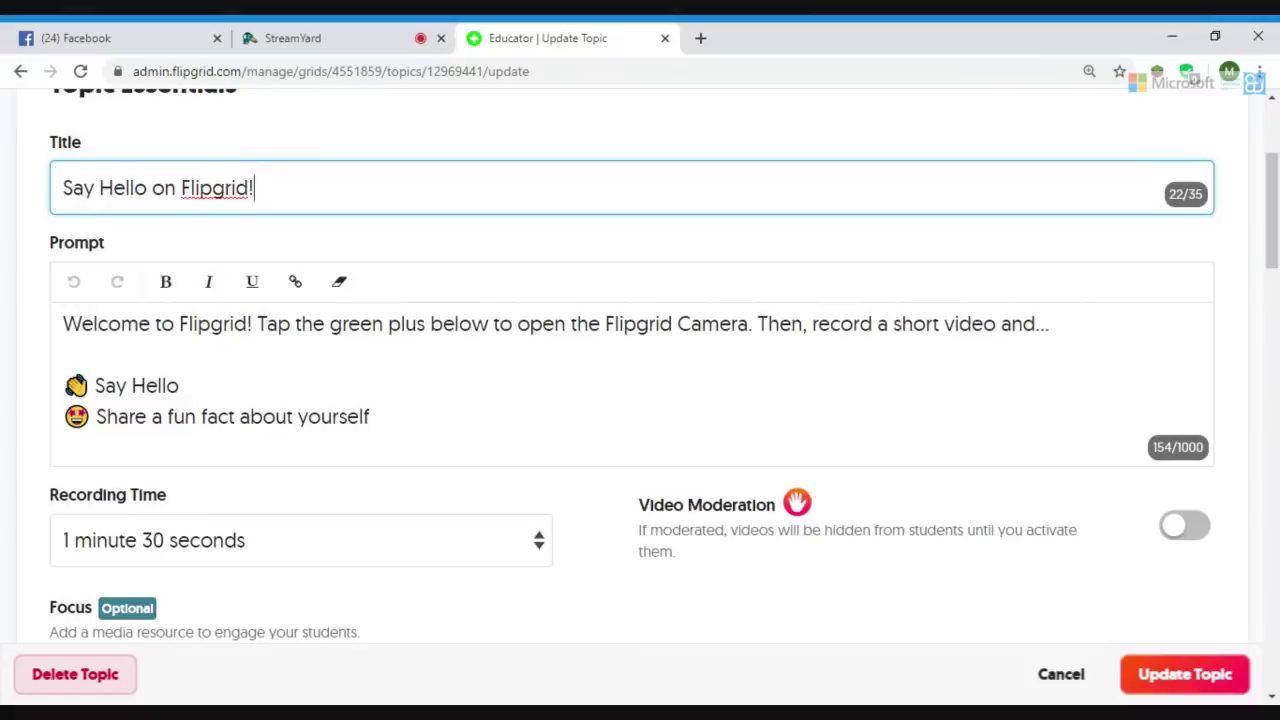
Step: Add the line "ICT Best Practices" at the end of the topic's prompt
key("Tab")
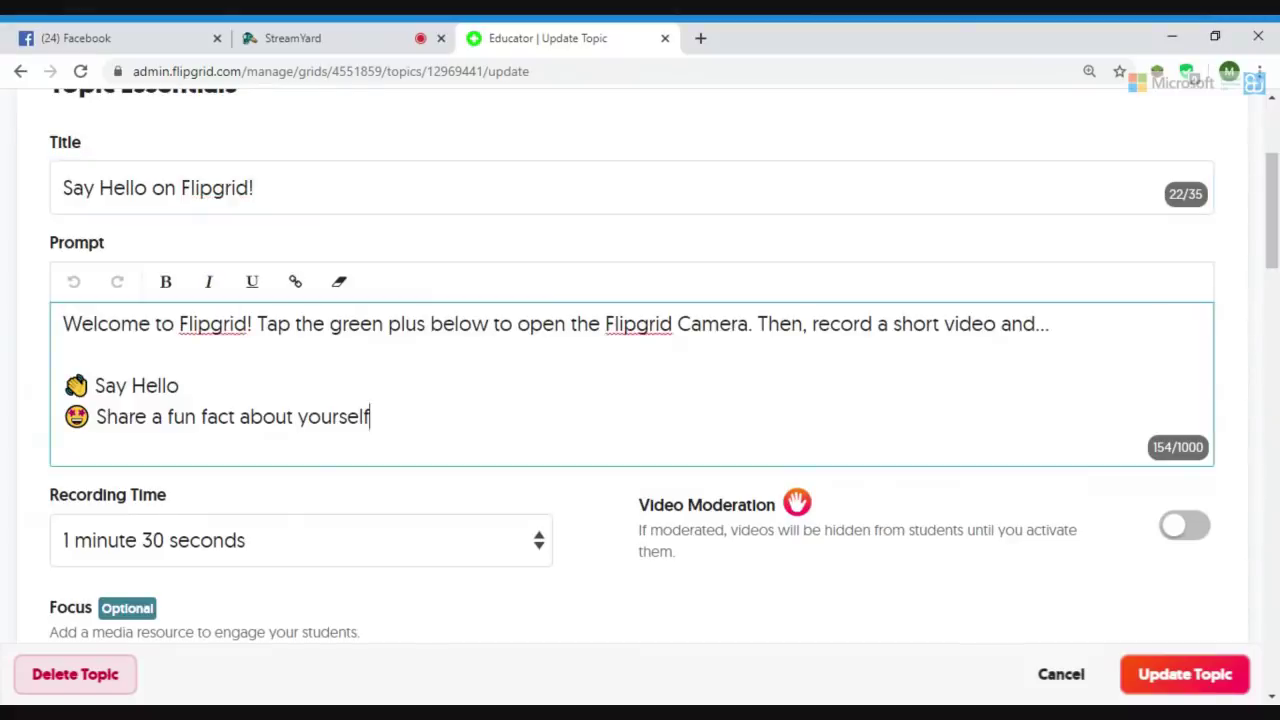
key("Return")
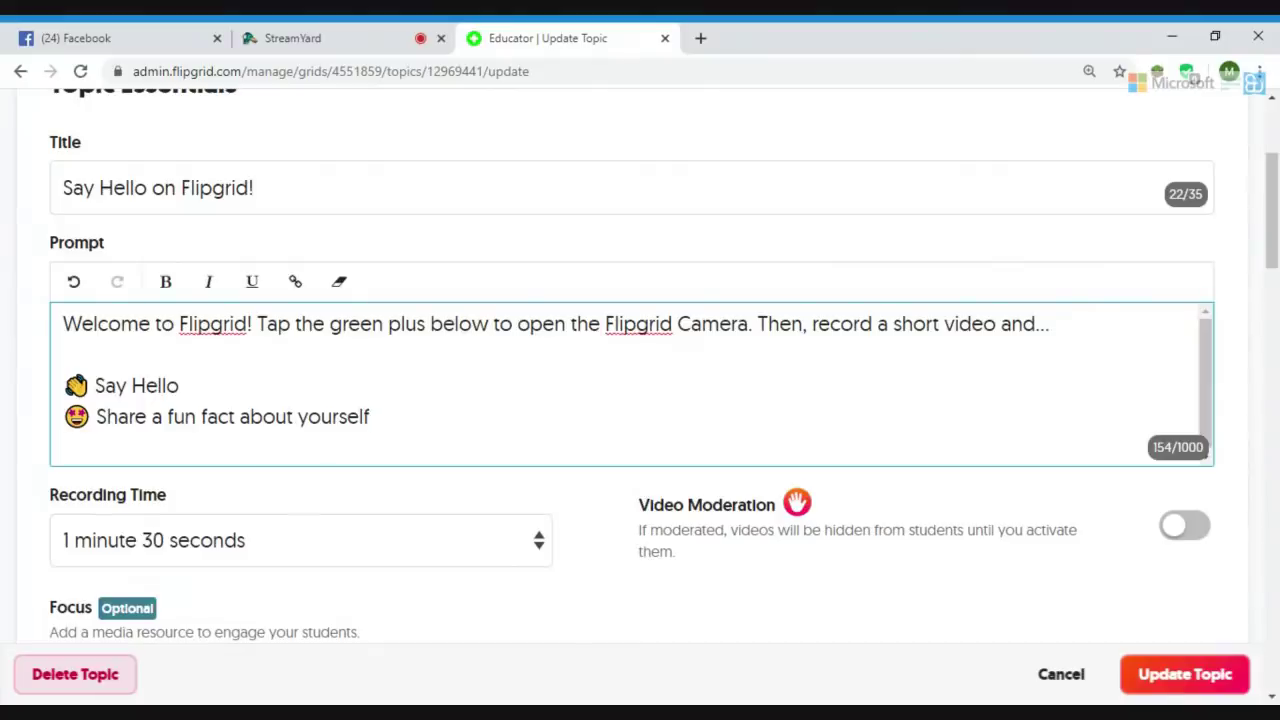
type("ICT Best ")
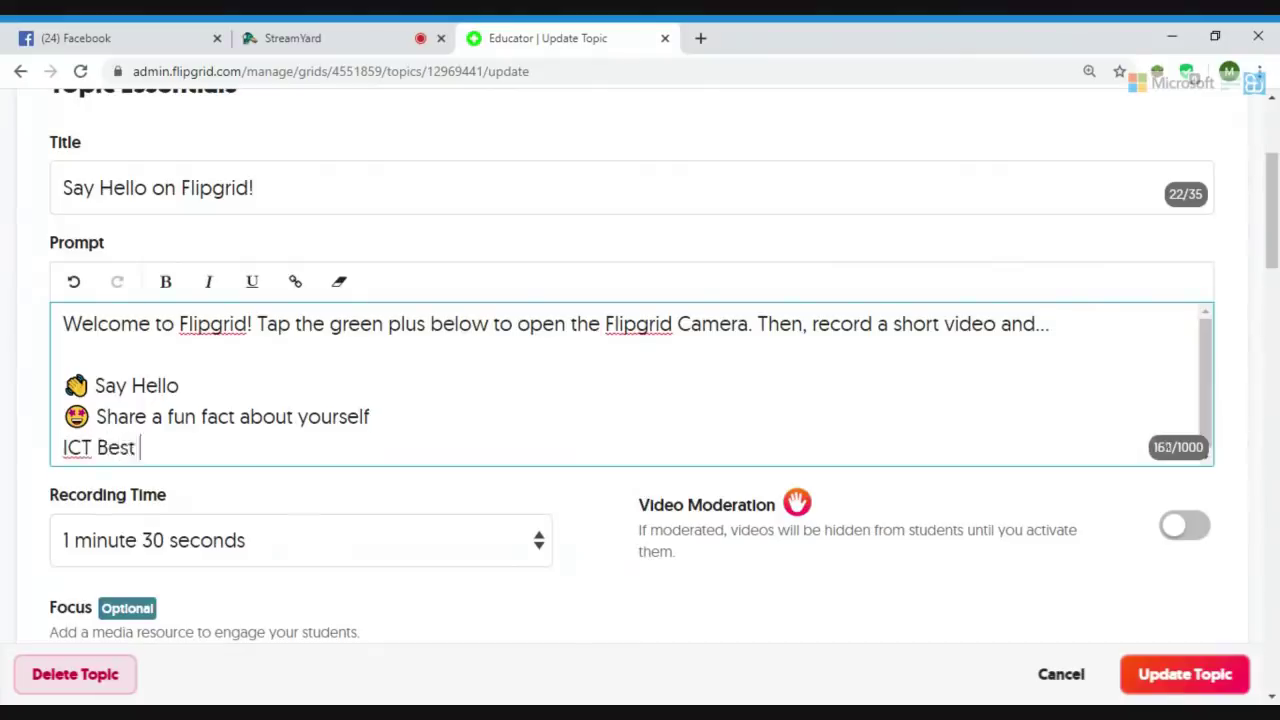
type("Pract")
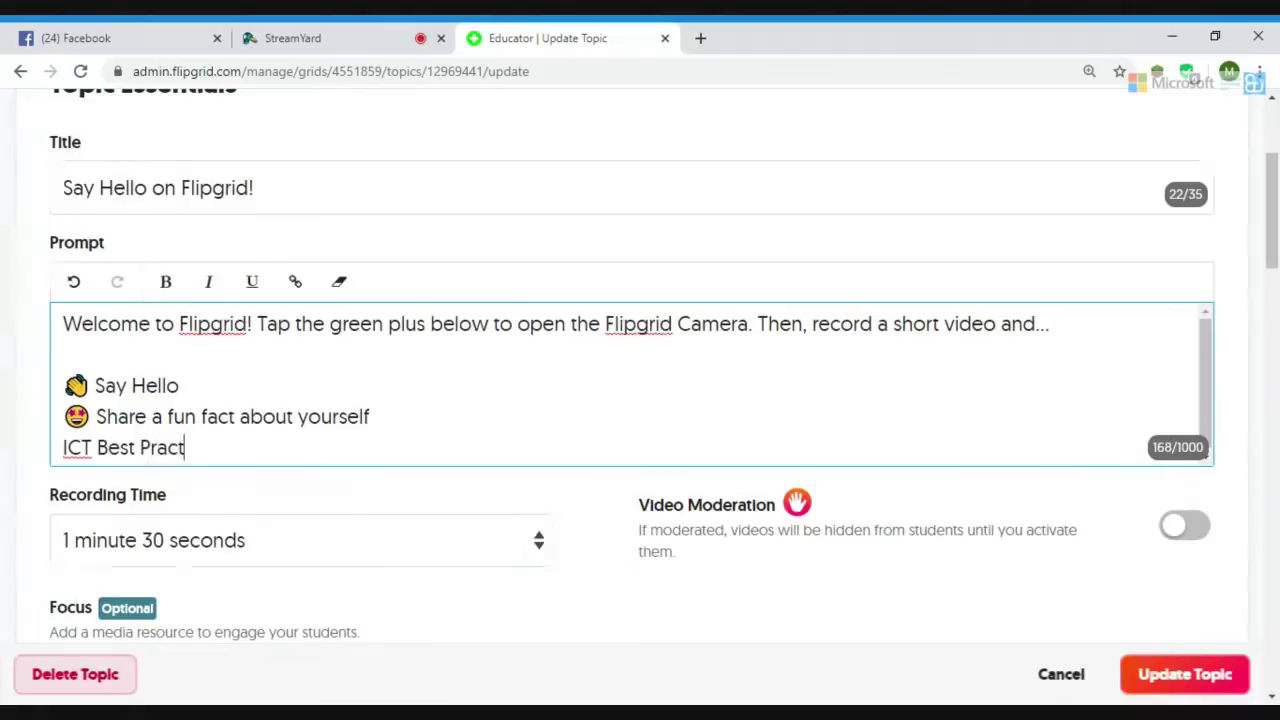
type("ices")
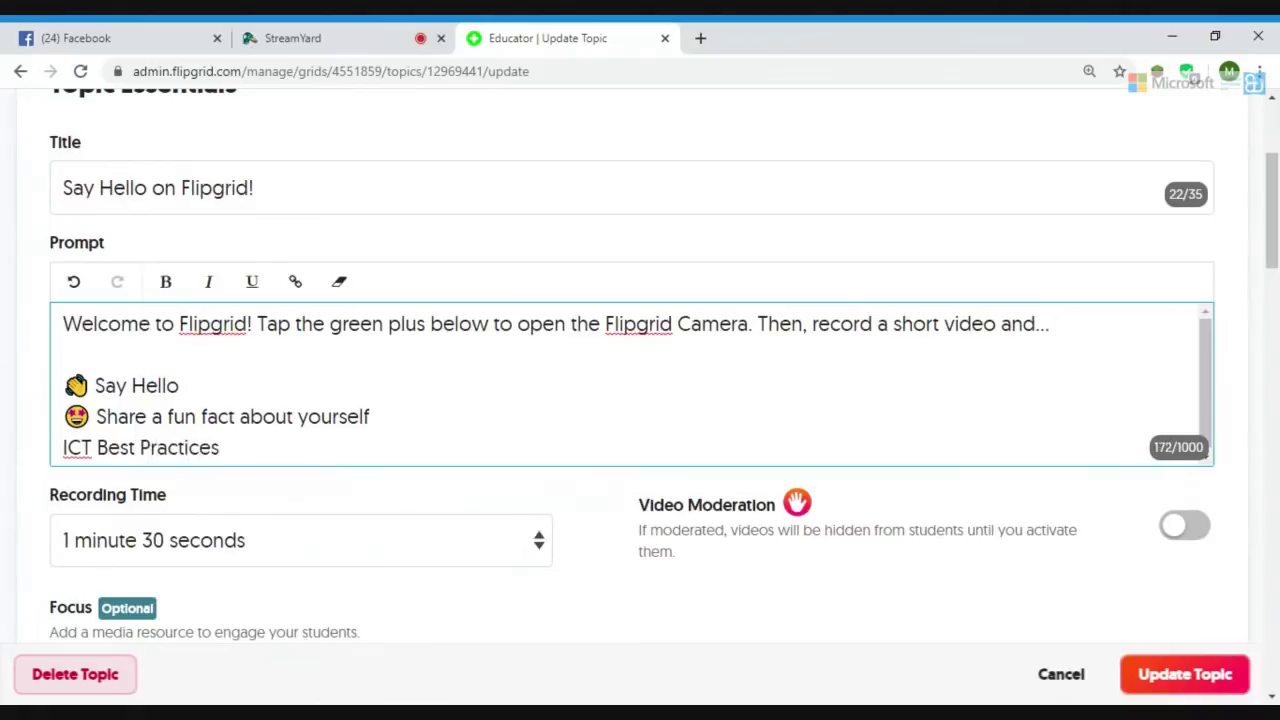
key("Home")
key("End")
scroll(1275, 160, "down", 2)
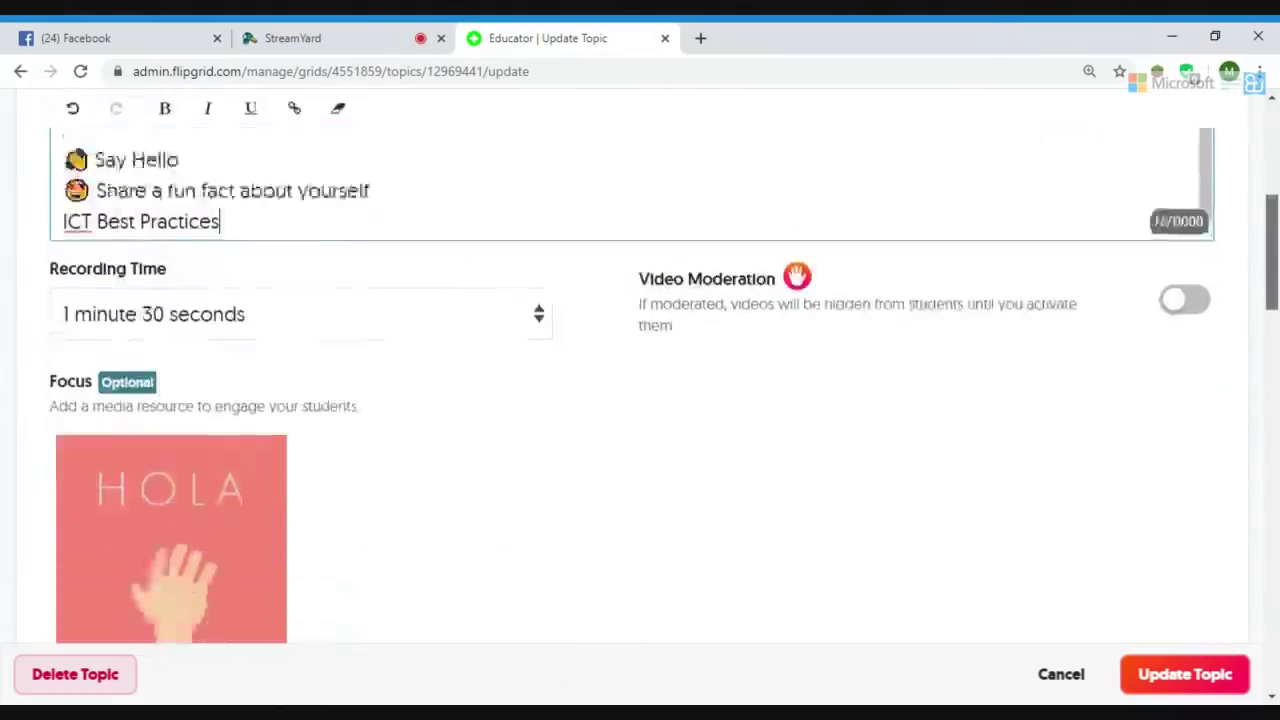
scroll(1260, 260, "up", 1)
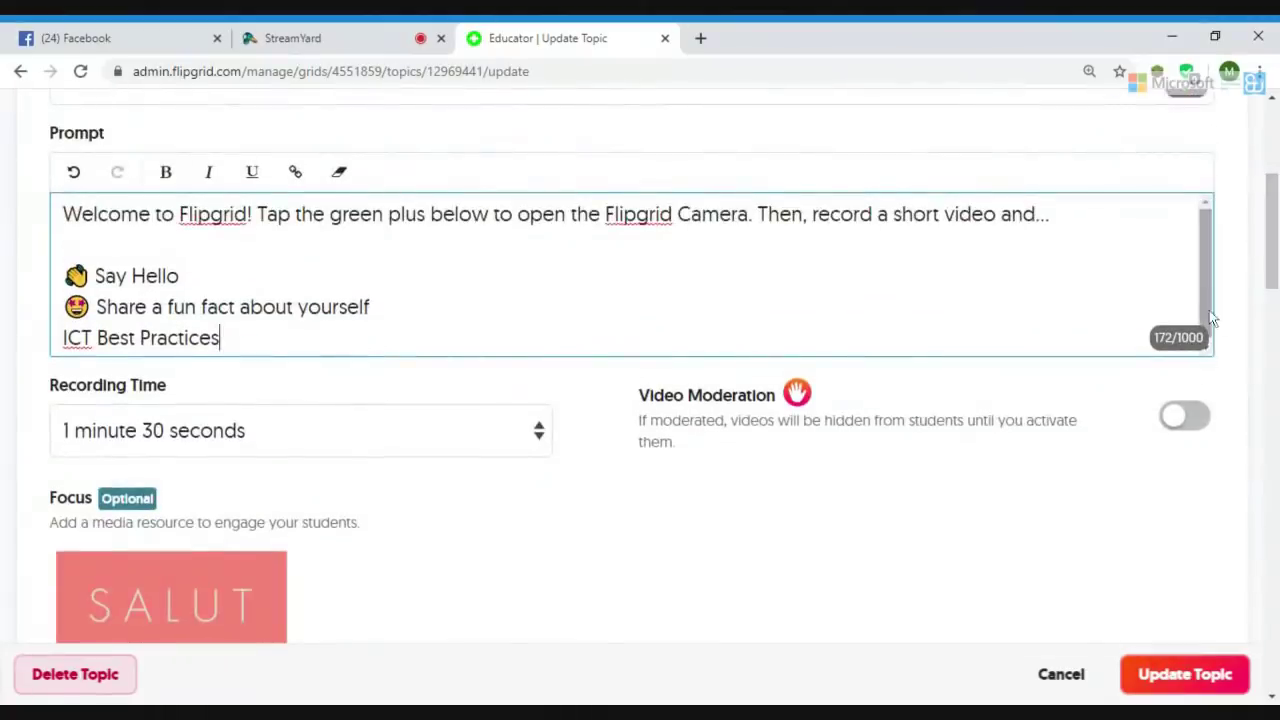
scroll(1277, 248, "up", 1)
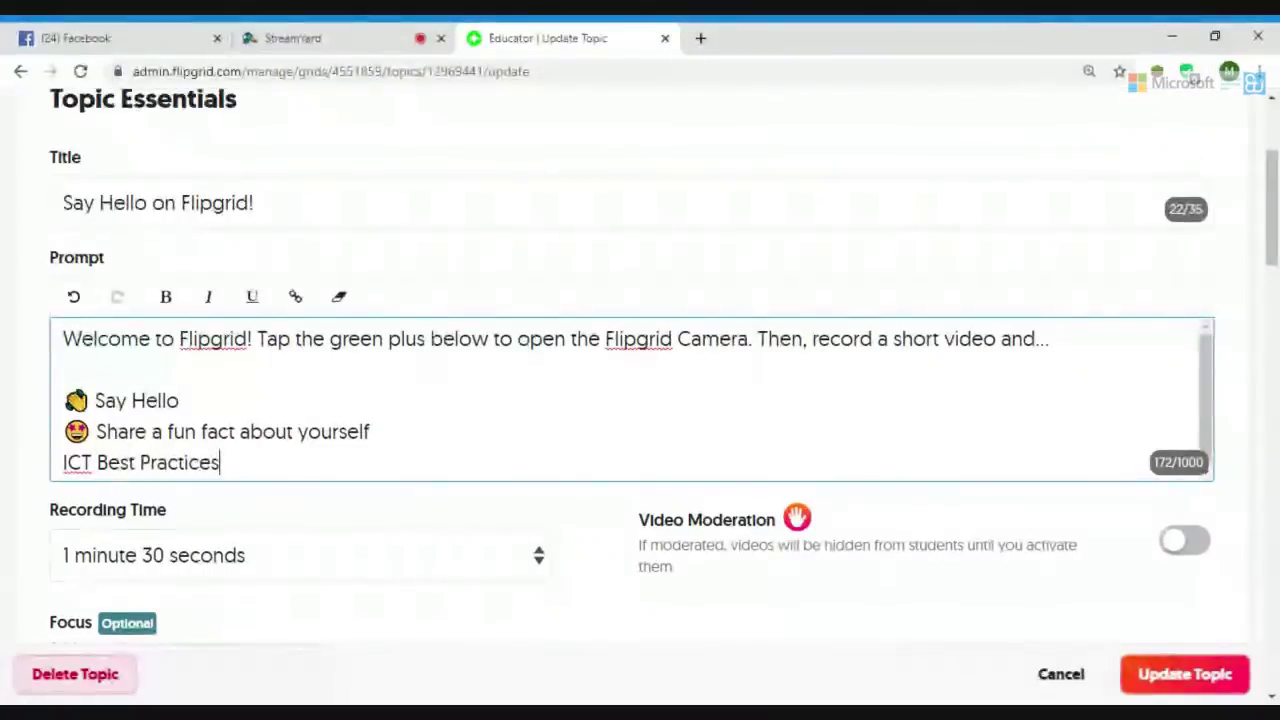
Step: Set the topic's recording time to 1 minute
left_click_drag(1272, 226, 1272, 291)
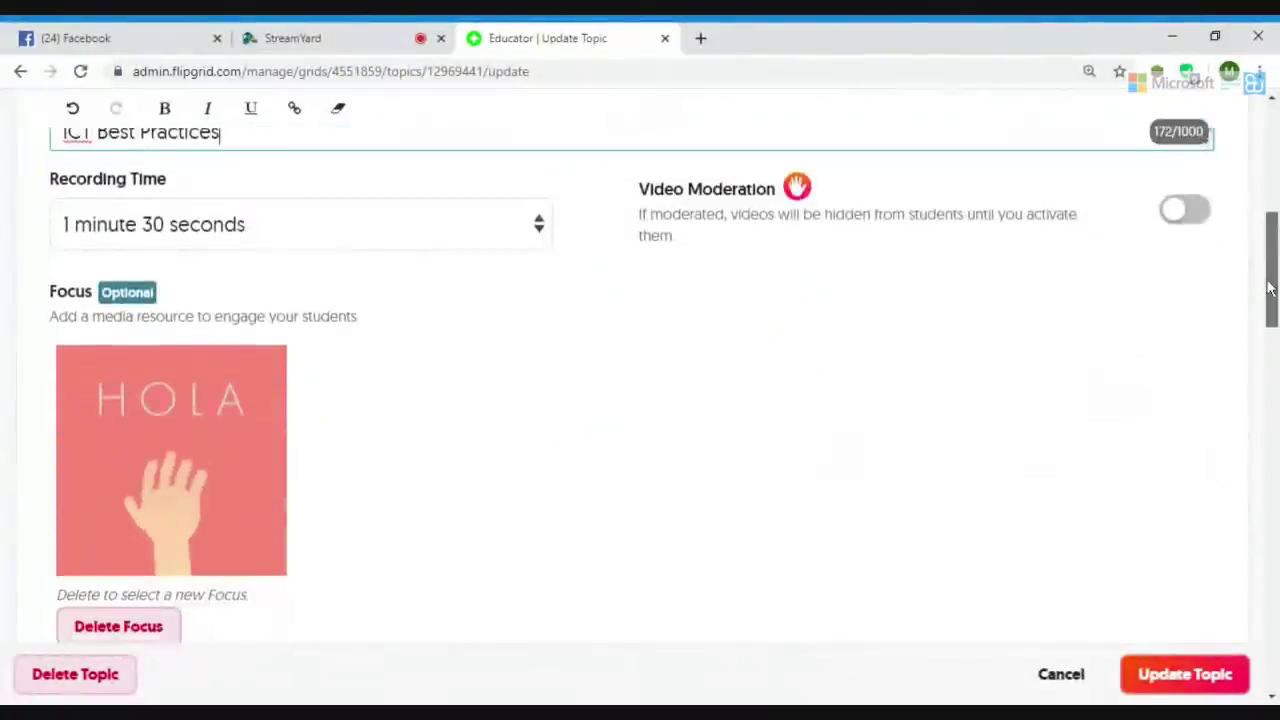
left_click(539, 226)
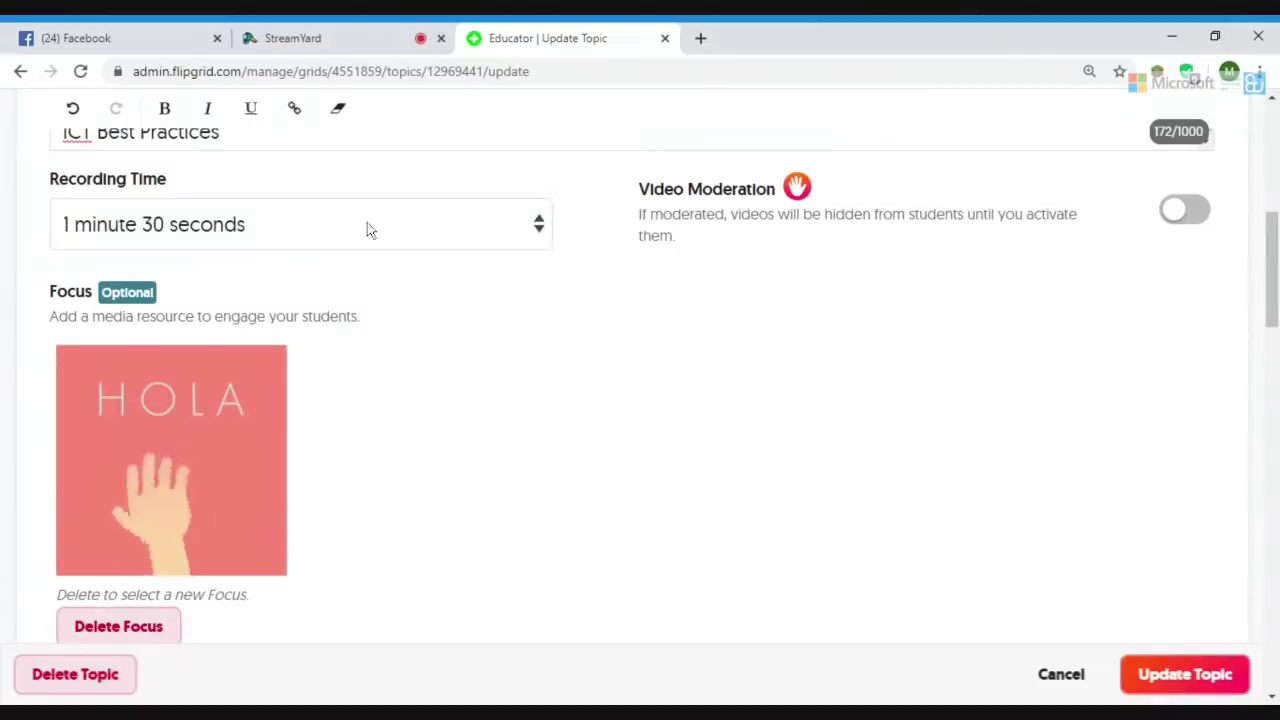
left_click(301, 245)
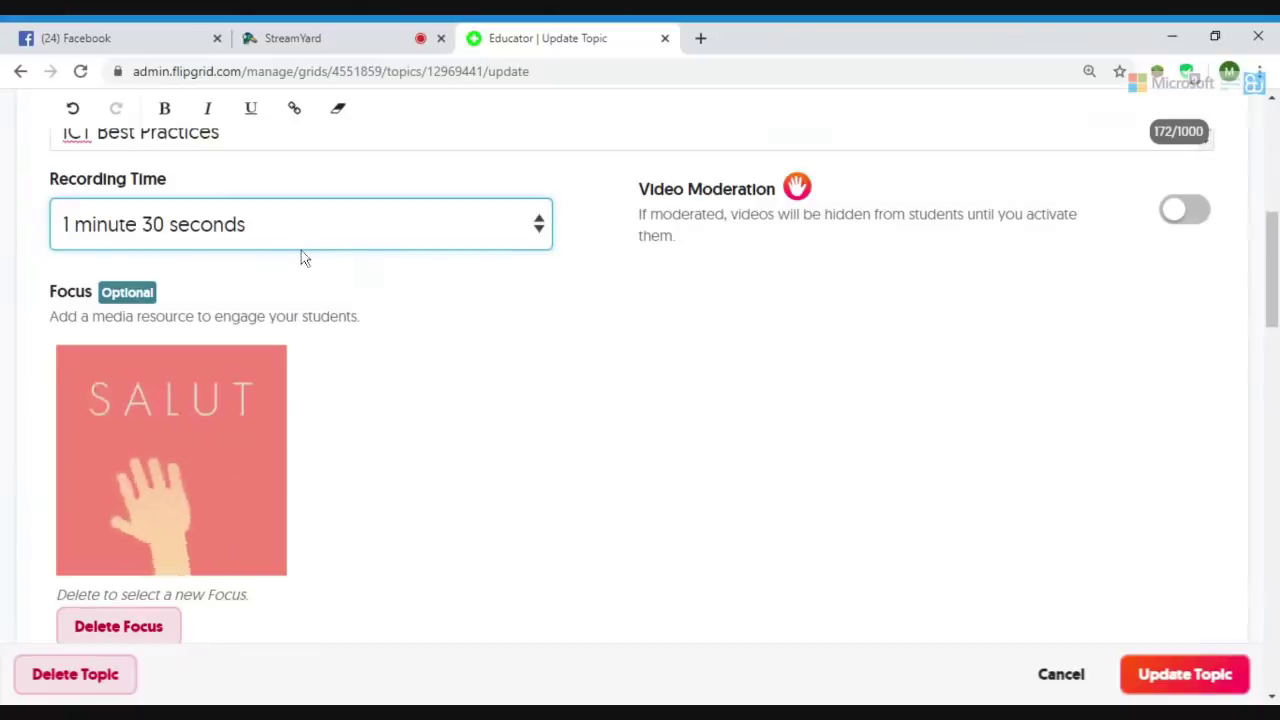
left_click(434, 349)
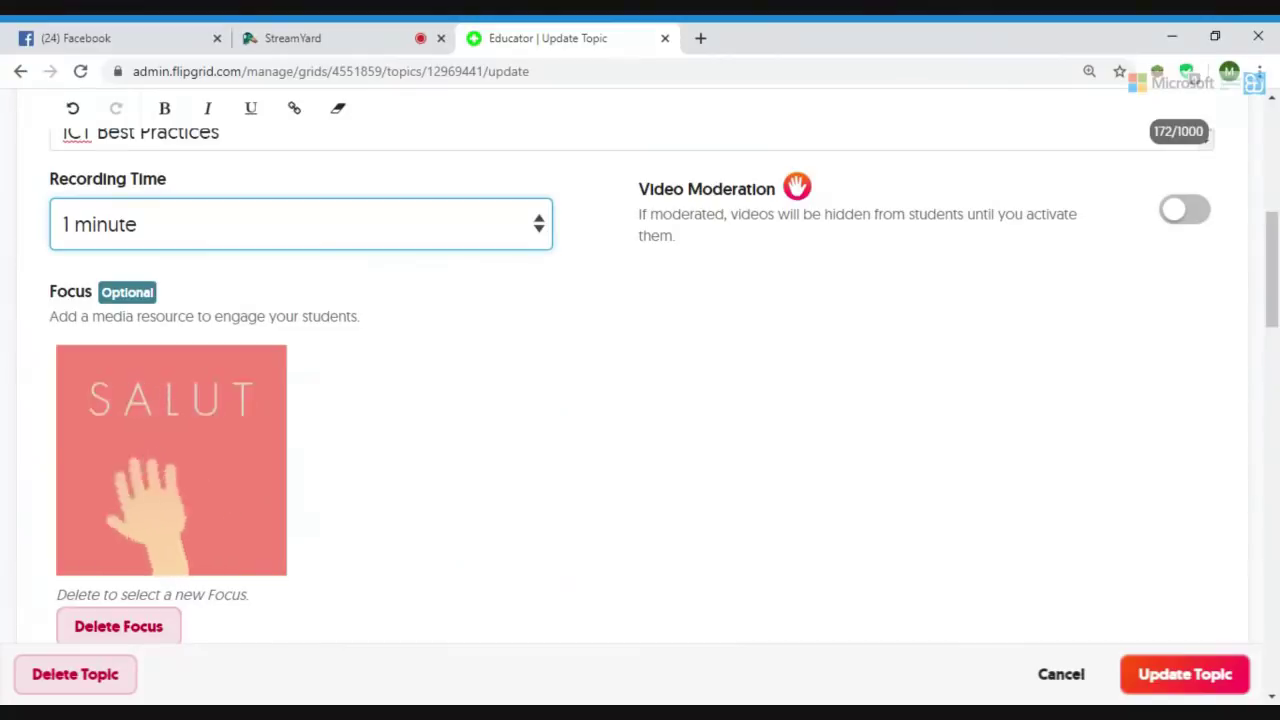
left_click(635, 318)
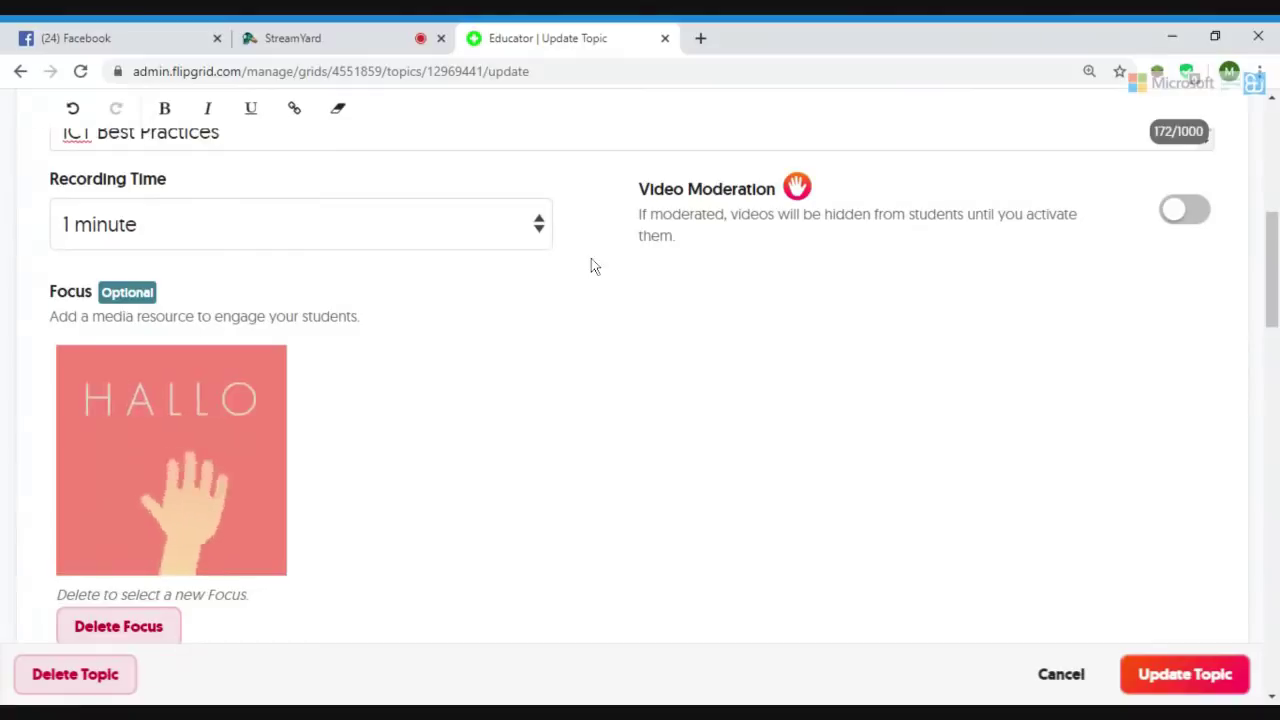
left_click(541, 232)
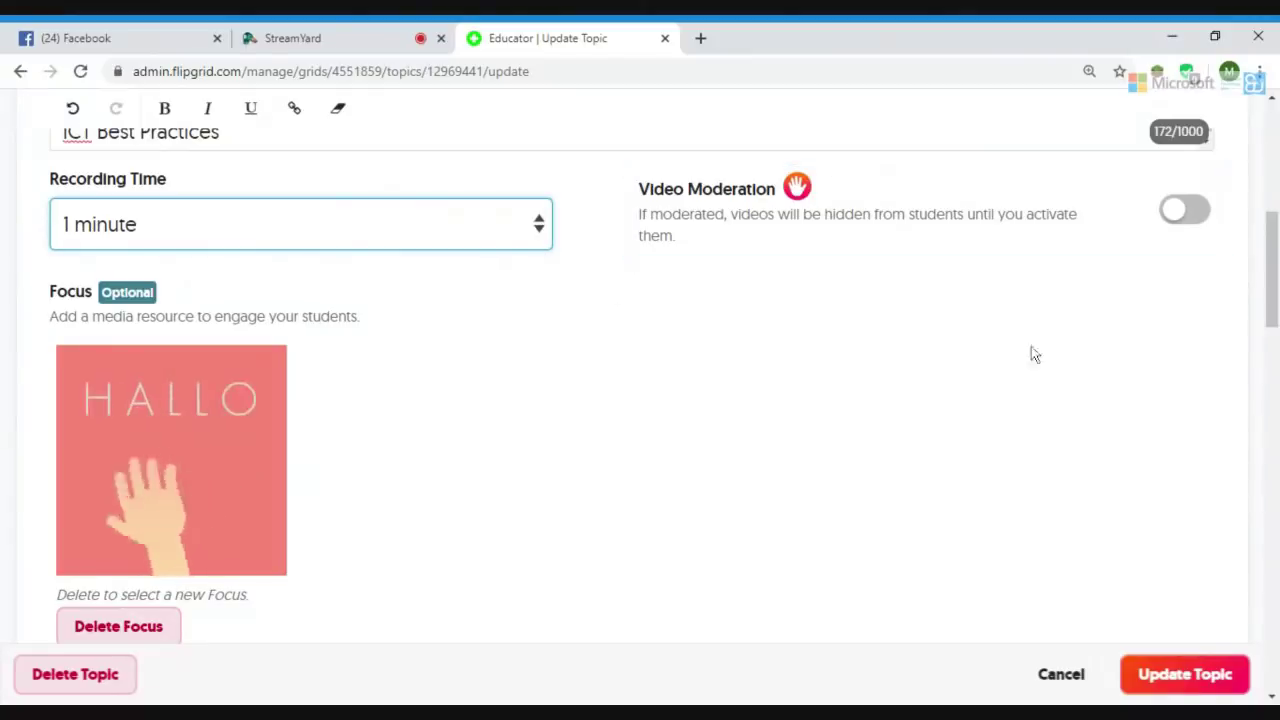
Step: Enable video moderation for the topic and disable it again
left_click_drag(1270, 260, 1270, 254)
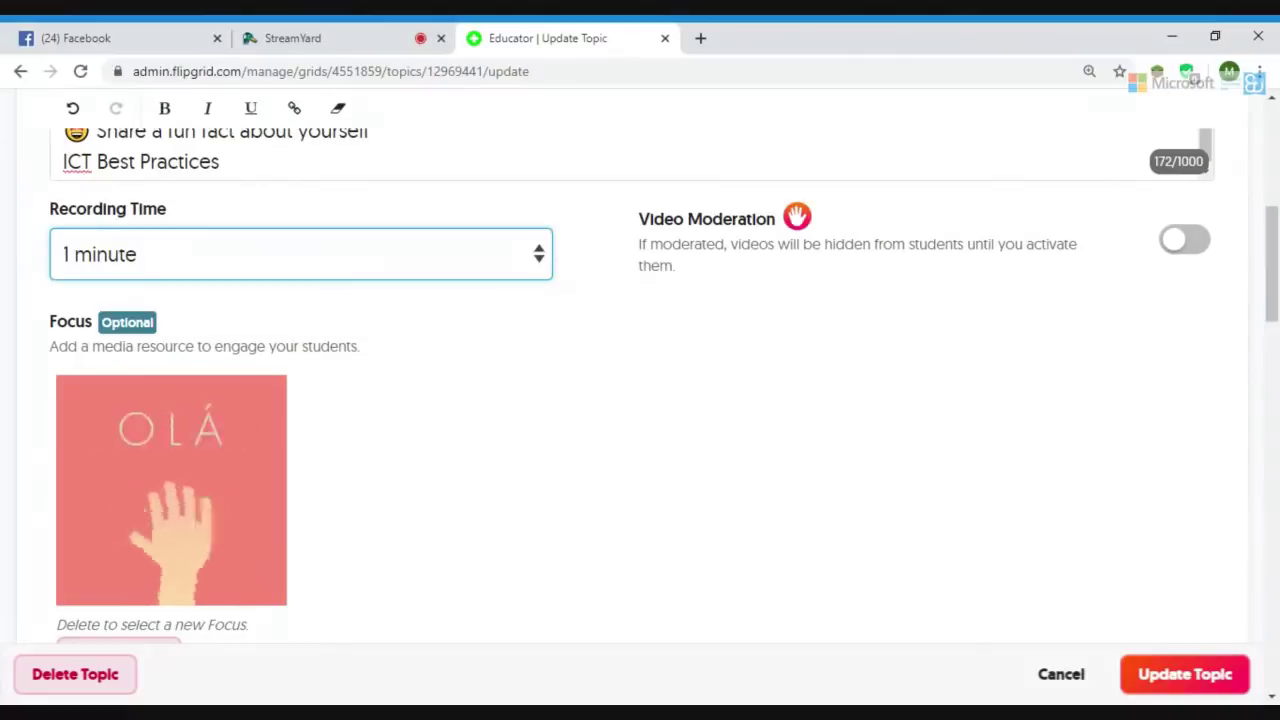
left_click(1195, 243)
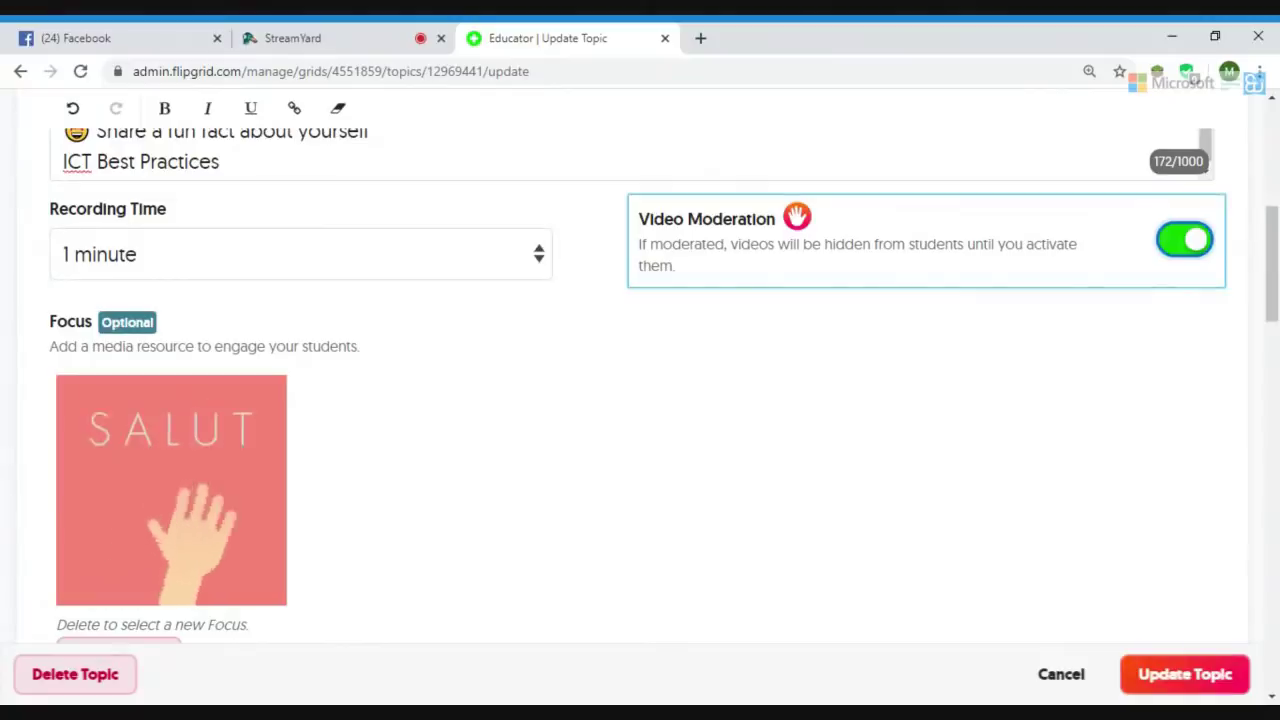
left_click(1184, 240)
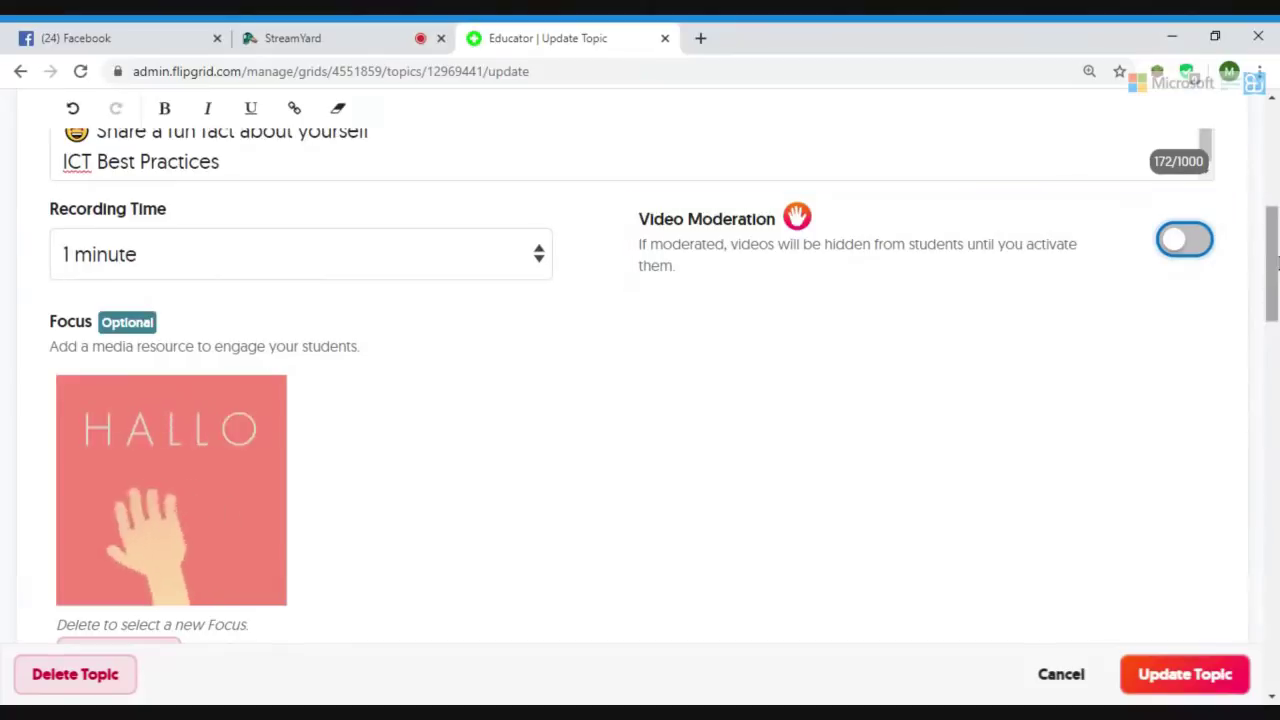
scroll(1276, 285, "down", 1)
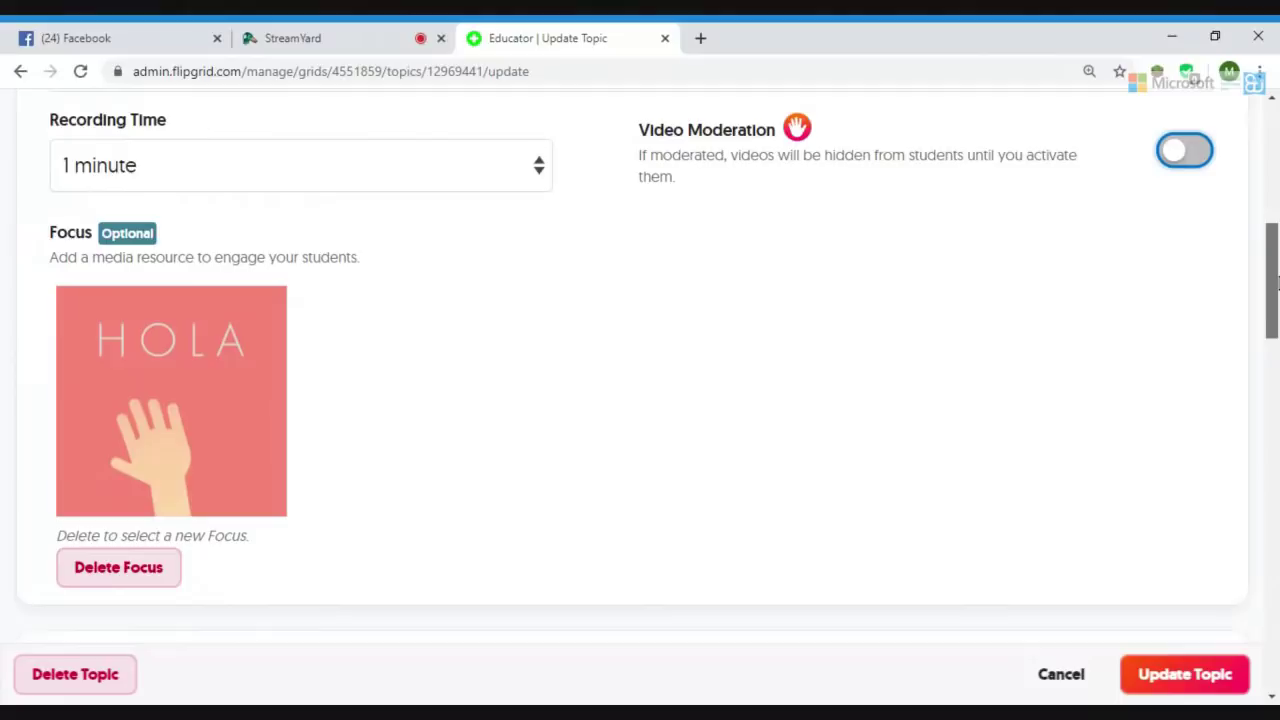
scroll(1276, 285, "up", 2)
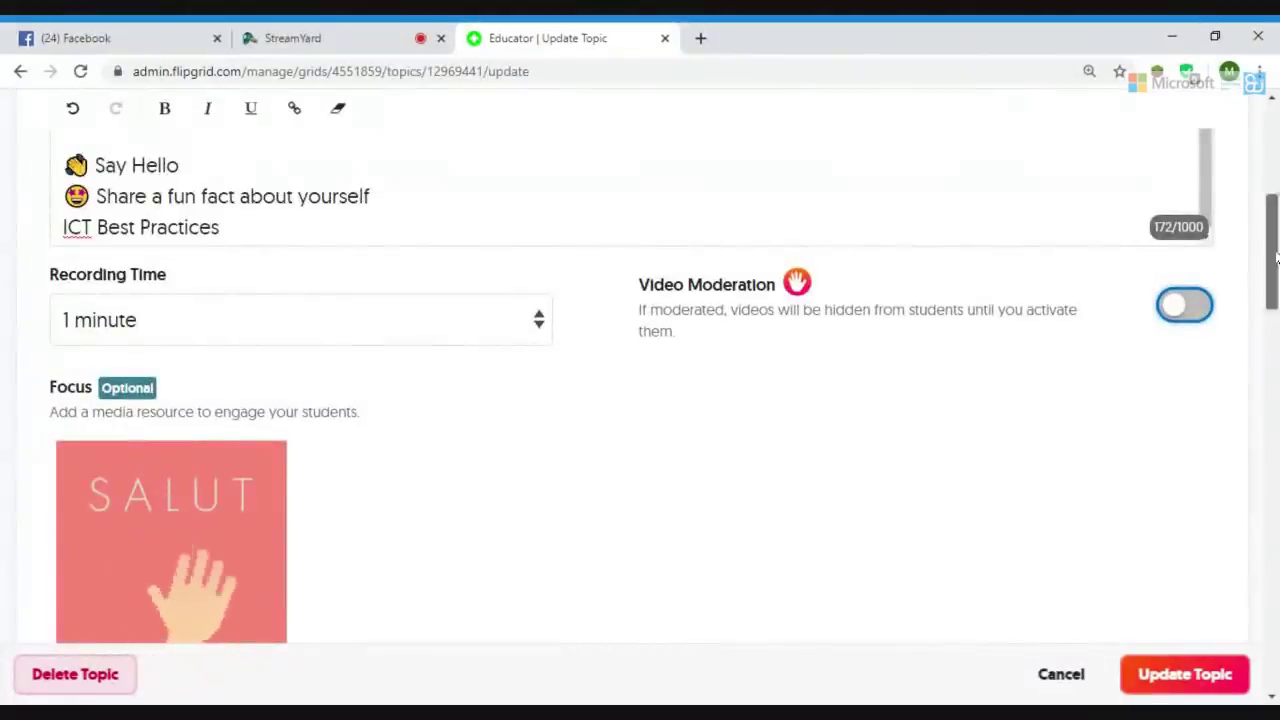
Step: Enter "self introduction" as the topic tip
scroll(1276, 305, "down", 3)
left_click_drag(1276, 315, 1276, 375)
key("Tab")
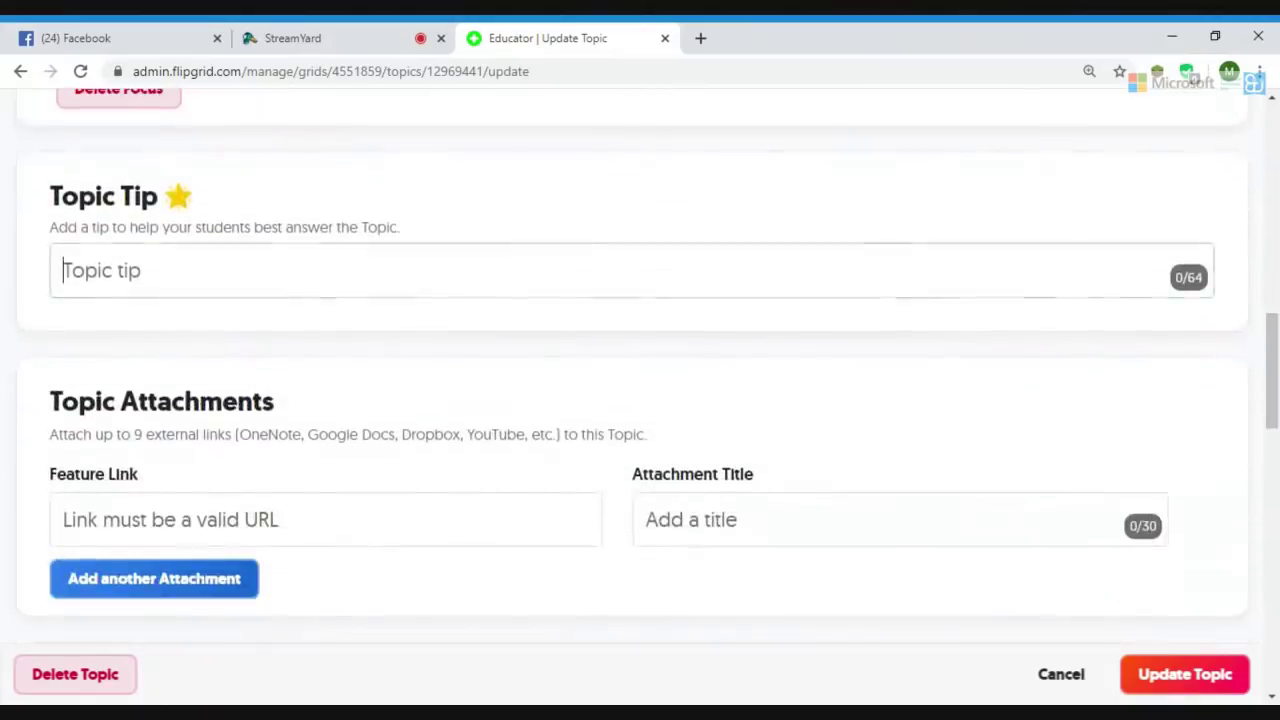
scroll(1276, 365, "up", 2)
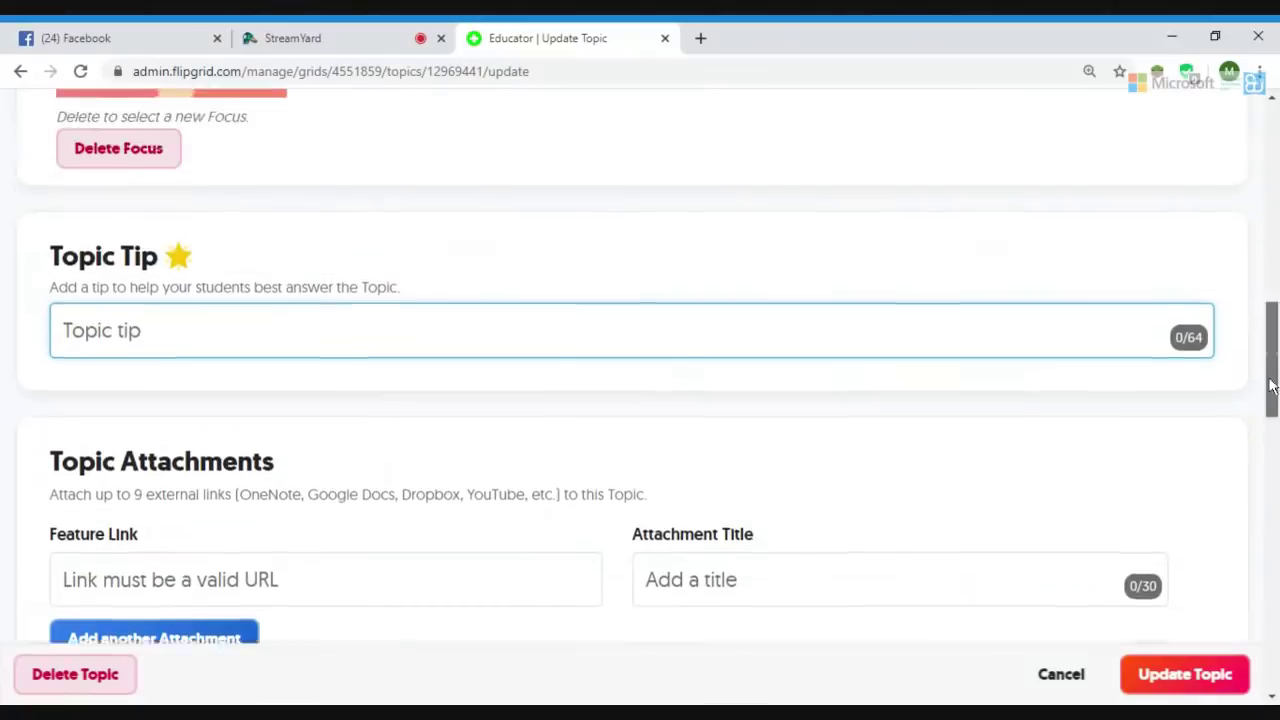
left_click_drag(1271, 365, 1248, 233)
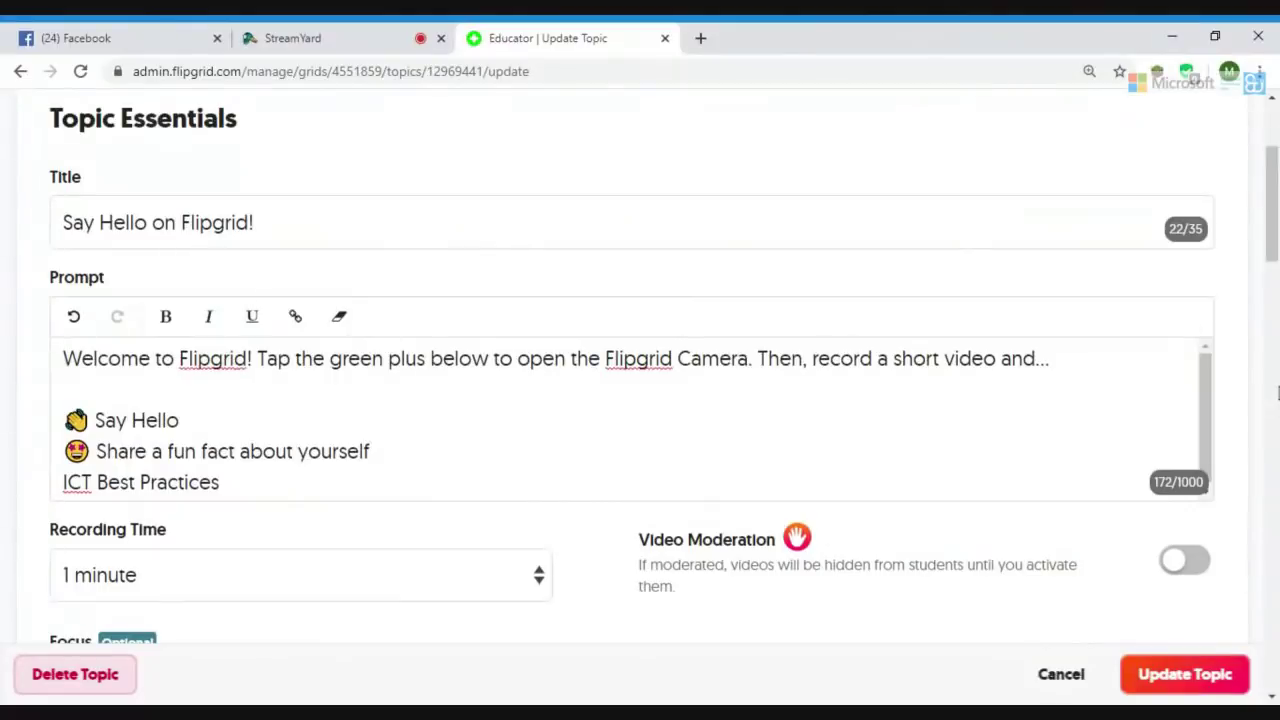
left_click_drag(1275, 208, 1250, 367)
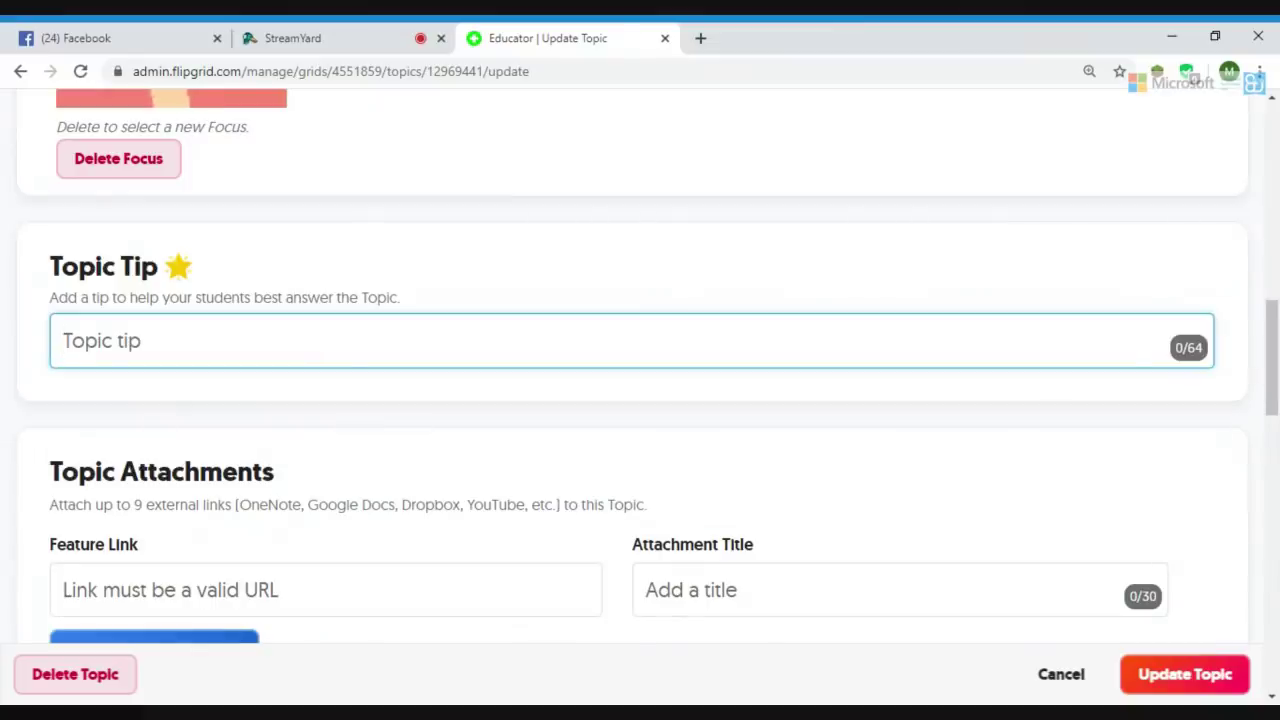
type("inr")
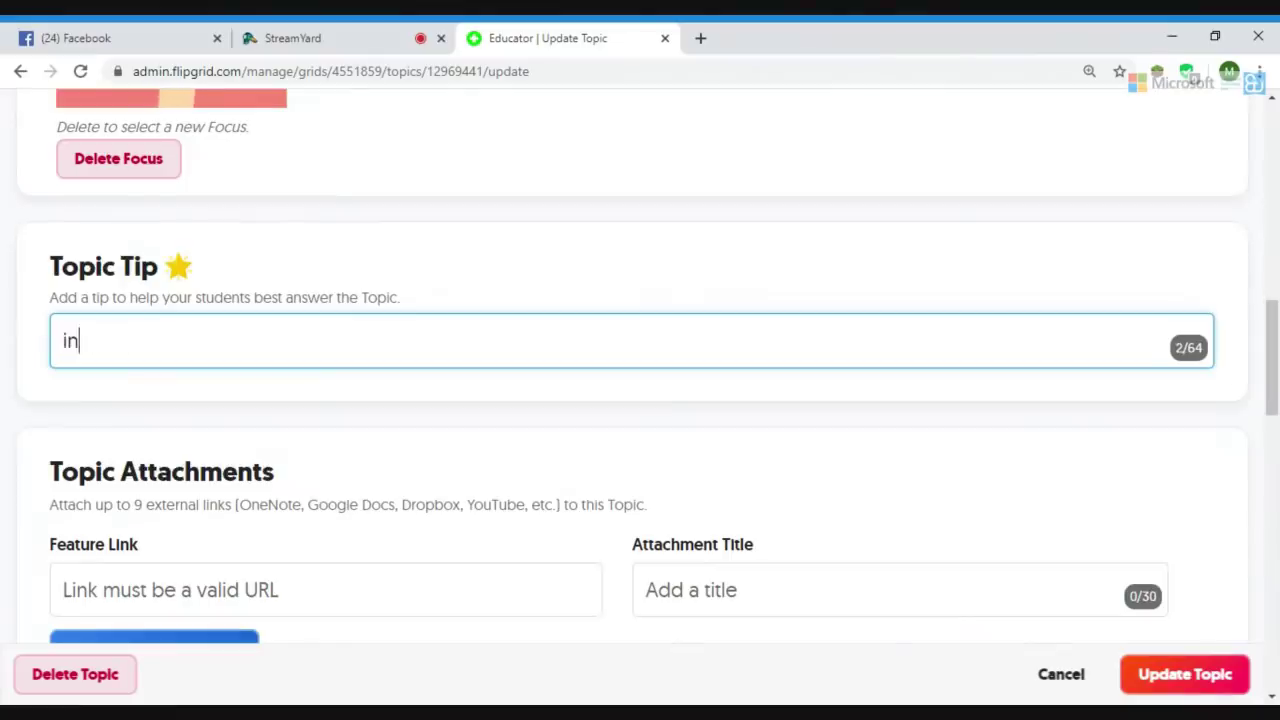
key("BackSpace")
key("BackSpace")
key("BackSpace")
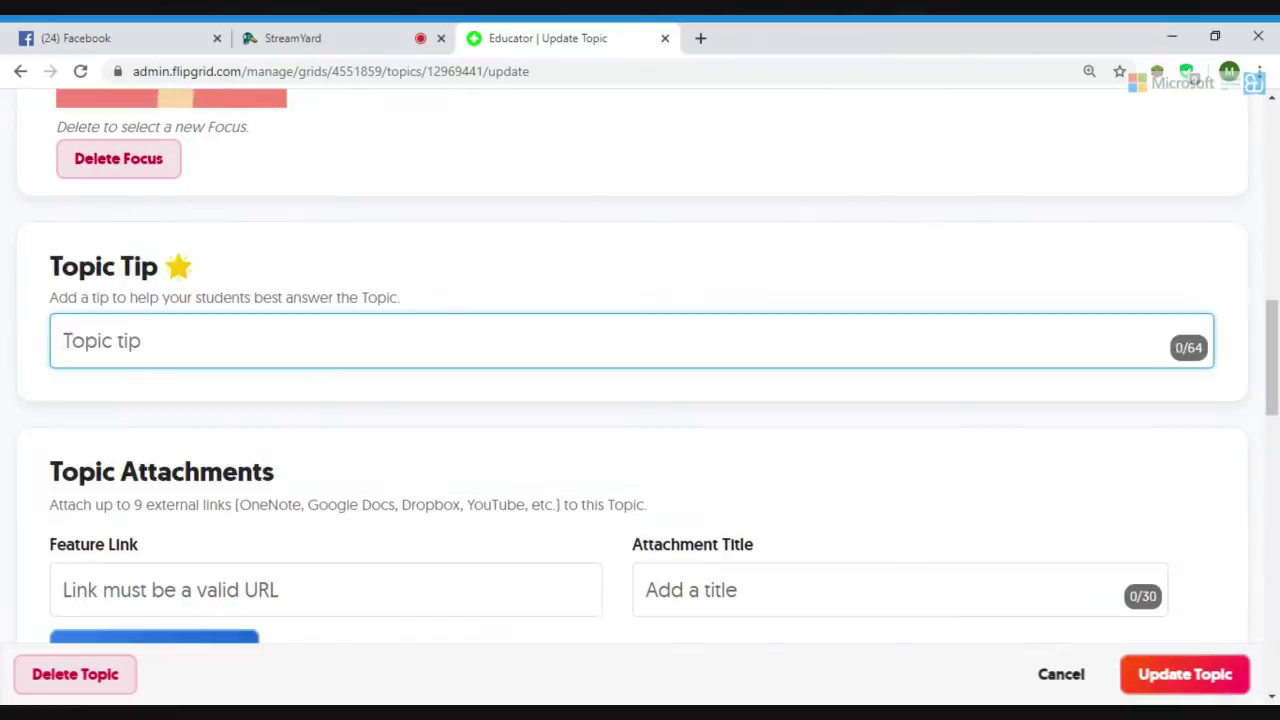
type("self int")
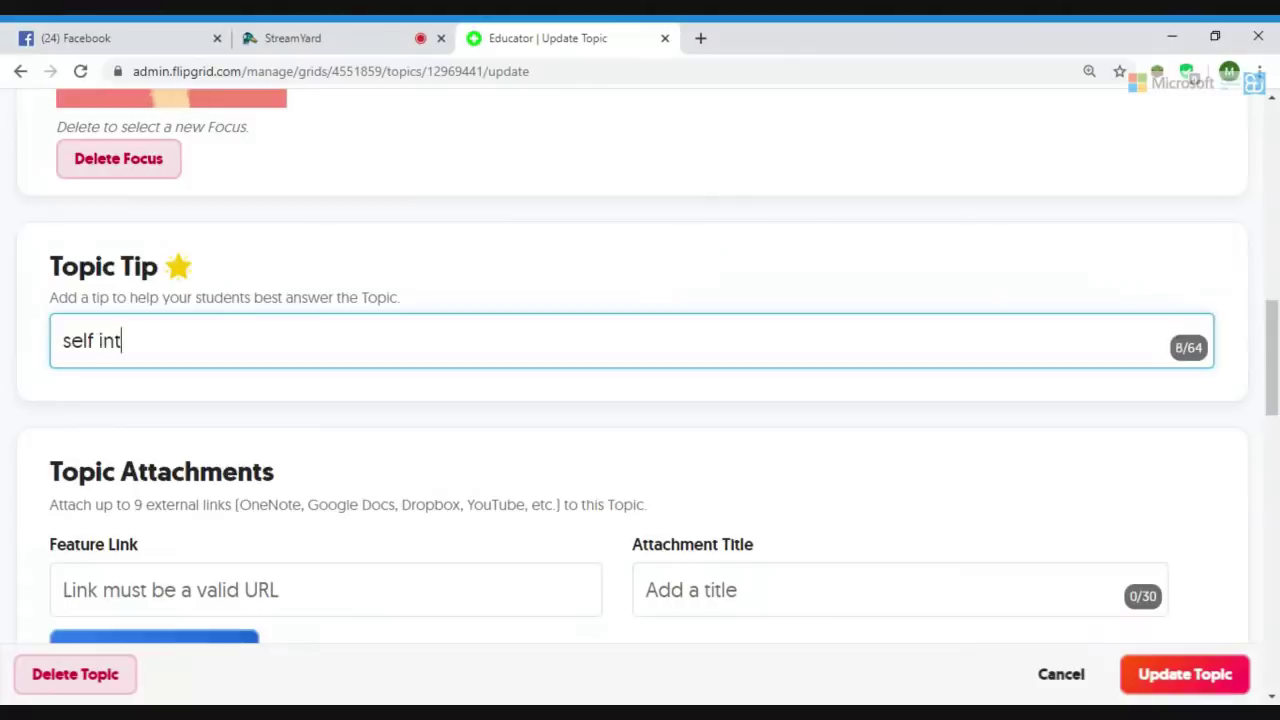
type("rod")
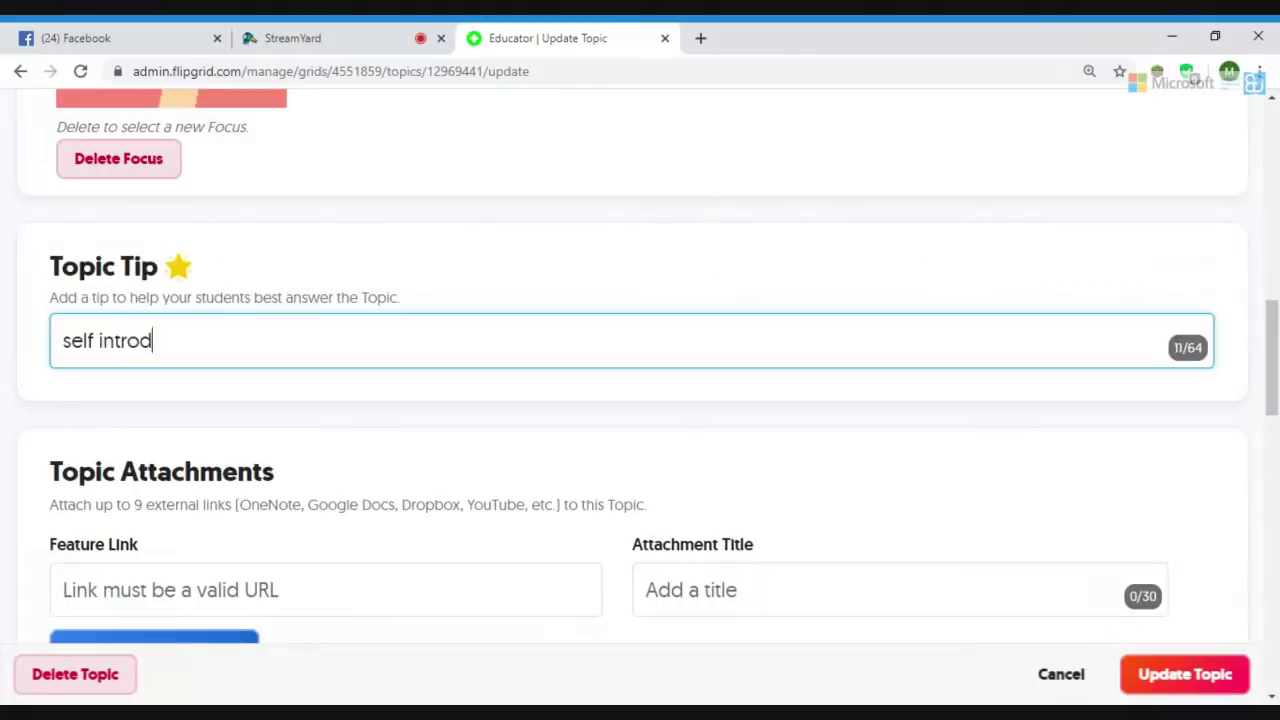
type("uction")
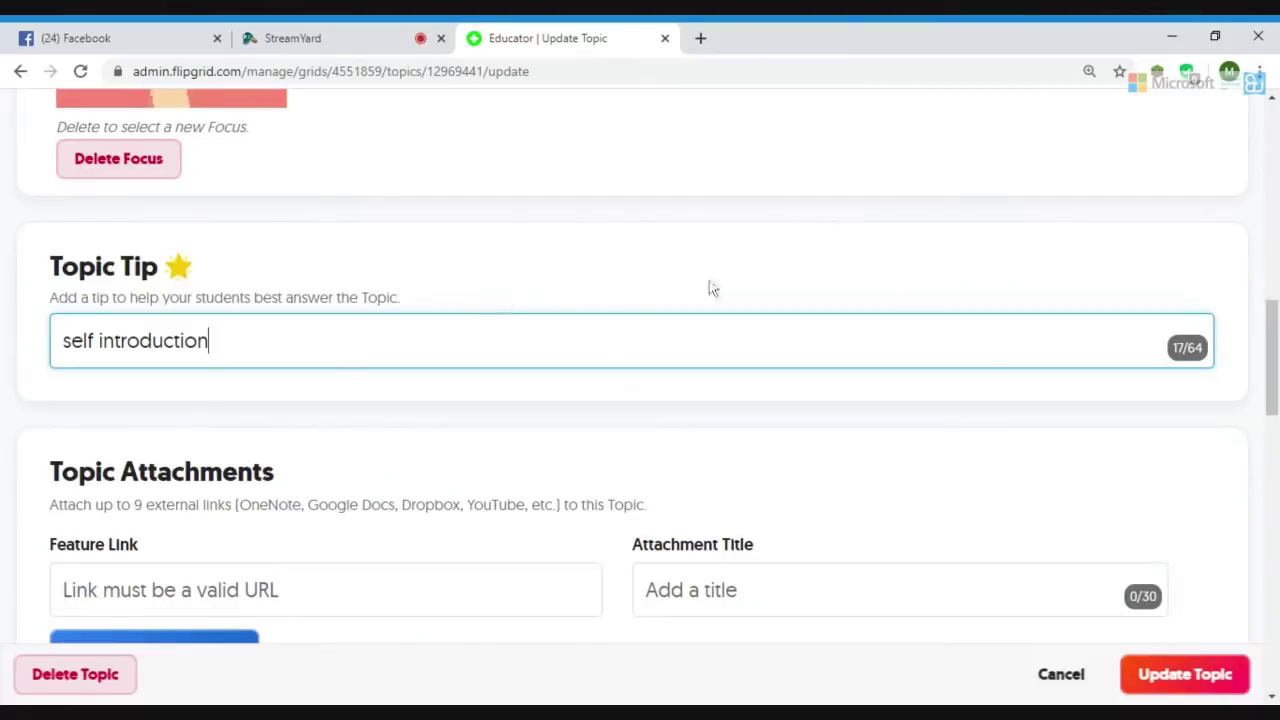
Step: Examine the feature link and attachment title fields of the topic attachments
left_click_drag(1268, 360, 1270, 425)
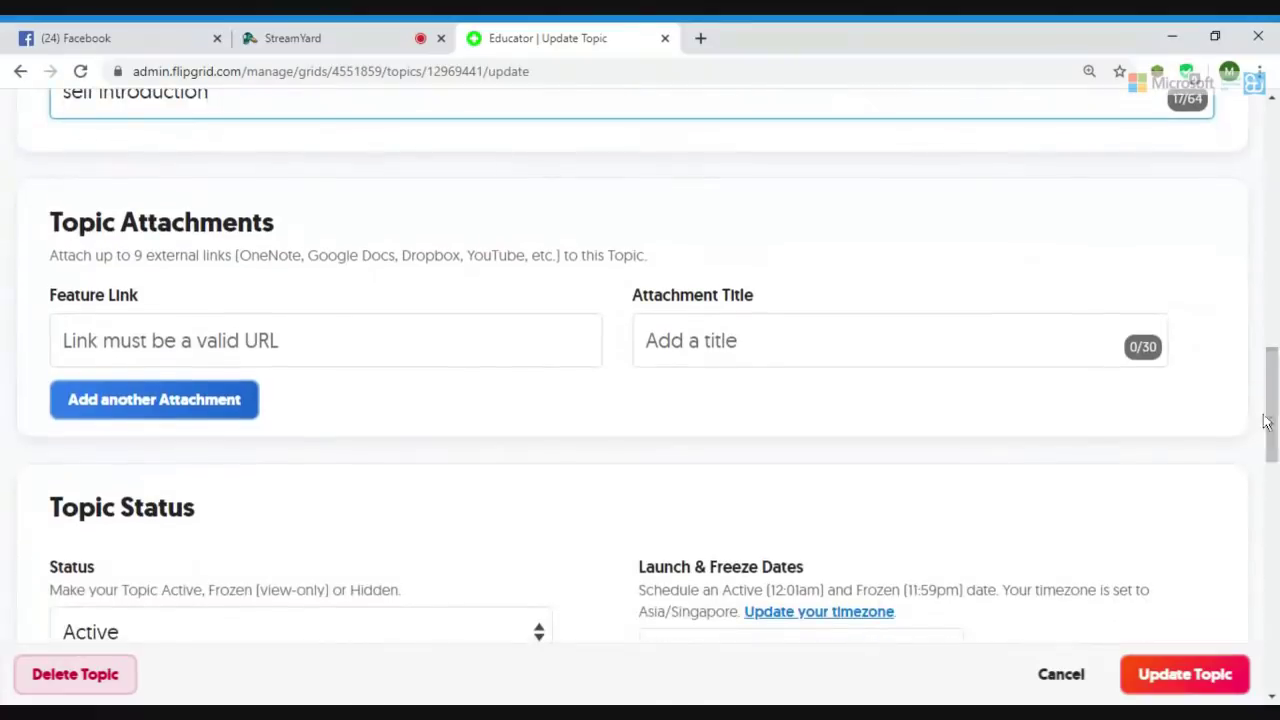
left_click(343, 358)
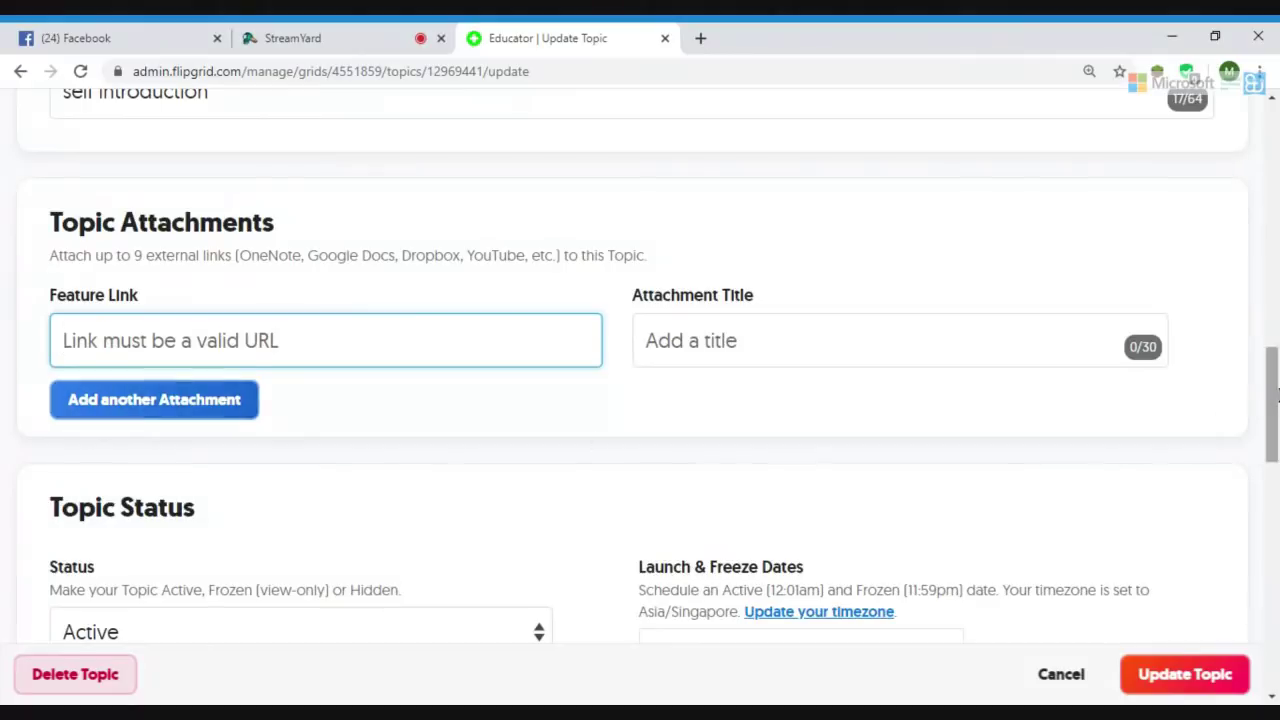
left_click_drag(1275, 394, 1275, 400)
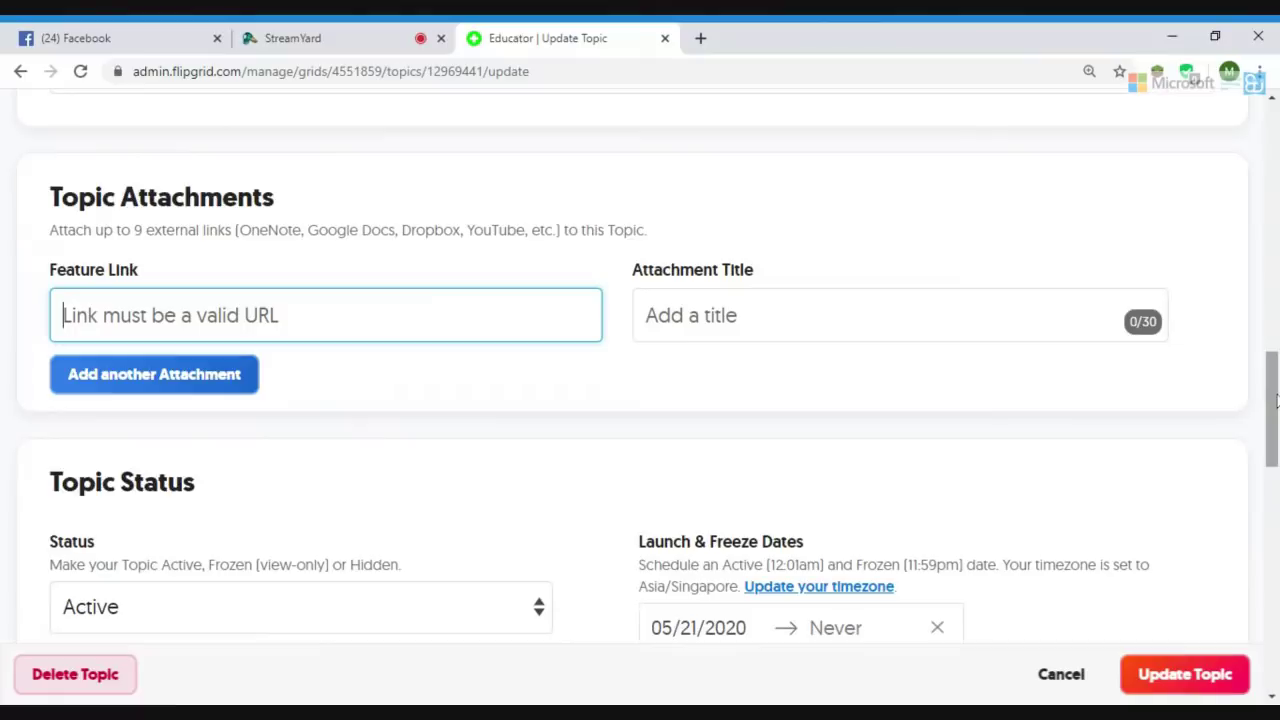
key("Tab")
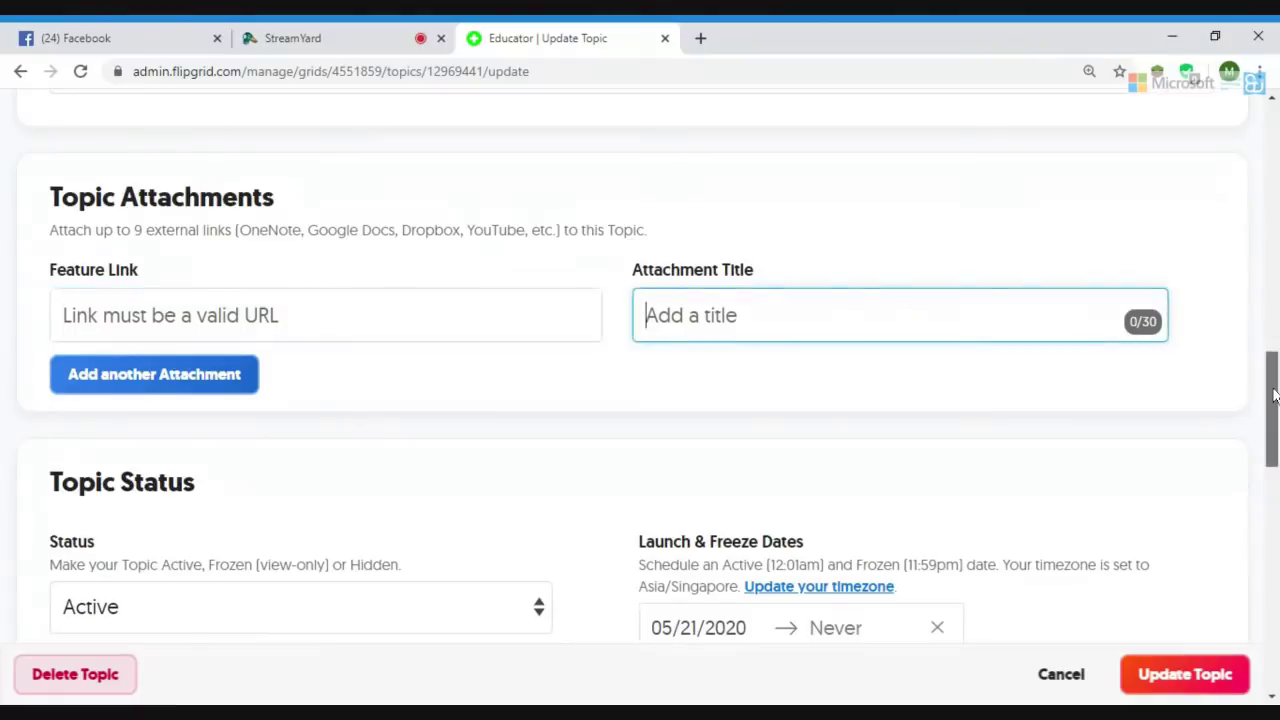
Step: Switch the topic's status to Frozen and back to Active
left_click_drag(1275, 396, 1275, 452)
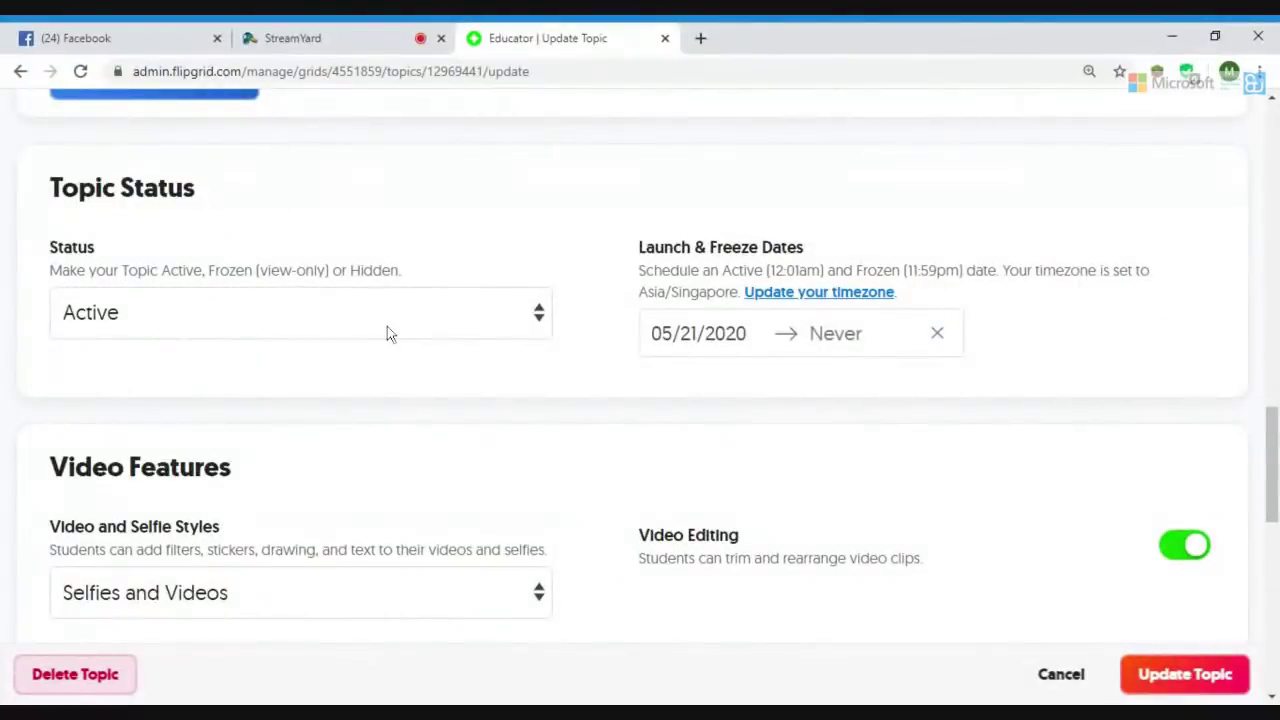
left_click(174, 332)
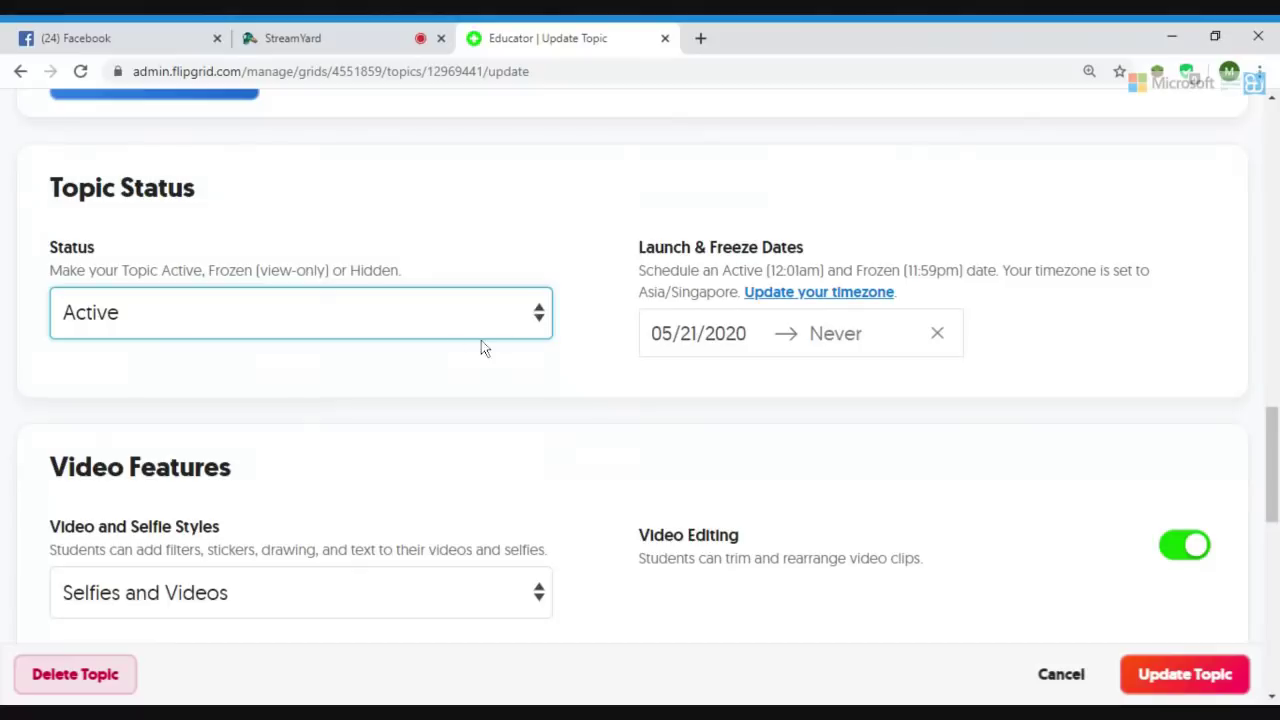
key("Down")
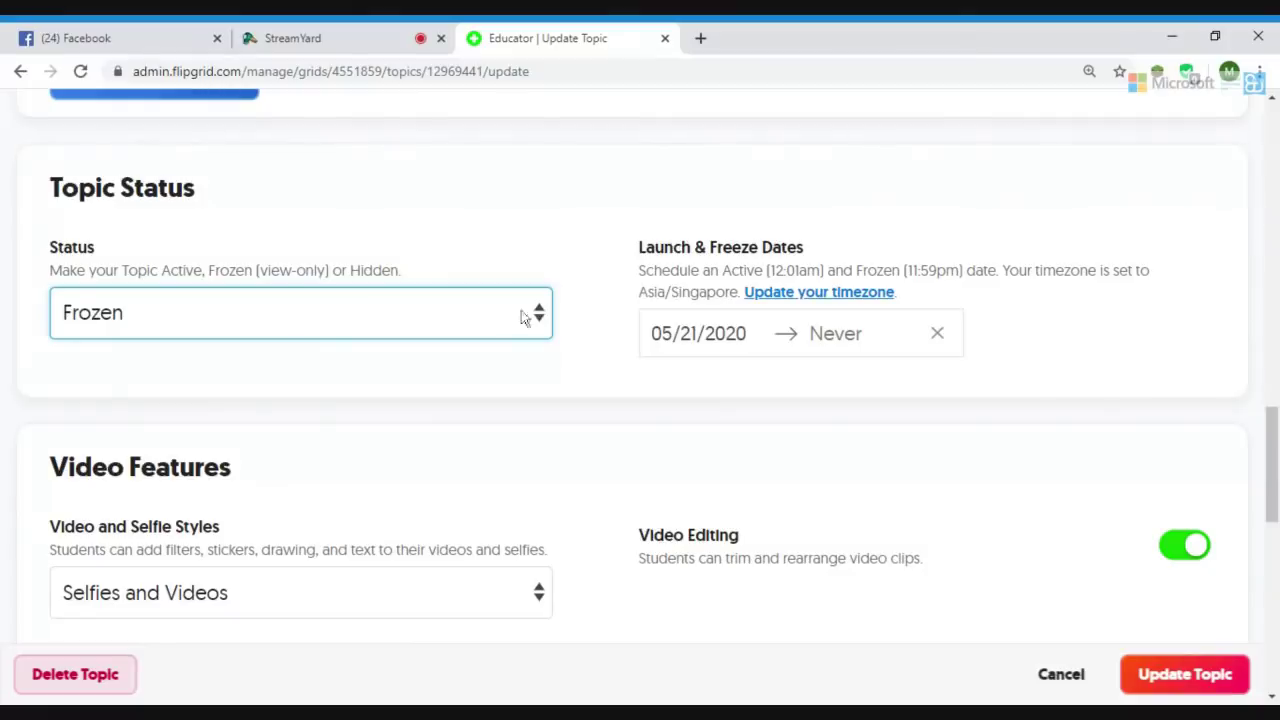
key("Up")
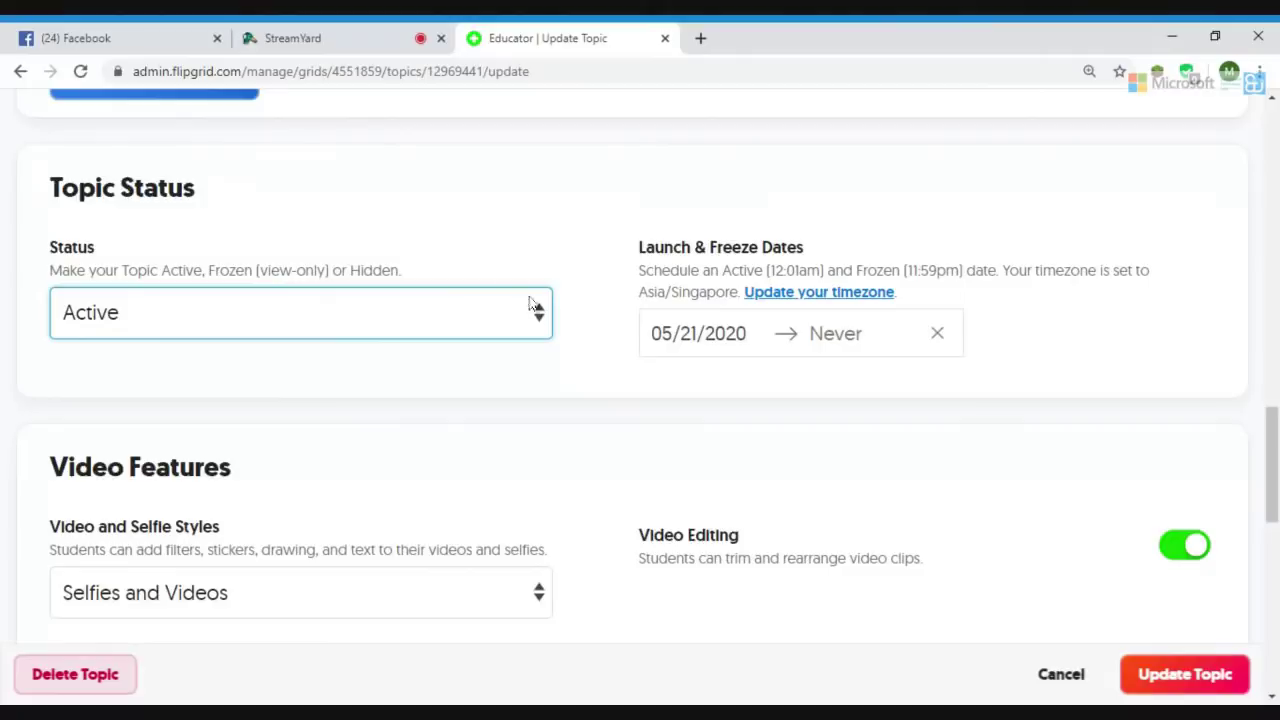
Step: Review the topic's status choices and view the calendar for its launch and freeze dates
left_click(505, 393)
left_click(521, 341)
key("Up")
key("Up")
left_click(787, 335)
left_click(892, 340)
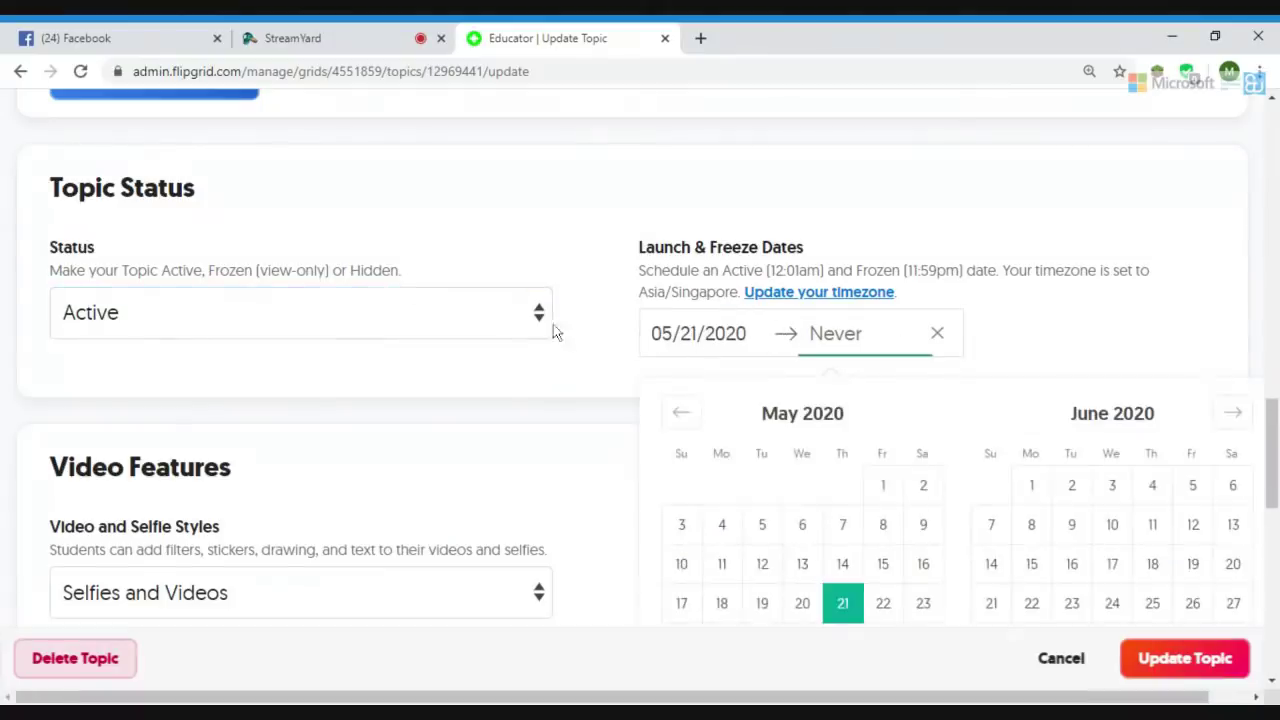
Step: Set the topic's status to Frozen while checking the launch date calendar, and return the status to Active
left_click(543, 323)
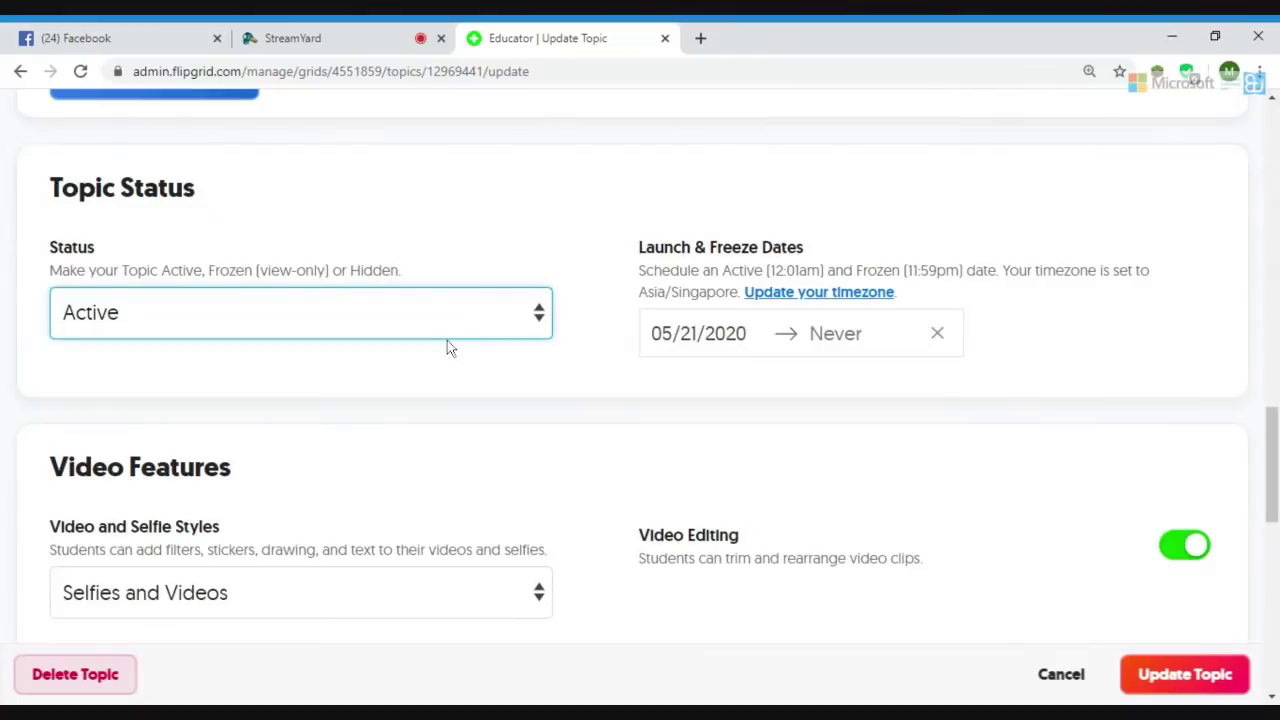
key("Down")
left_click(740, 334)
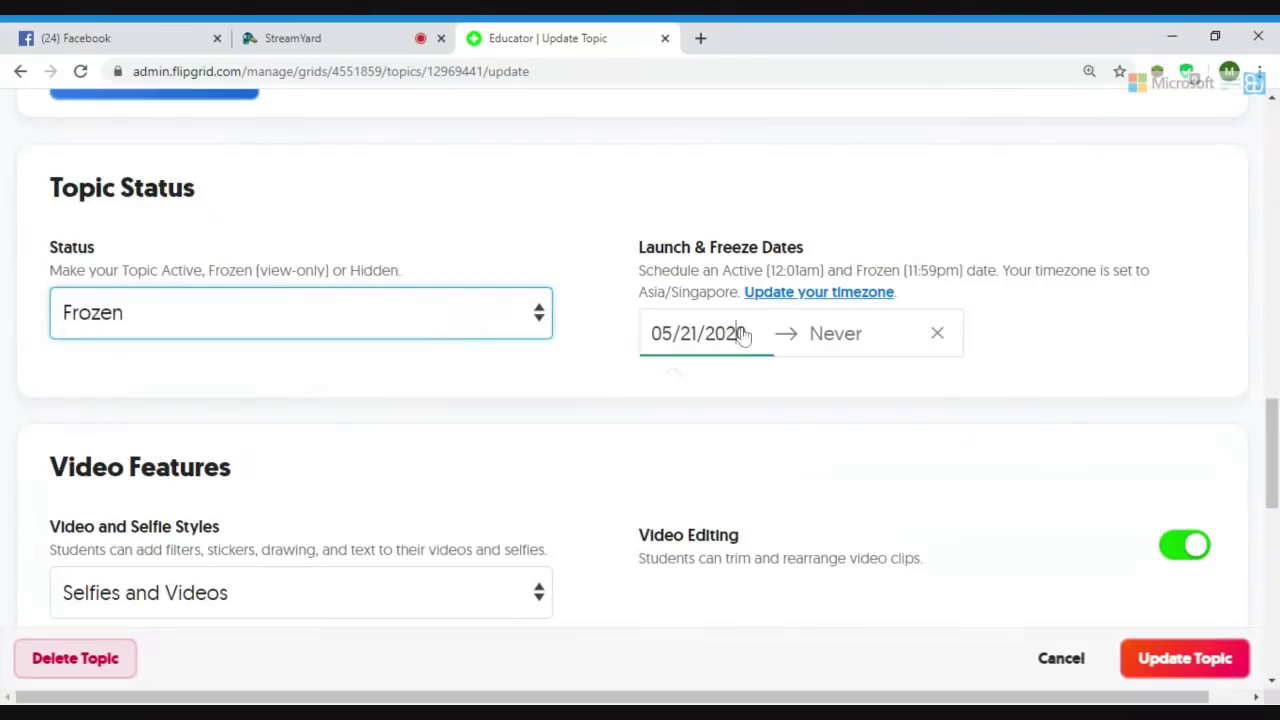
left_click(541, 318)
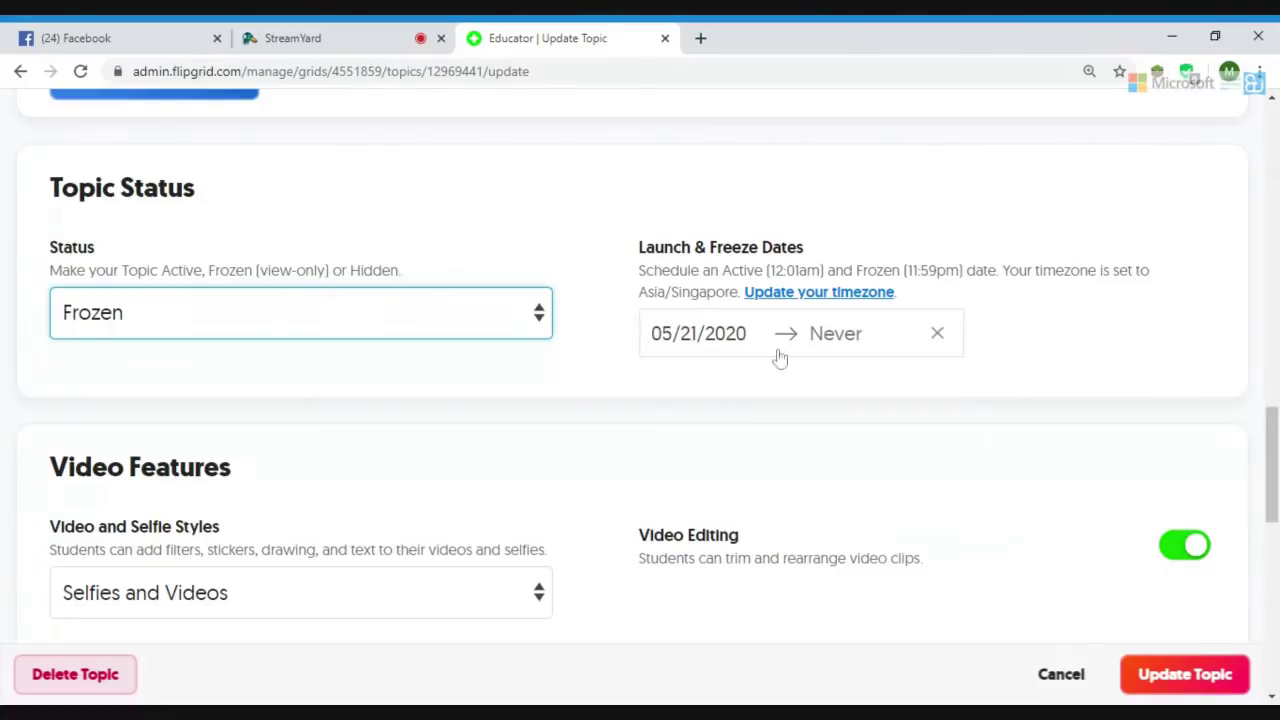
left_click(722, 334)
left_click(518, 316)
left_click(687, 338)
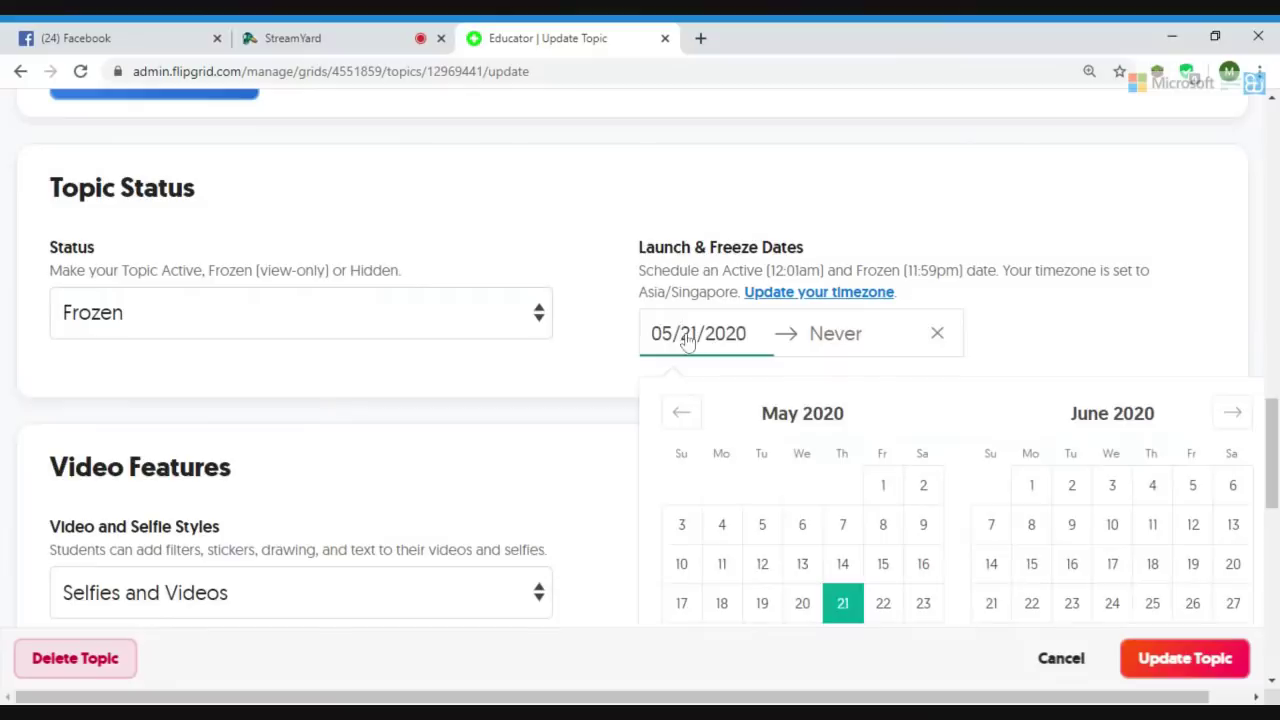
left_click(525, 322)
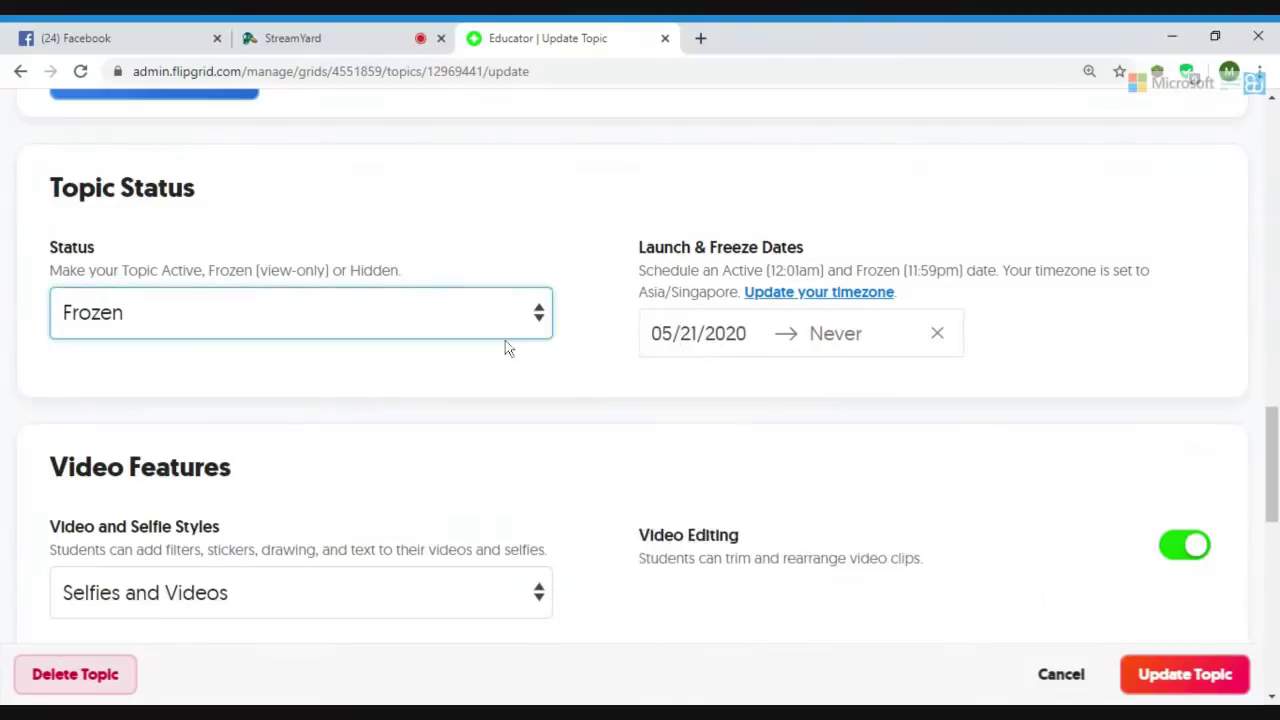
left_click(507, 347)
Step: Schedule the topic's freeze date for 05/28/2020, keeping 05/21/2020 as its launch date
left_click(737, 345)
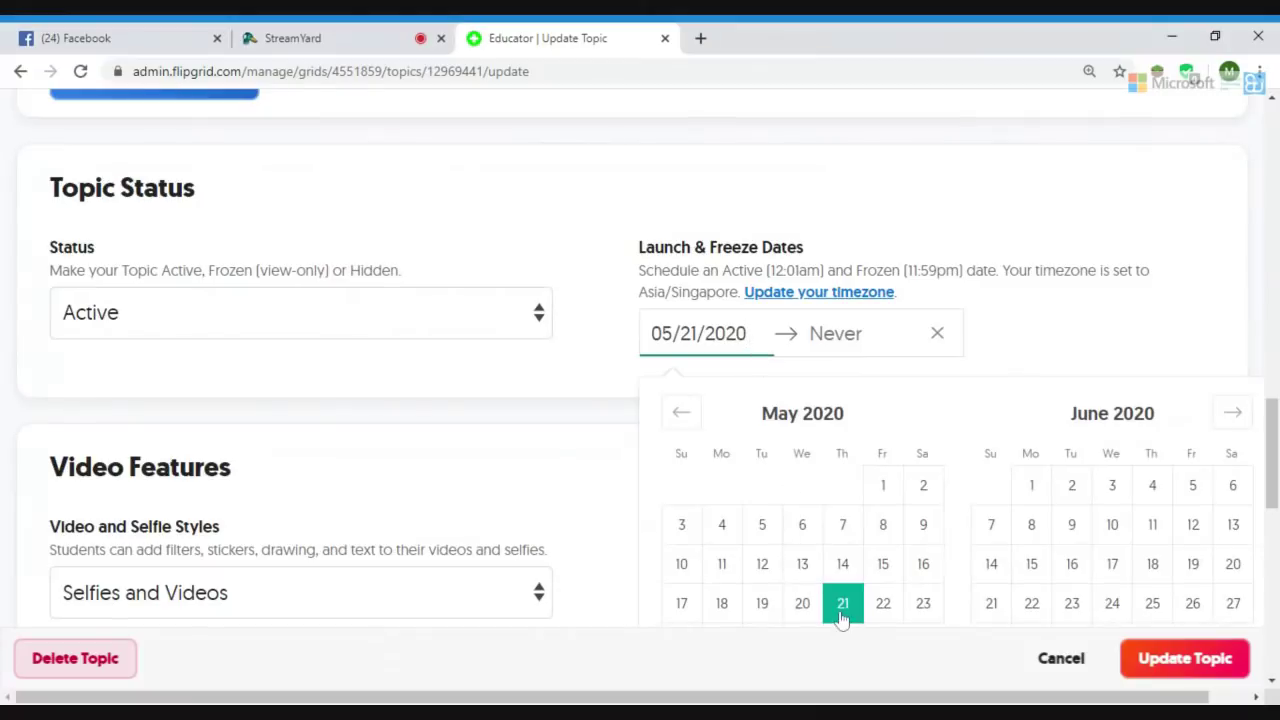
left_click_drag(1270, 452, 1275, 489)
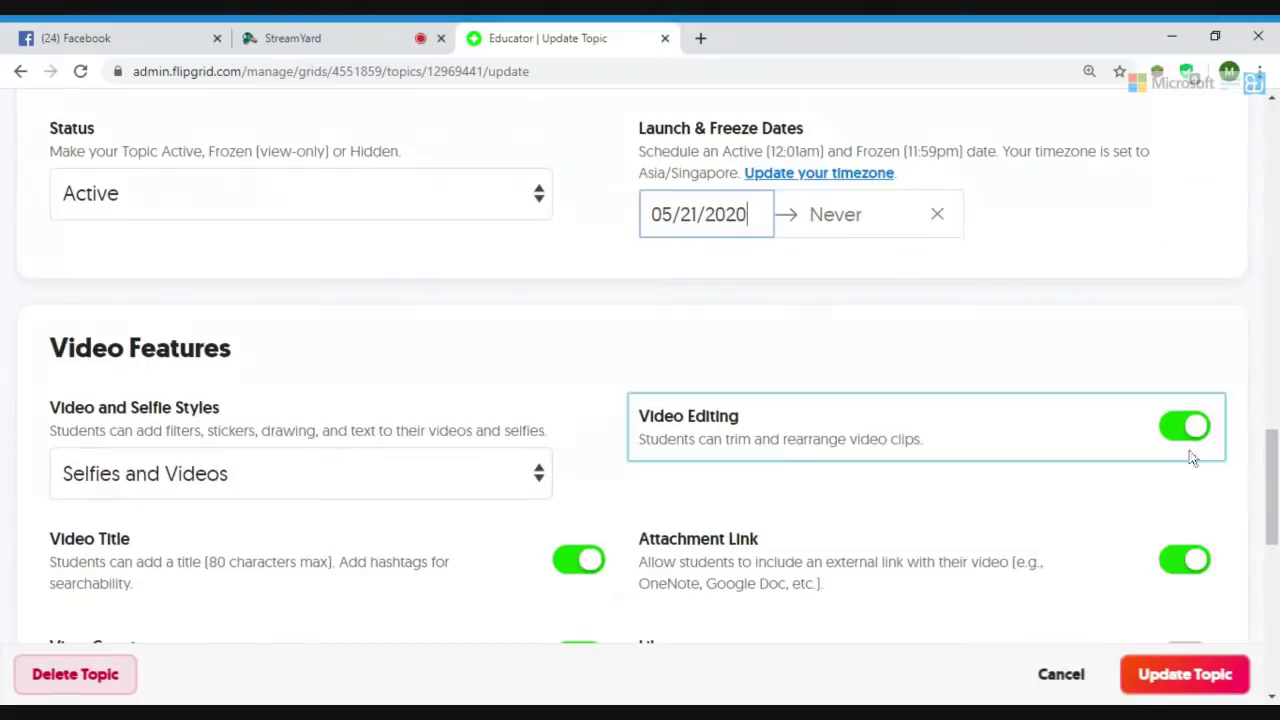
left_click(843, 228)
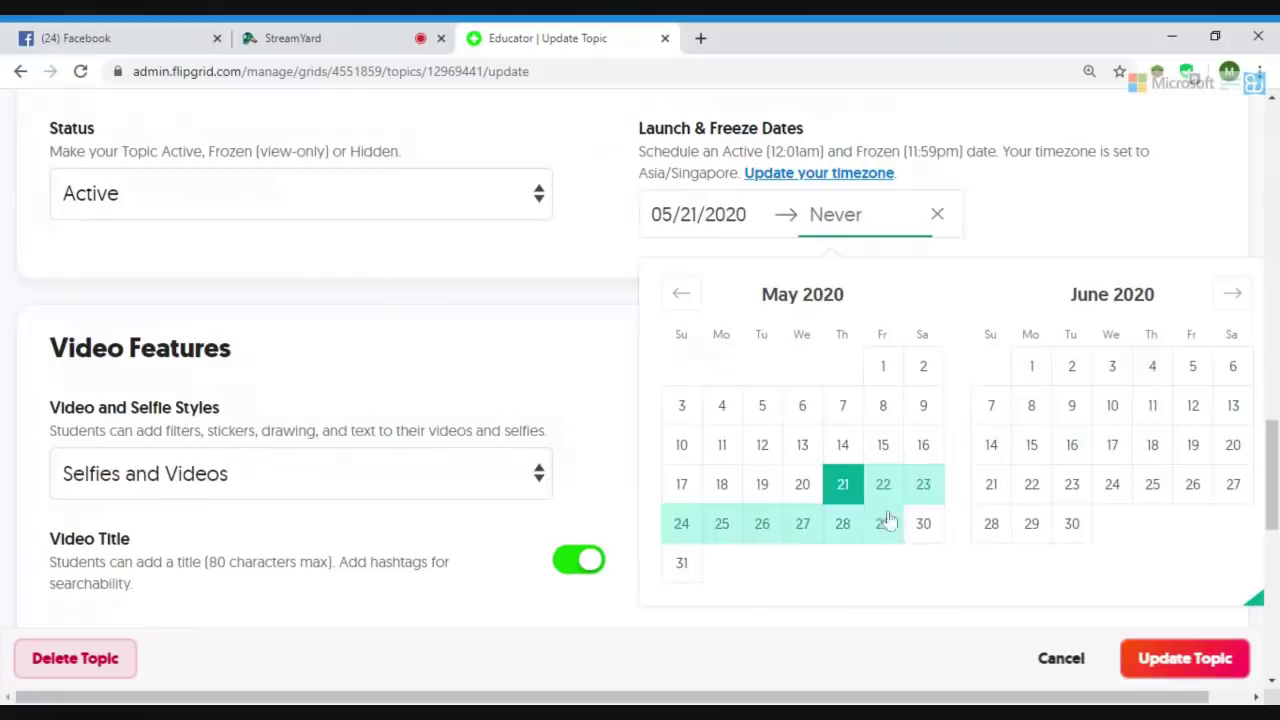
left_click(843, 533)
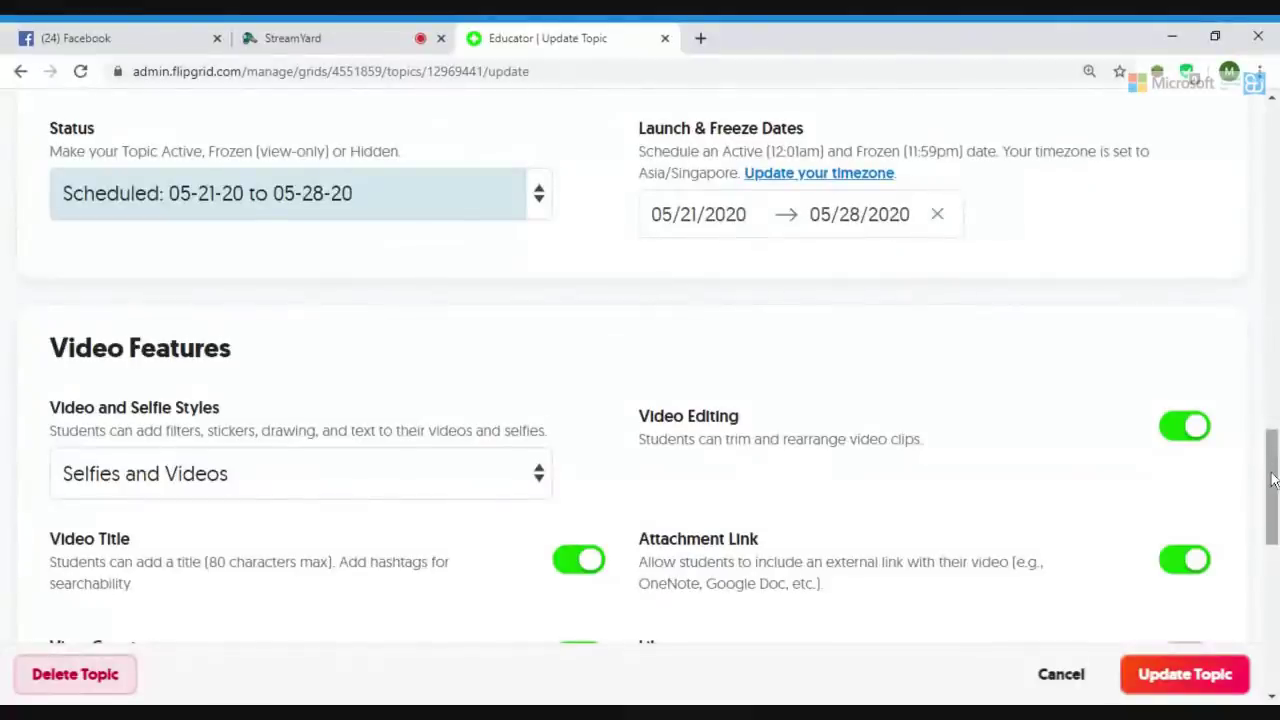
Step: Review the topic's schedule and its video features, from selfie styles and video editing to likes and student-to-student replies
scroll(1272, 466, "down", 1)
left_click_drag(1272, 490, 1272, 476)
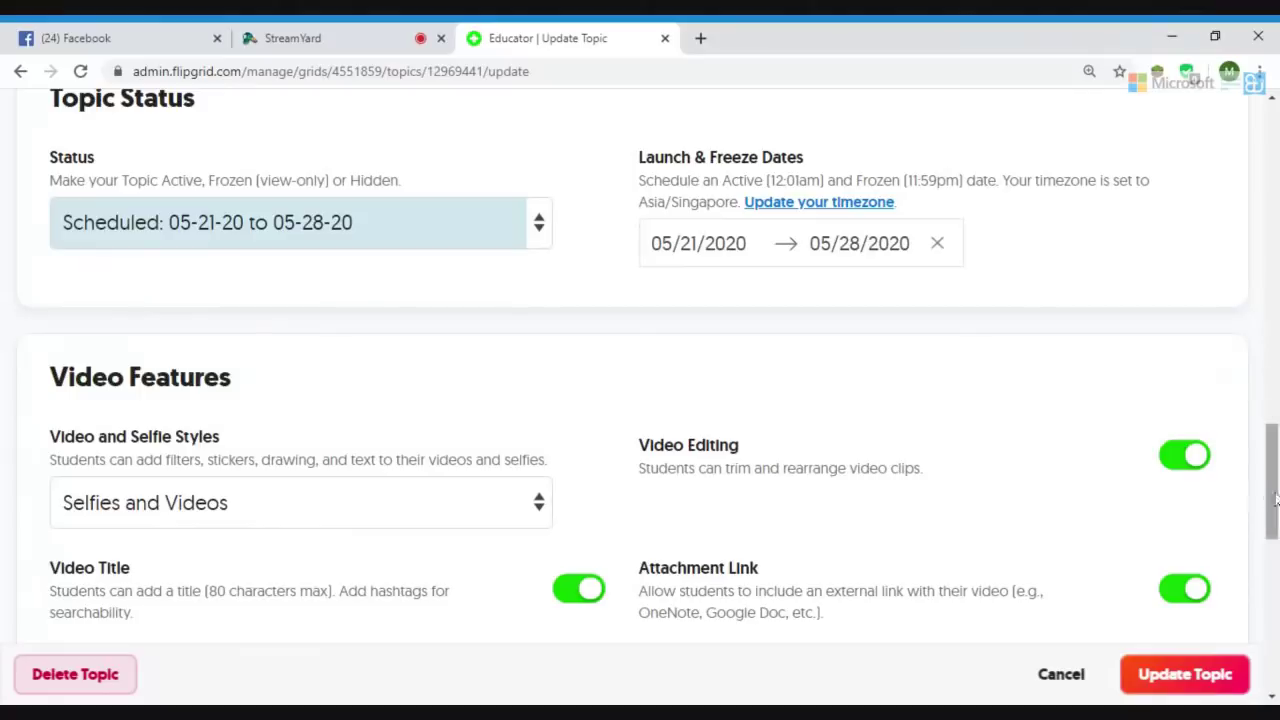
mouse_move(1272, 498)
left_mouse_down()
mouse_move(1275, 524)
mouse_move(1262, 480)
left_mouse_up()
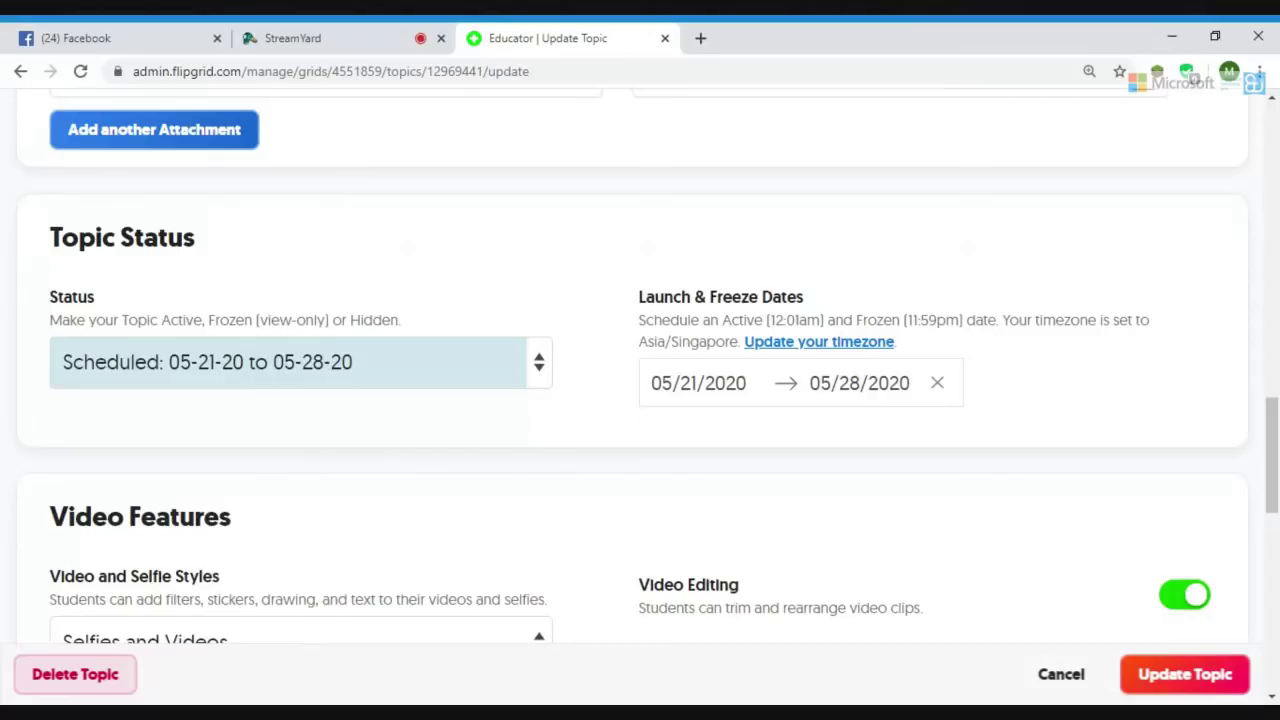
left_click_drag(1272, 466, 1264, 535)
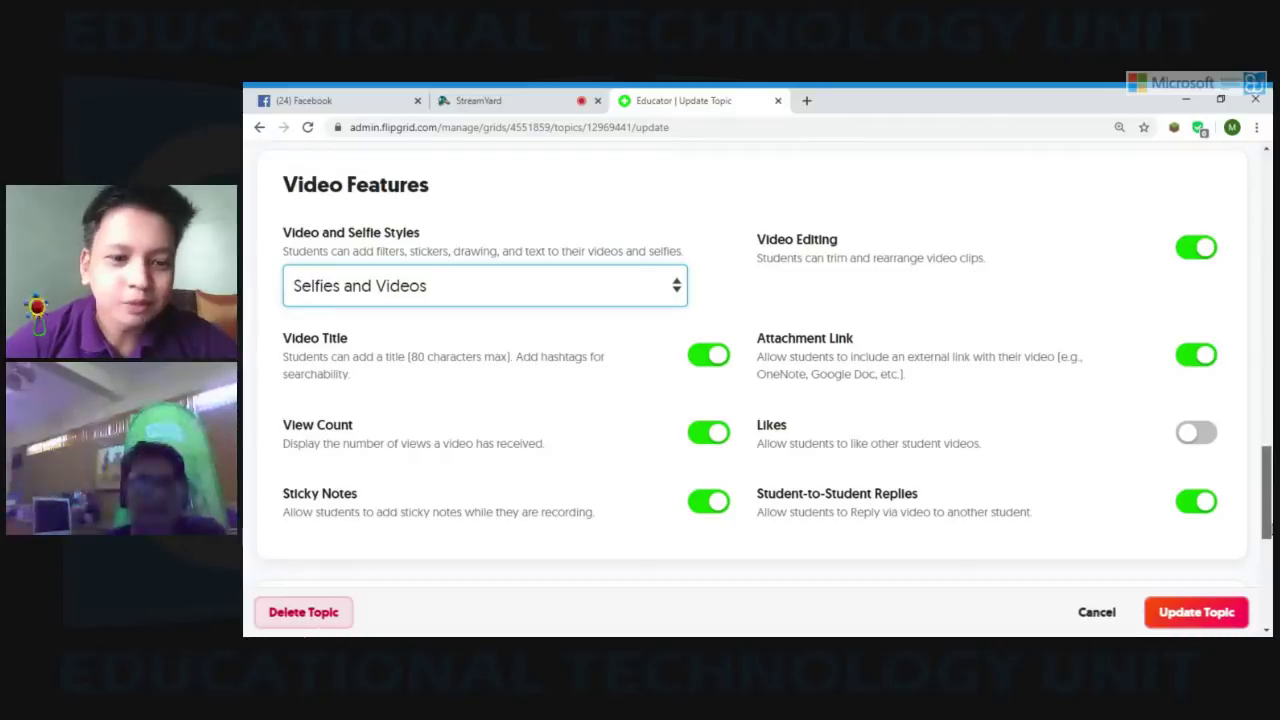
scroll(1268, 535, "down", 1)
left_click_drag(1268, 535, 1268, 518)
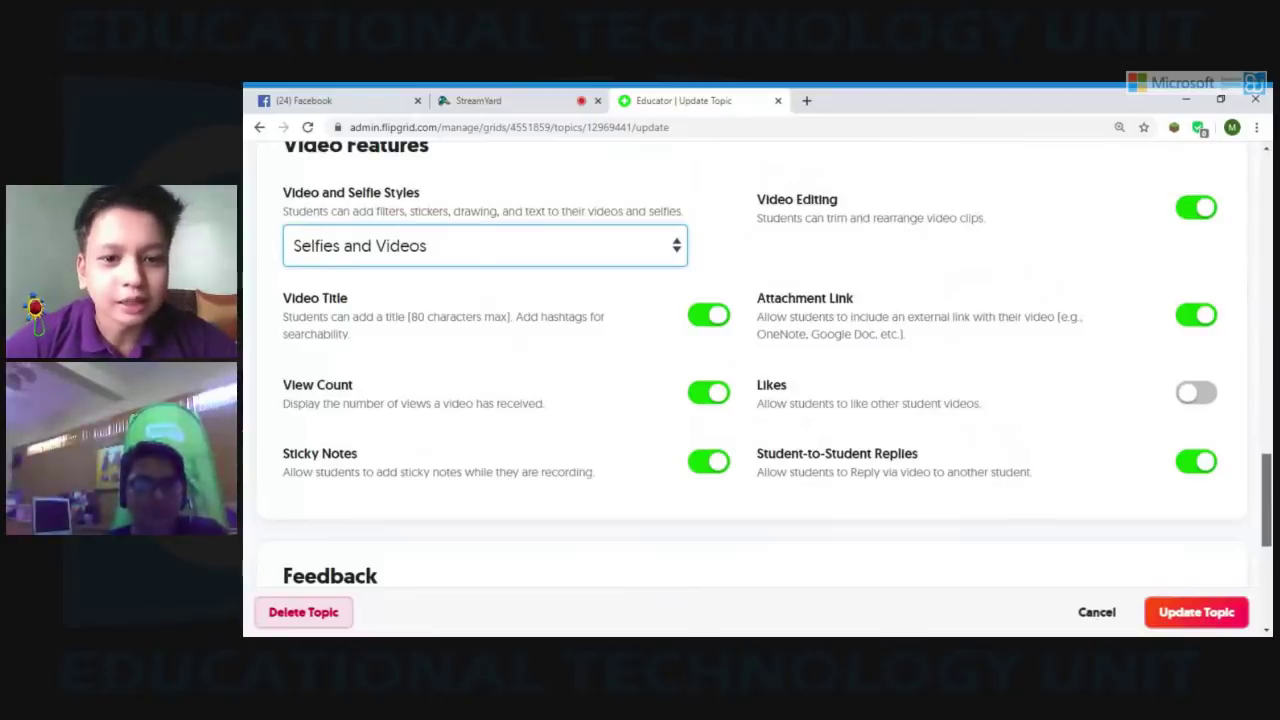
scroll(750, 400, "down", 2)
scroll(750, 400, "up", 1)
scroll(750, 400, "up", 1)
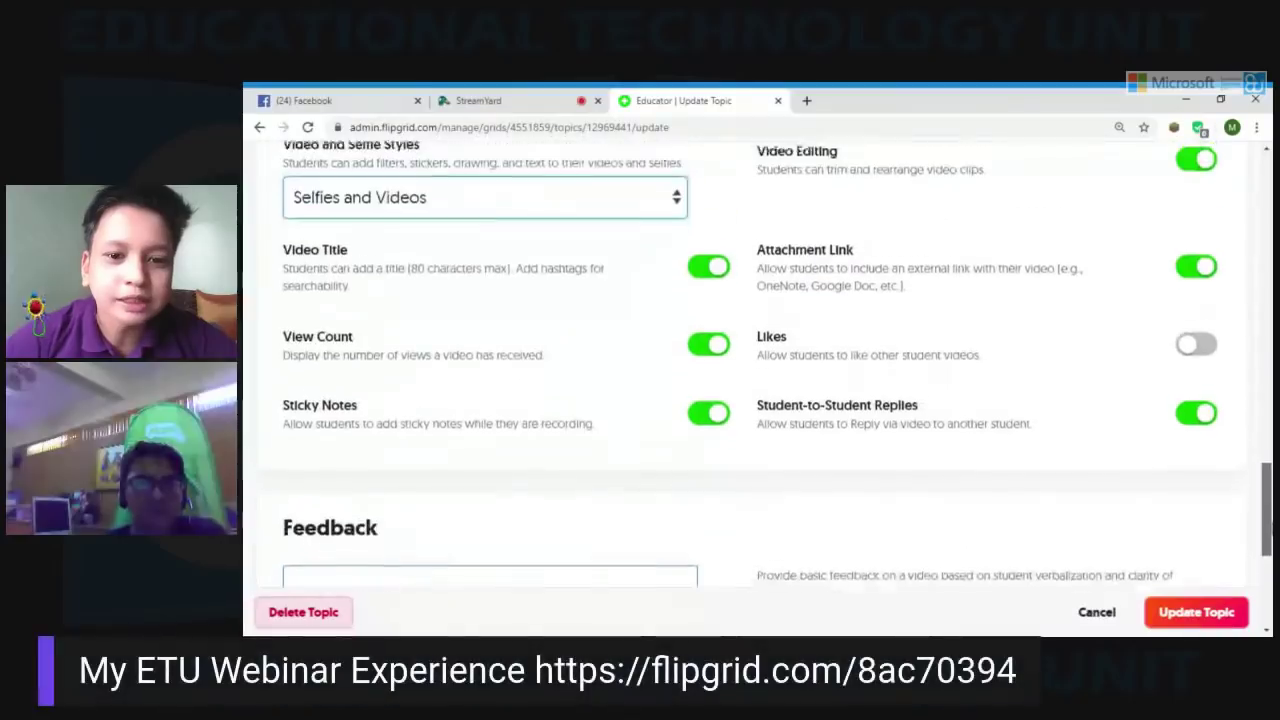
scroll(750, 400, "up", 1)
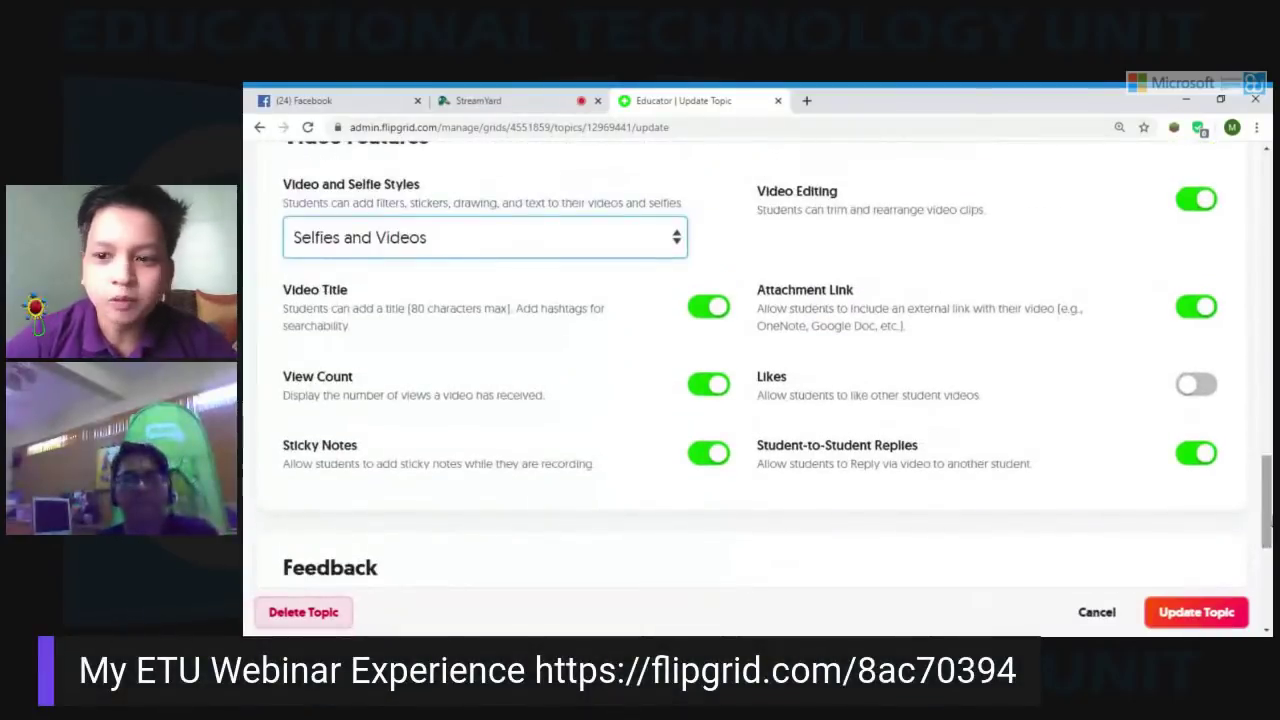
scroll(750, 400, "up", 1)
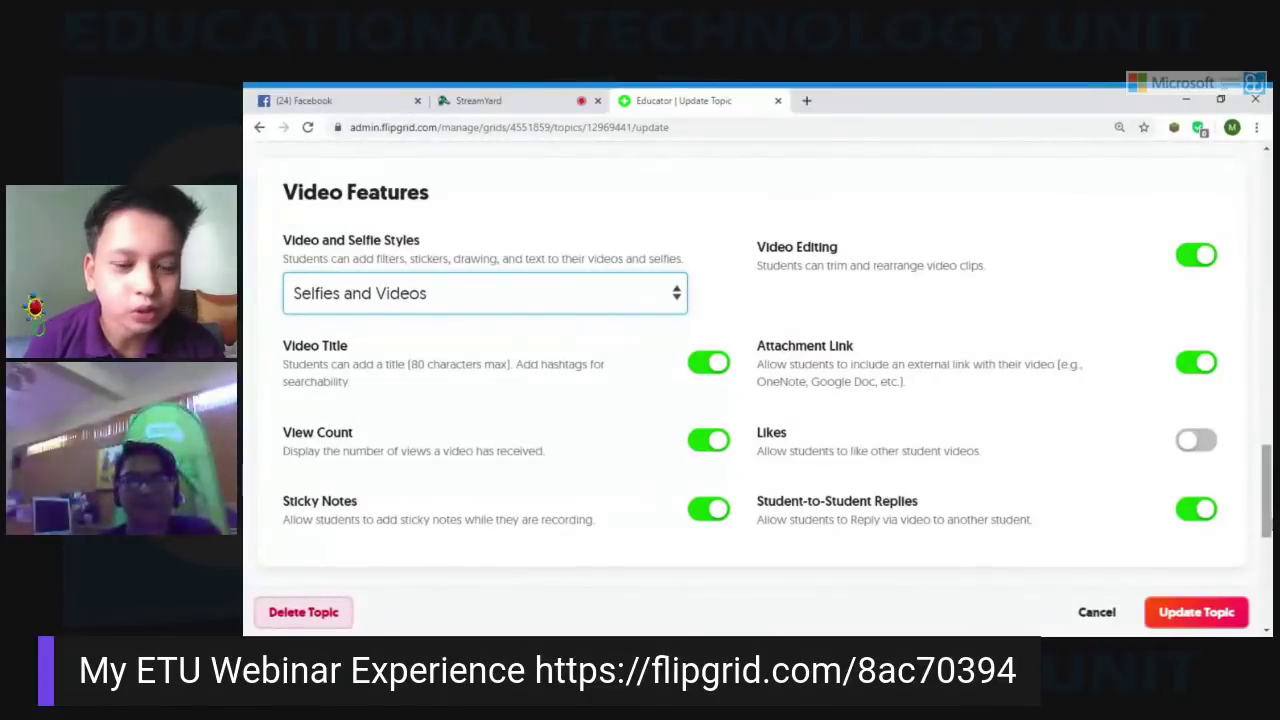
Step: Look back over the topic essentials, including the title, prompt, recording time, video moderation and focus media
scroll(750, 380, "up", 8)
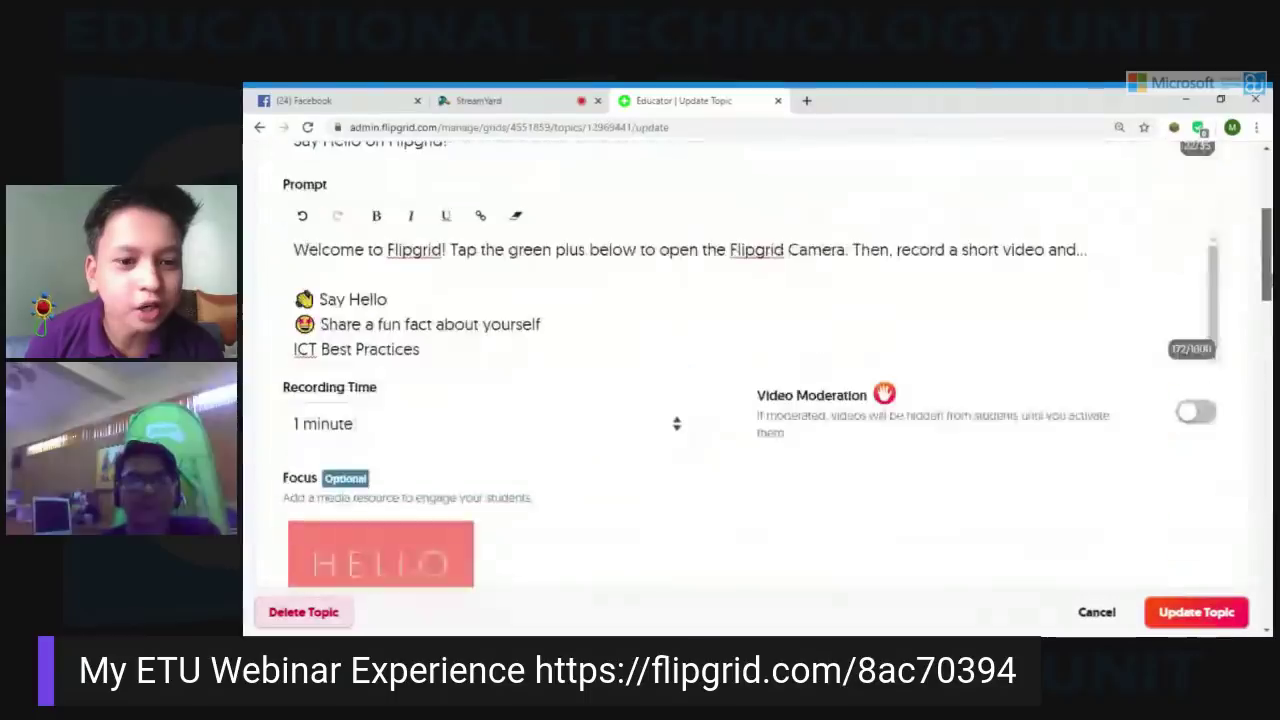
scroll(750, 380, "down", 1)
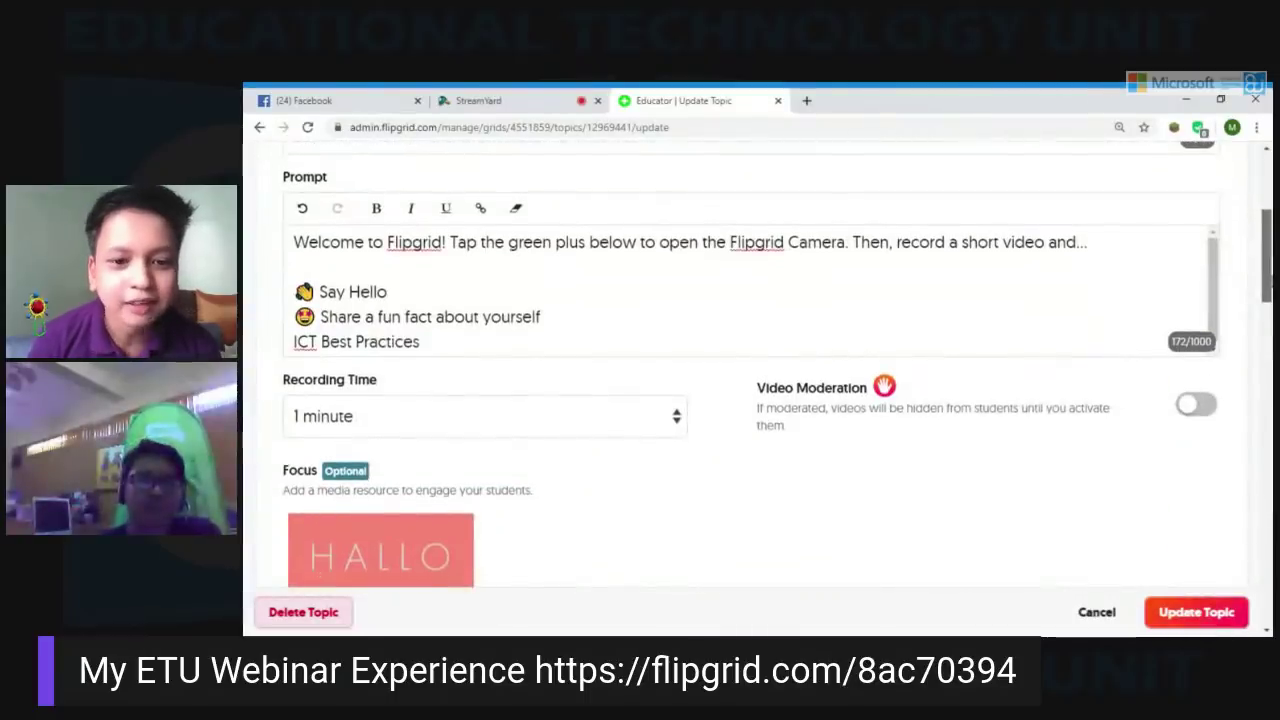
scroll(750, 380, "up", 3)
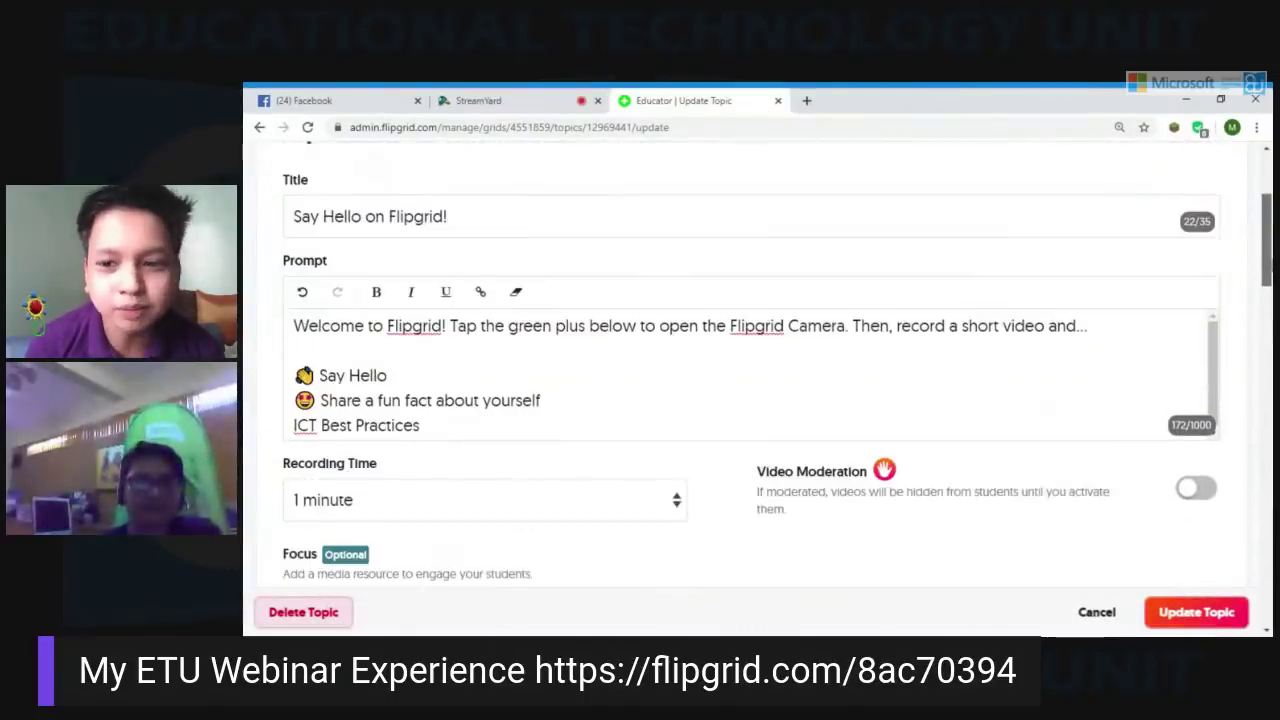
scroll(750, 380, "down", 3)
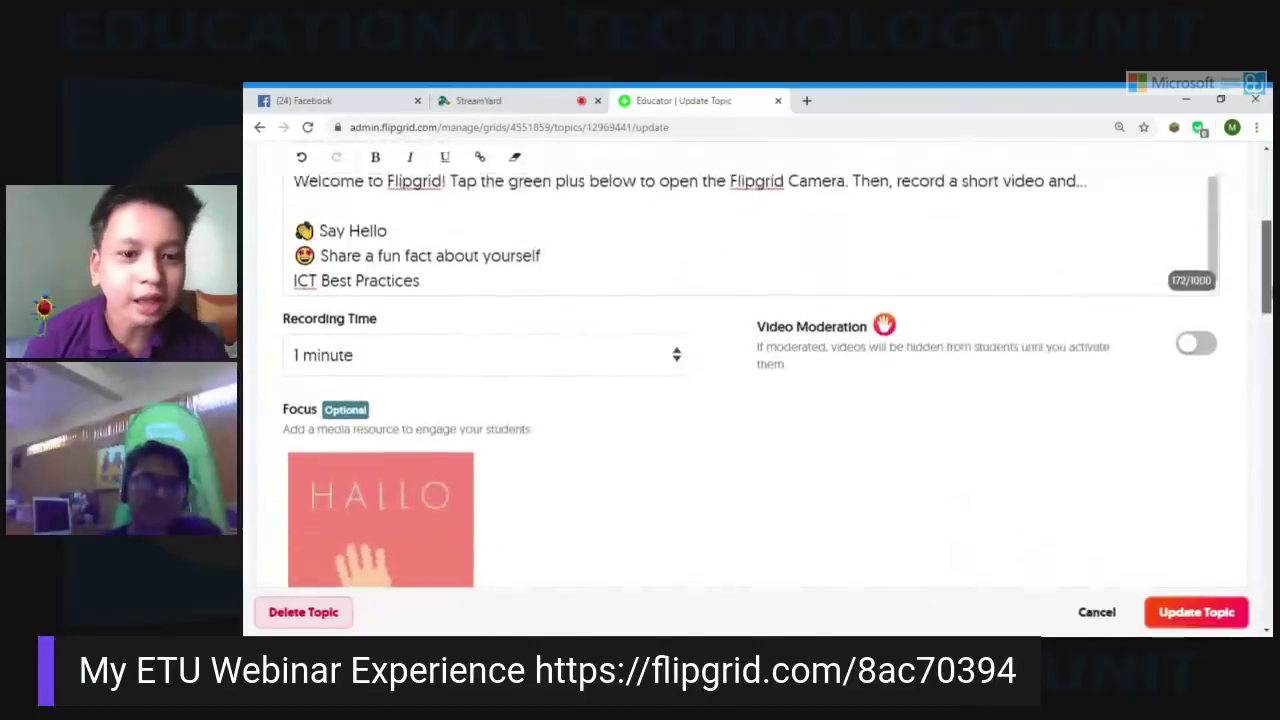
scroll(750, 380, "down", 1)
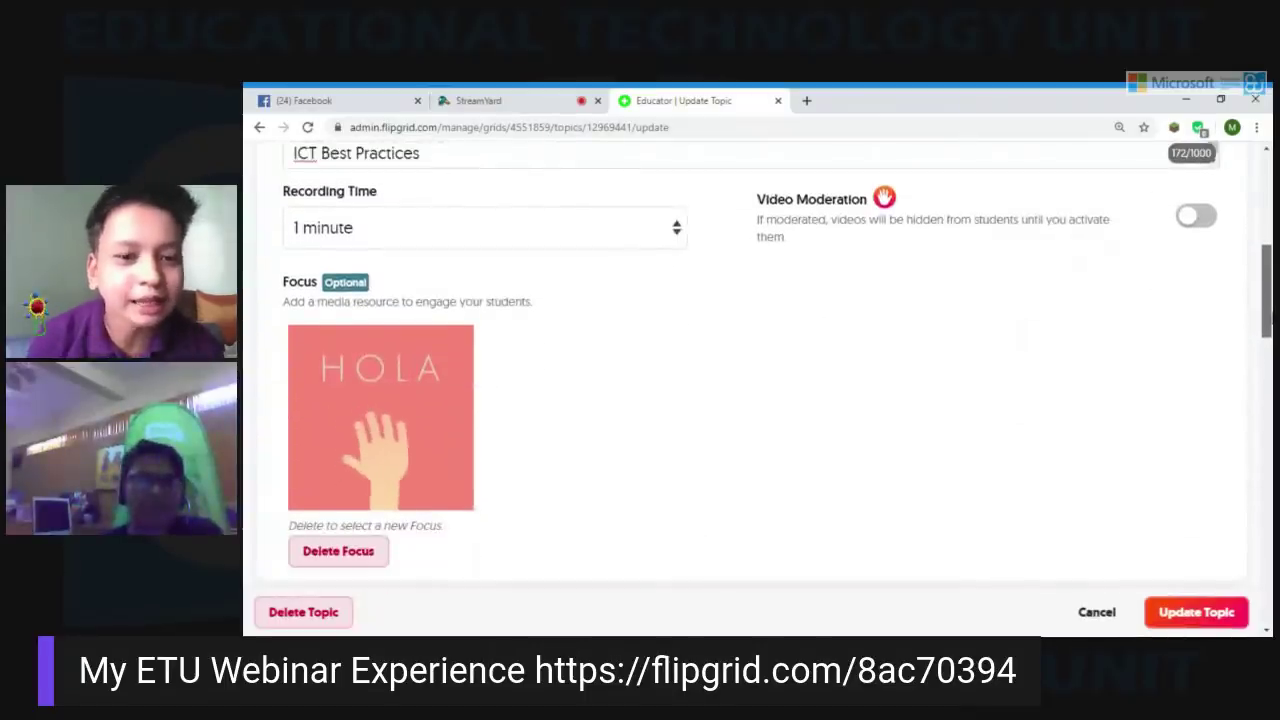
left_click_drag(1267, 312, 1267, 342)
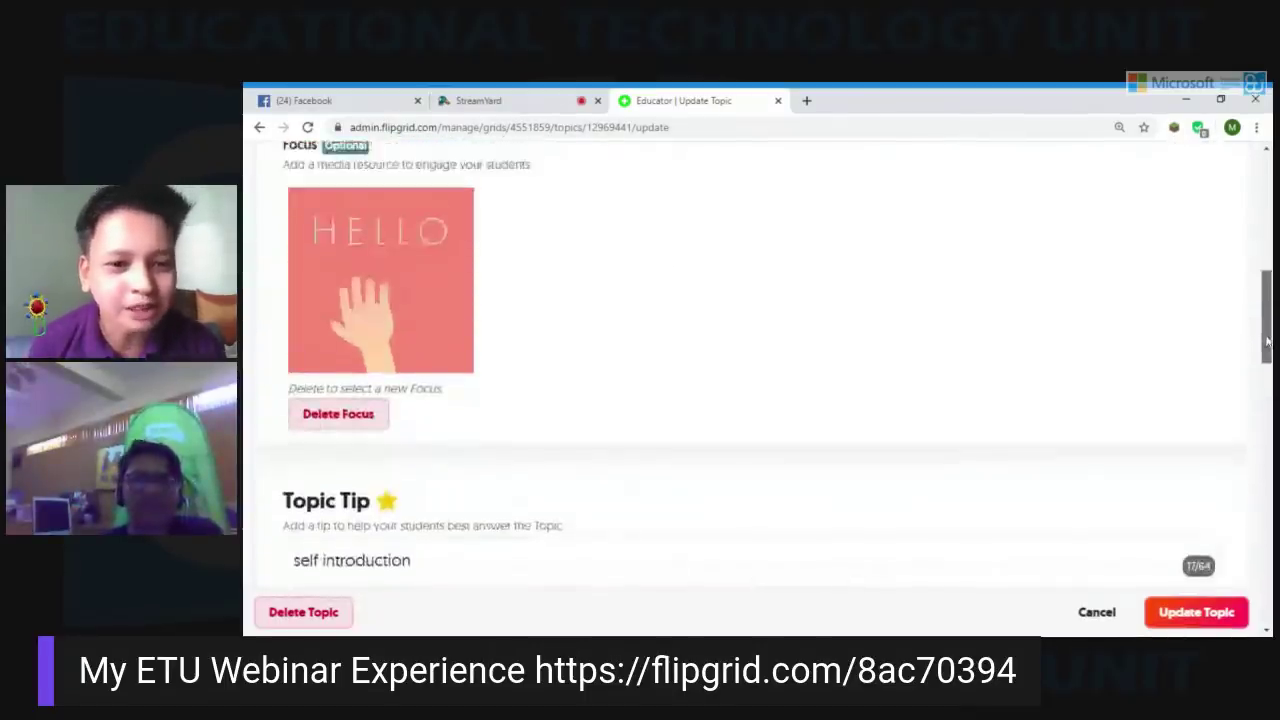
left_click_drag(1267, 342, 1263, 288)
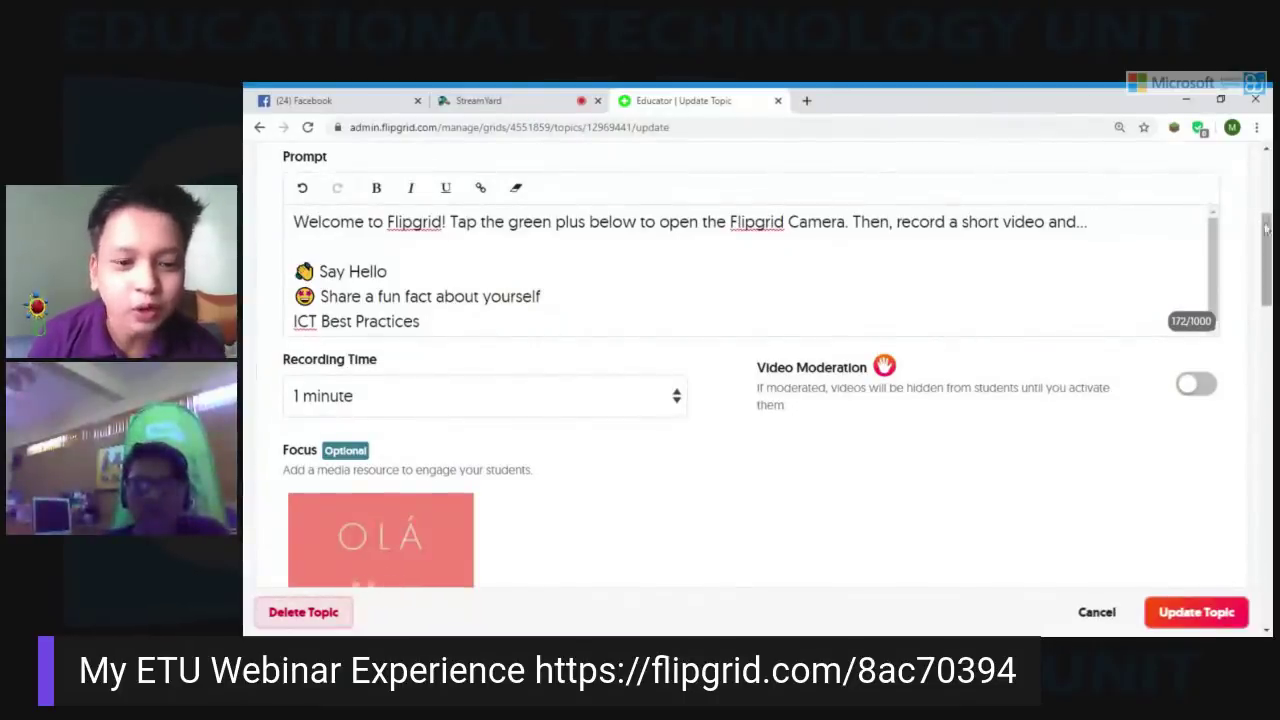
scroll(1266, 228, "up", 3)
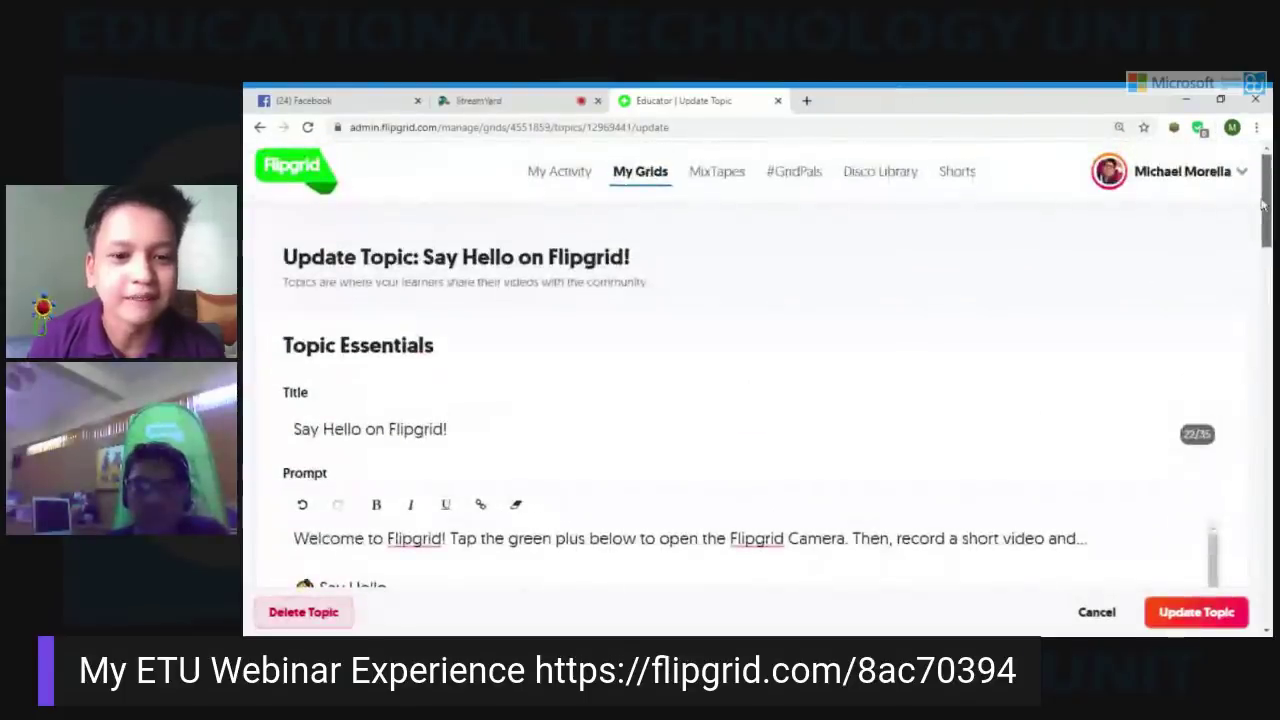
scroll(1266, 205, "down", 1)
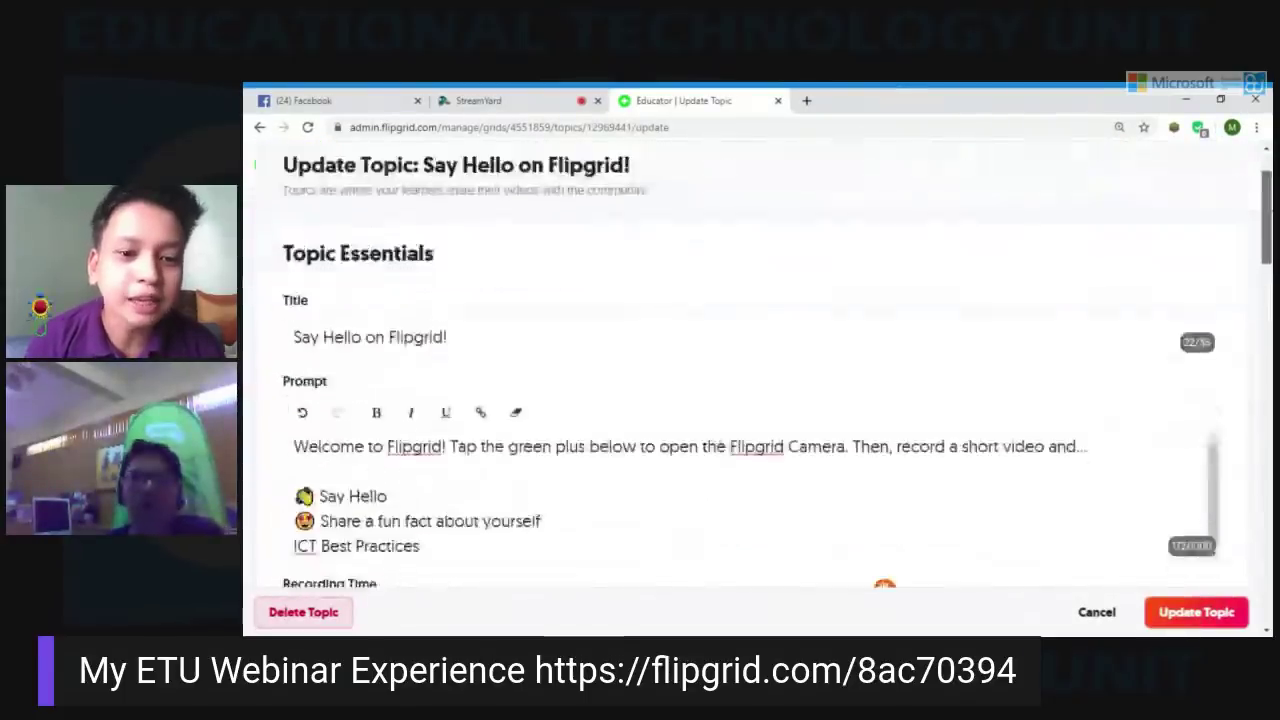
scroll(1266, 210, "down", 2)
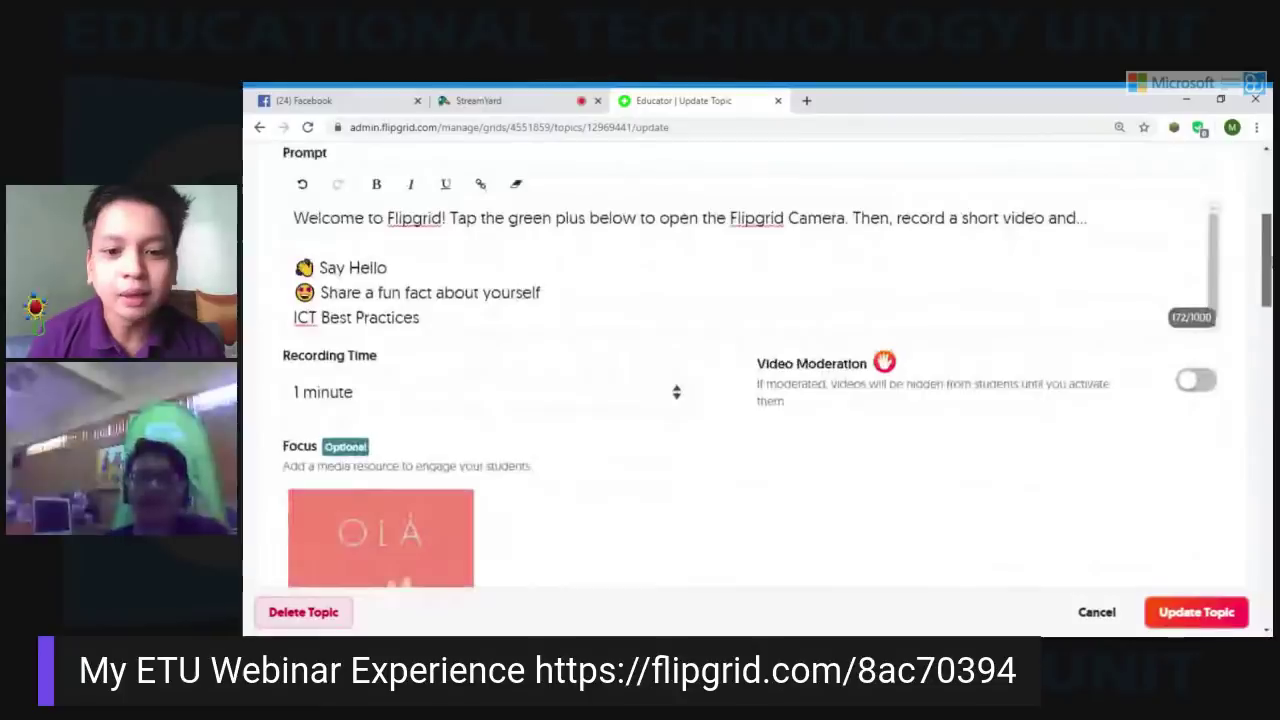
Step: Check the video features and feedback settings, and save the updated topic
left_click_drag(1266, 255, 1268, 512)
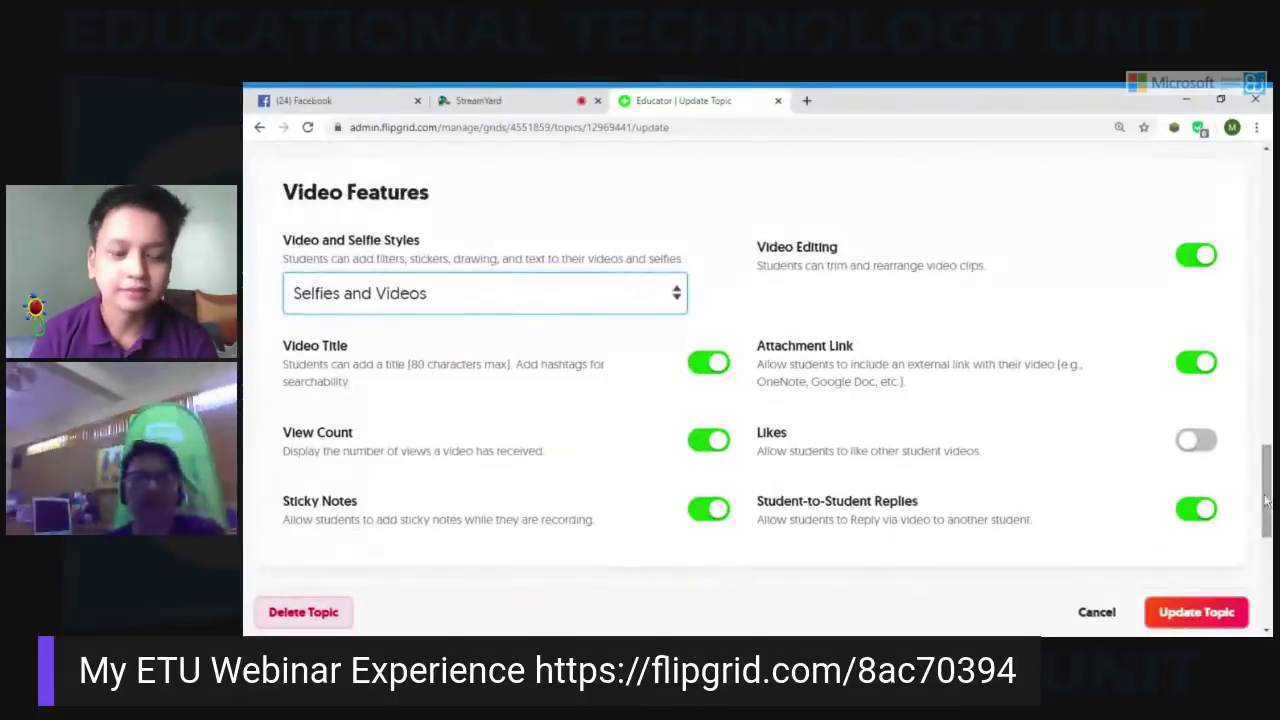
mouse_move(1266, 505)
left_mouse_down()
mouse_move(1258, 328)
mouse_move(1266, 579)
mouse_move(1265, 503)
left_mouse_up()
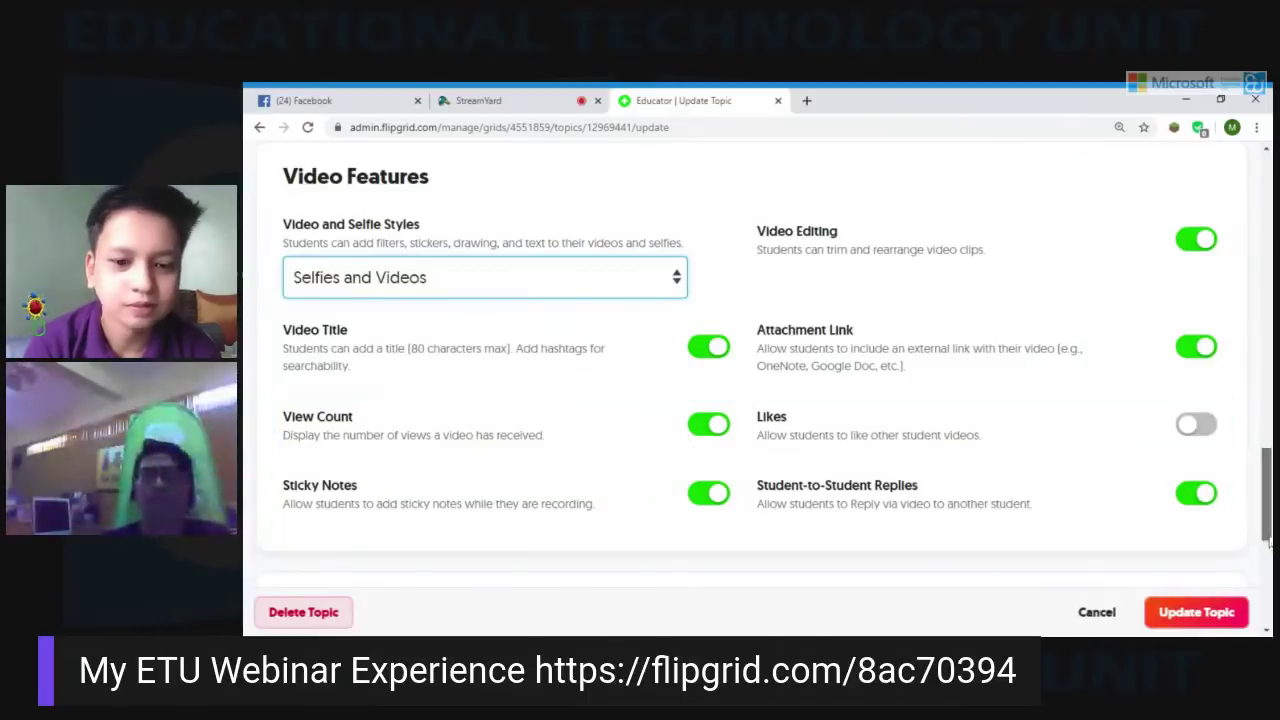
scroll(1266, 495, "down", 5)
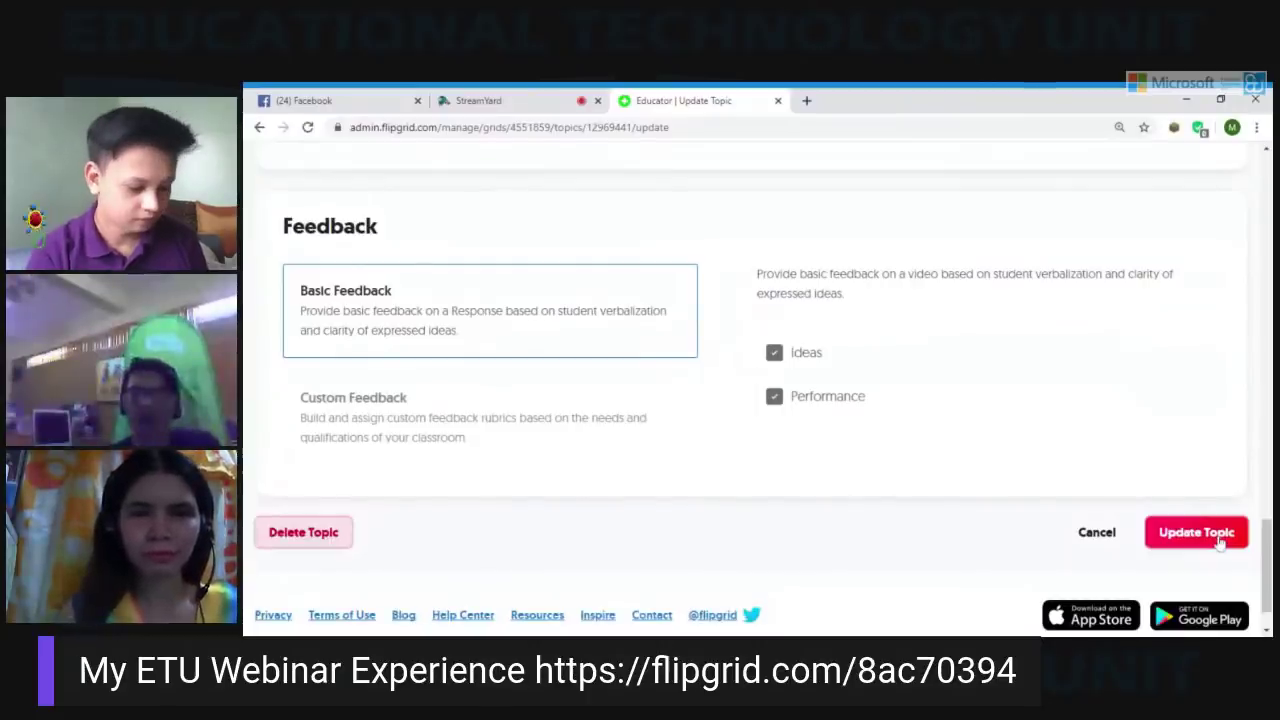
left_click(1196, 532)
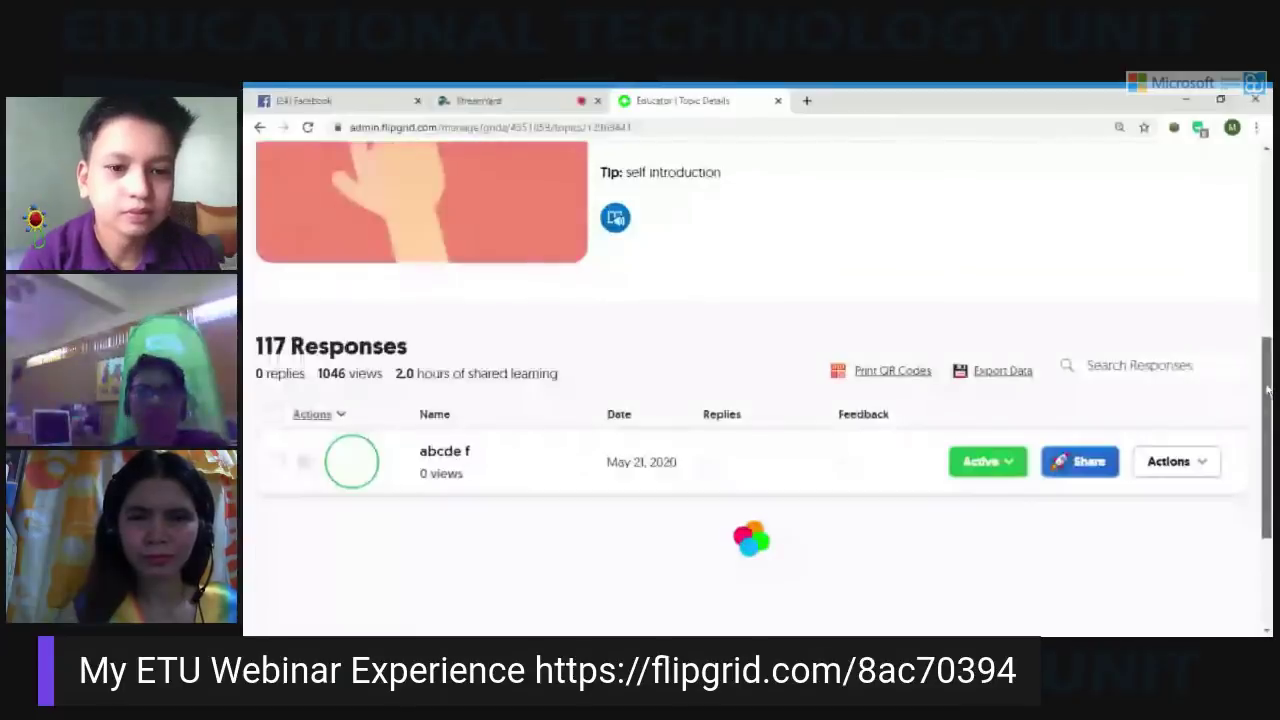
Step: View the sharing options and QR code of the "Say Hello on Flipgrid!" topic, and close the sharing dialog
left_click_drag(1267, 390, 1267, 165)
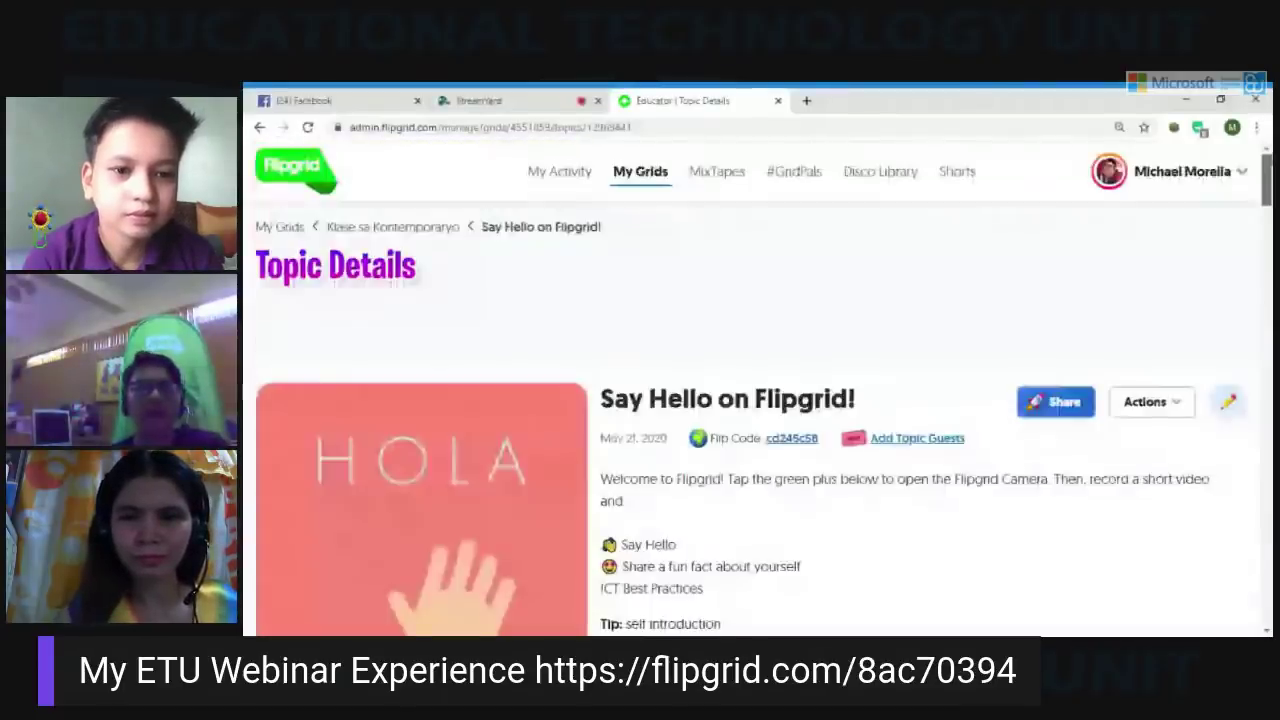
scroll(750, 400, "down", 2)
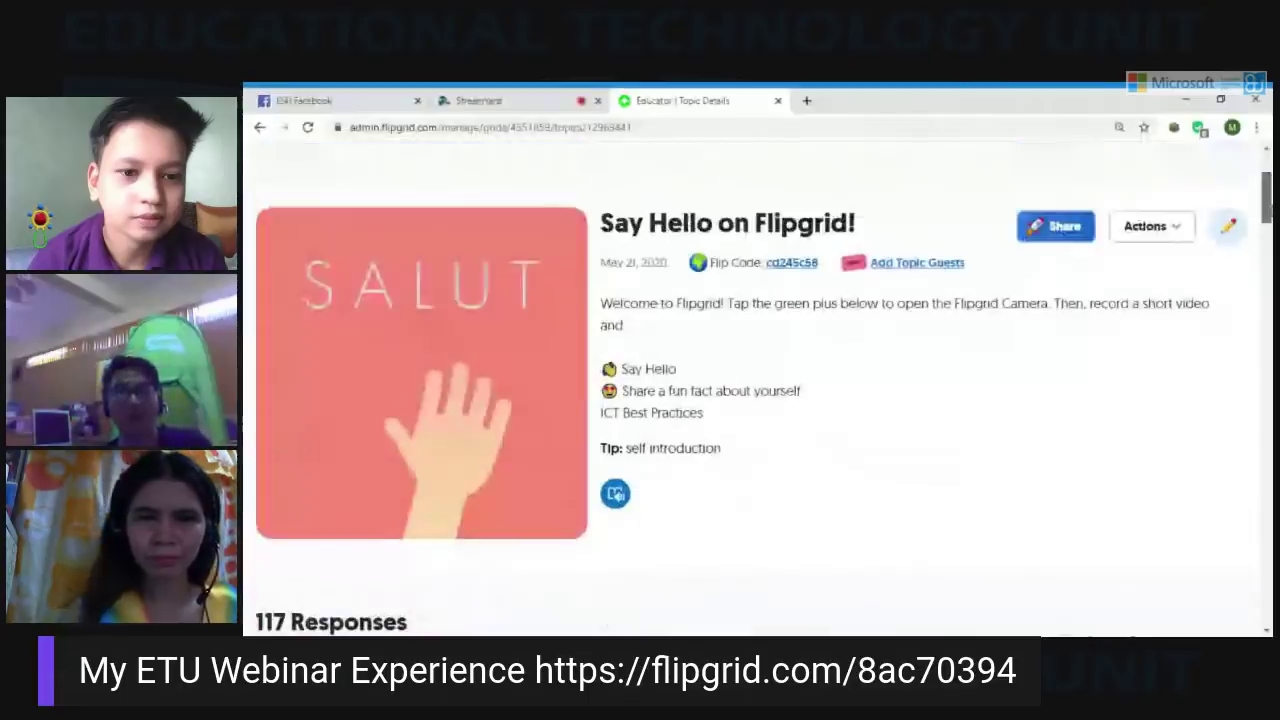
left_click(1072, 228)
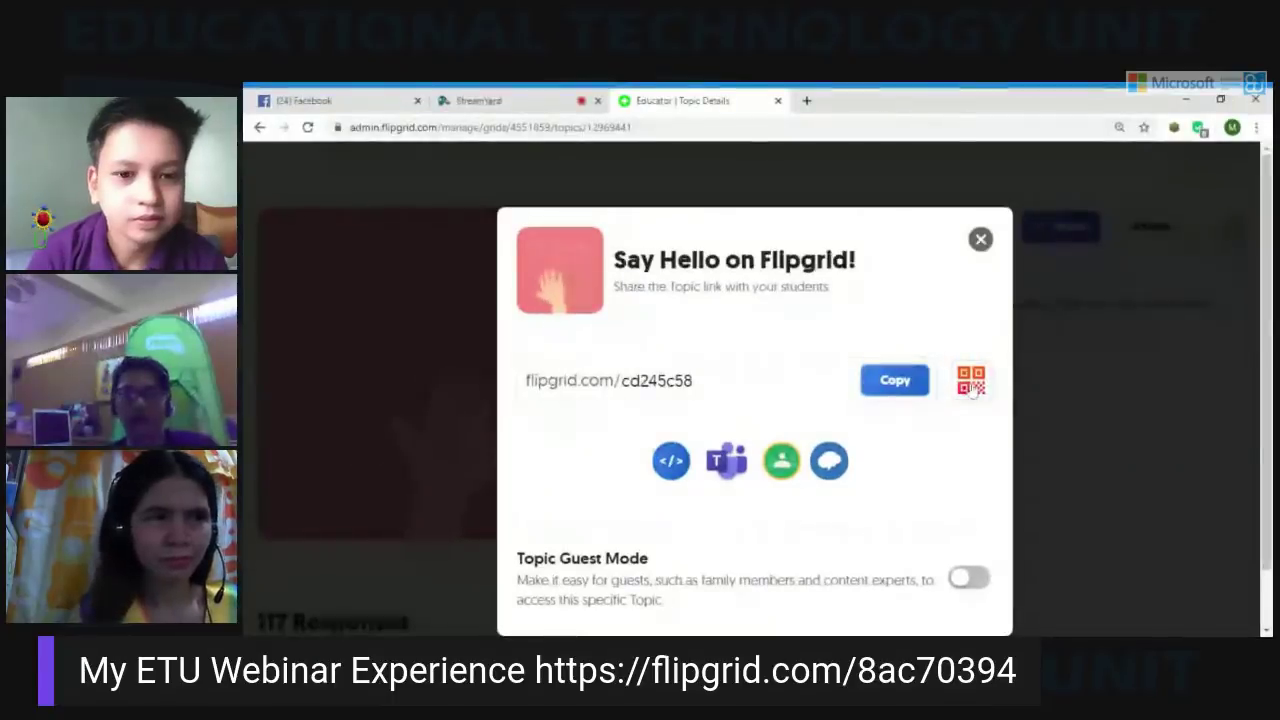
left_click(972, 386)
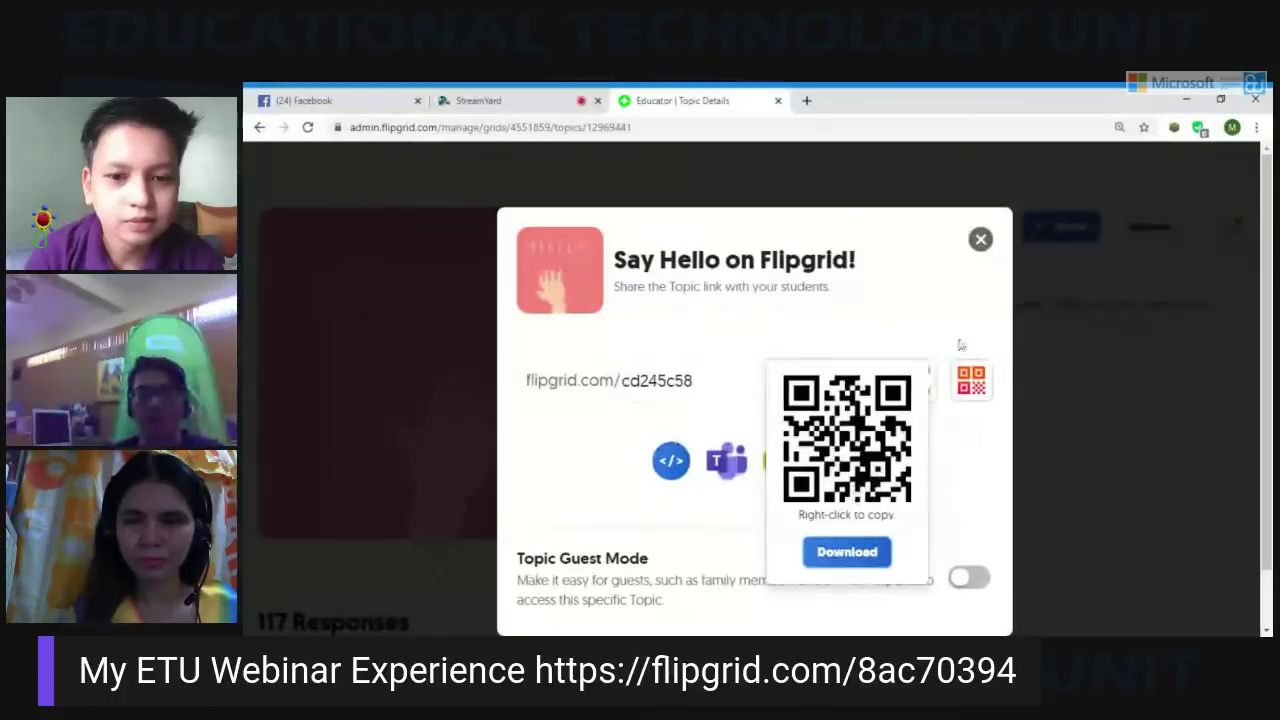
left_click(1034, 286)
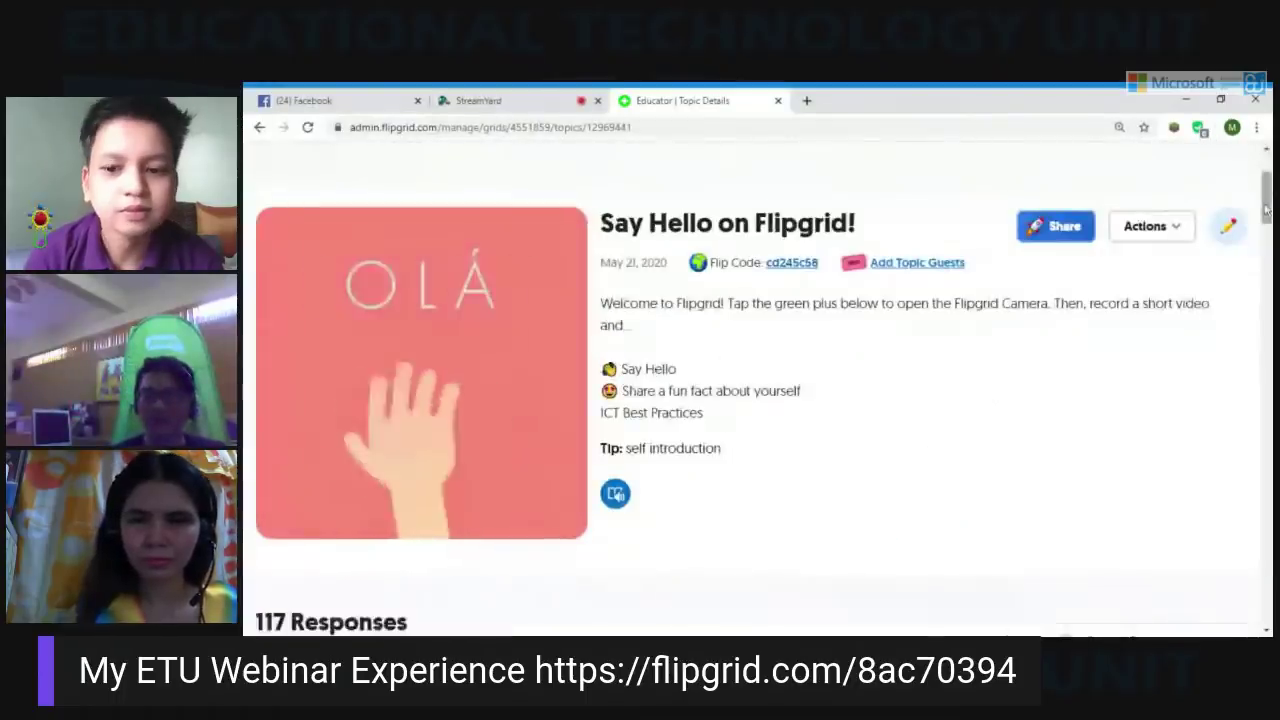
Step: Show the actions available for the first student response in the topic's response list
left_click_drag(1266, 208, 1265, 245)
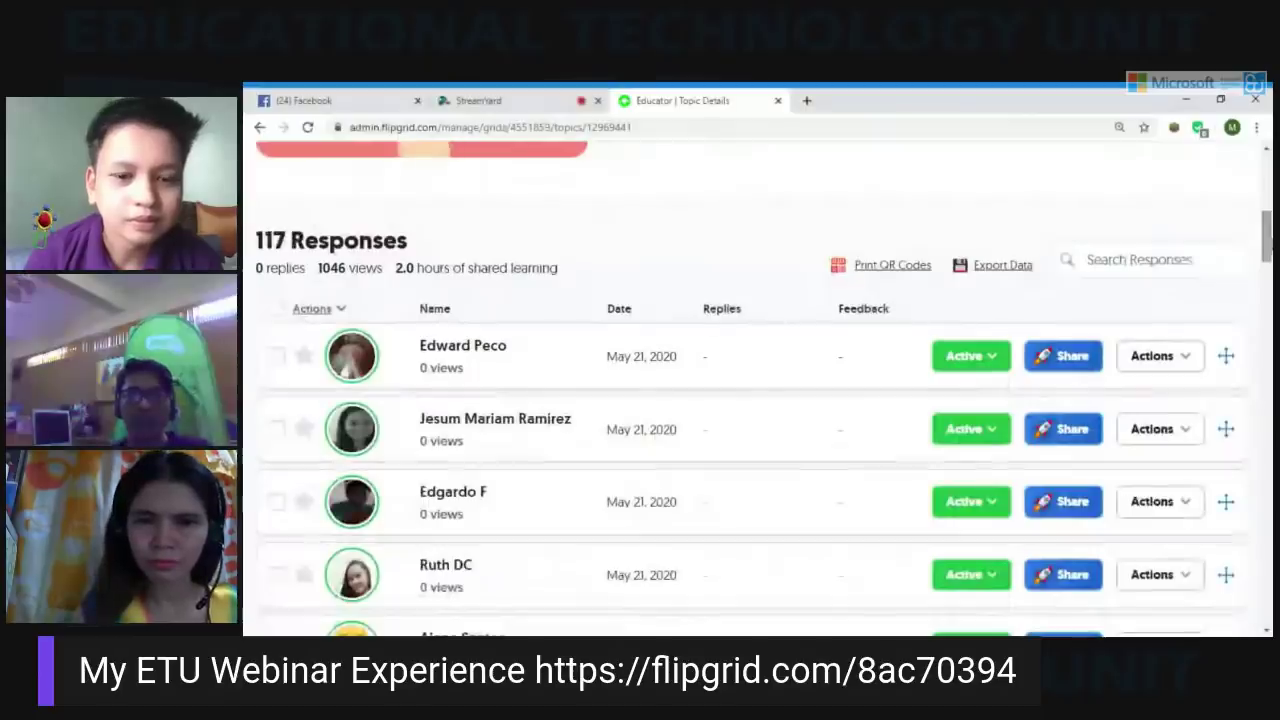
left_click(1160, 356)
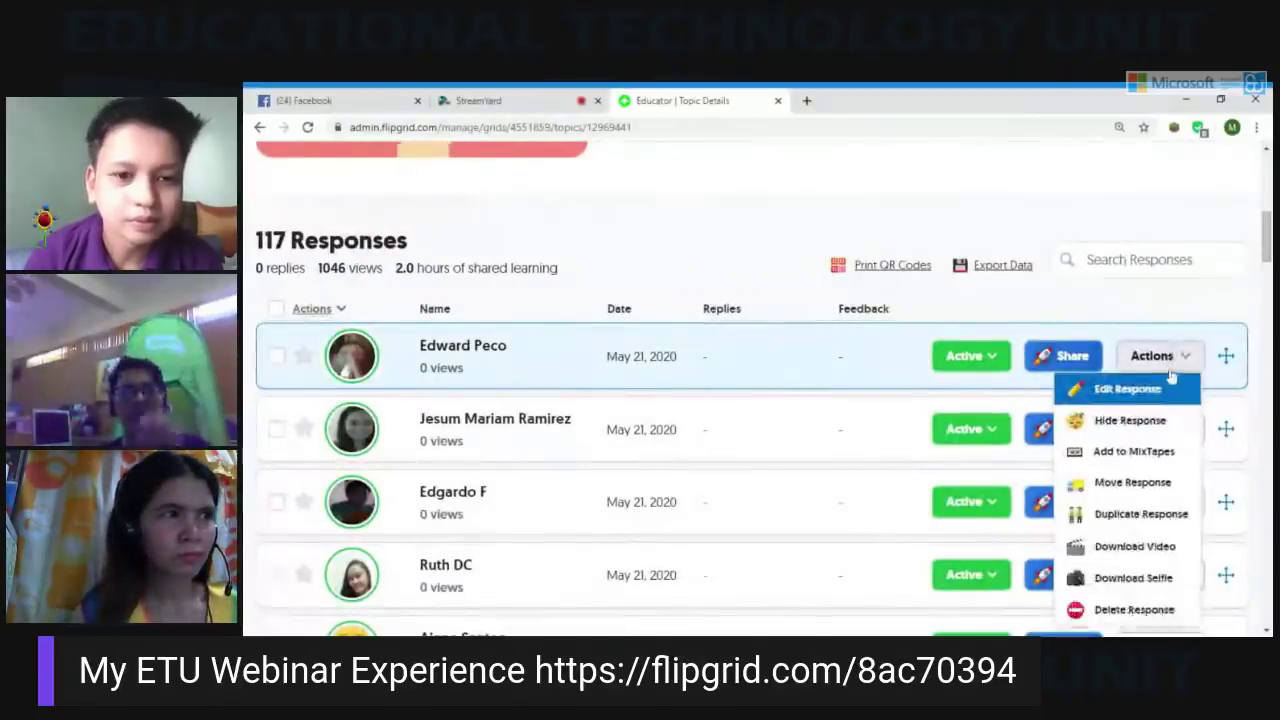